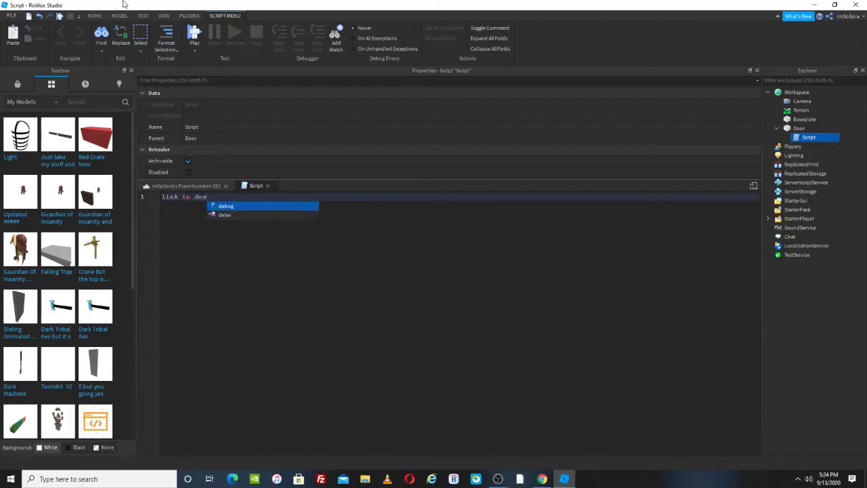
Write a TweenService script with a Properties table containing a placeholder Position Vector3, and move the script from Door to Workspace
{"action": "type", "text": "local tweenService = game:GetService(\"TweenService\") local Properties = { \tPosition = Vector3.new(\"YourX PositionY hereZ\") } local TweenInfo = TweenInfo.new(1,Enum.EasingStyle.Sine,Enum.EasingDirection.InOut) local tween = tweenService:Create(script.Parent,TweenInfoo,Properties)  wait(5) tween:Play() --Make sure to remove the quotes from the position"}
{"action": "left_click_drag", "start_coordinate": [374, 269], "coordinate": [161, 271]}
{"action": "key", "text": "BackSpace"}
{"action": "key", "text": "BackSpace"}
{"action": "left_click", "coordinate": [267, 186]}
{"action": "left_click_drag", "start_coordinate": [803, 141], "coordinate": [797, 93]}
{"action": "left_click", "coordinate": [455, 326]}
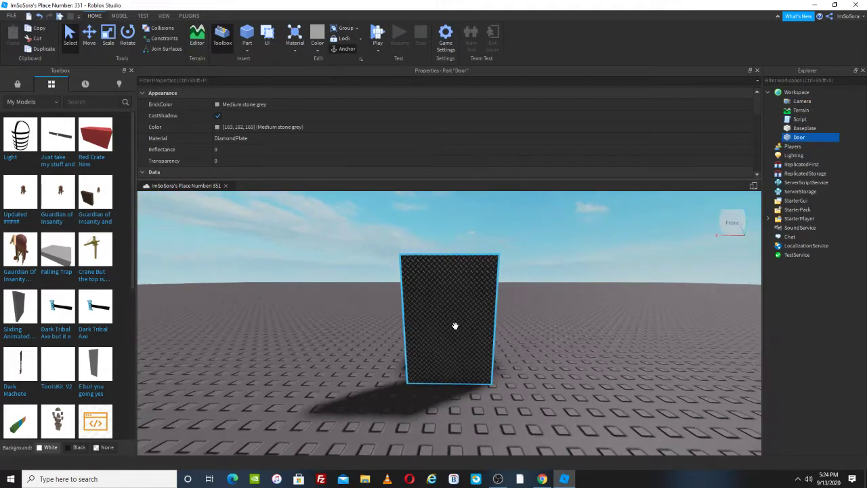
{"action": "key", "text": "f"}
{"action": "left_click", "coordinate": [107, 39]}
{"action": "mouse_move", "coordinate": [587, 330]}
{"action": "left_mouse_down"}
{"action": "mouse_move", "coordinate": [488, 356]}
{"action": "mouse_move", "coordinate": [577, 333]}
{"action": "mouse_move", "coordinate": [578, 343]}
{"action": "left_mouse_up"}
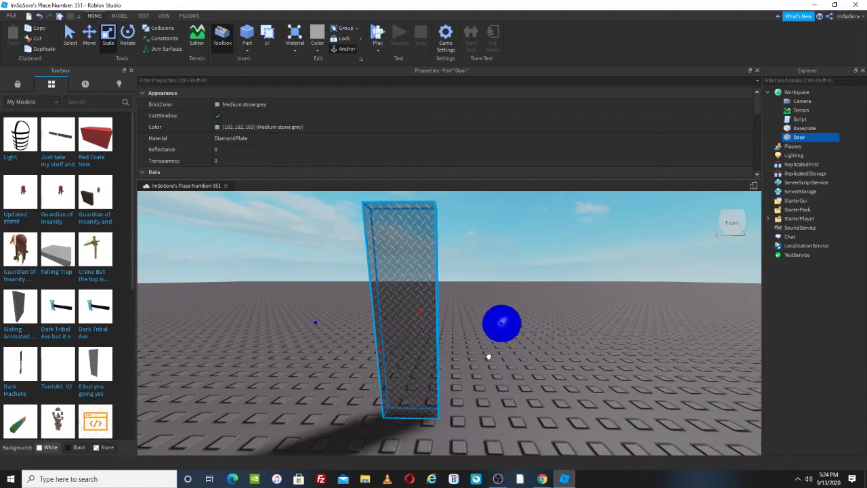
{"action": "key", "text": "ctrl+z"}
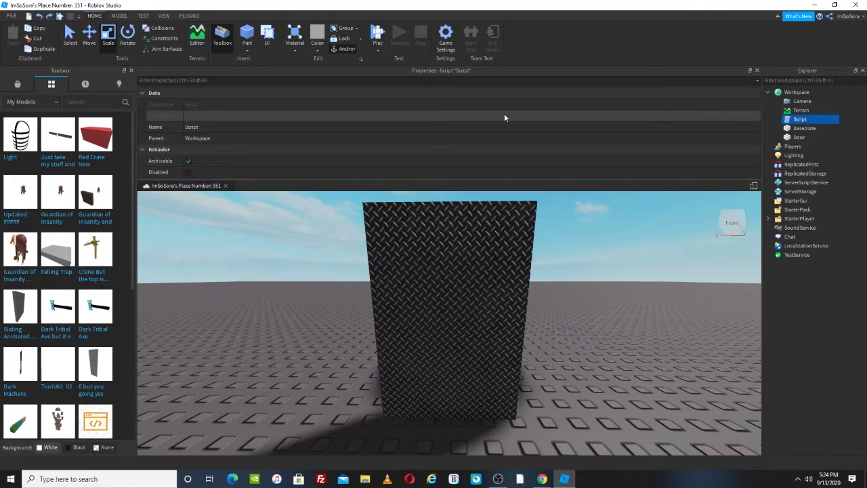
Rename the script to Move and disable it
{"action": "left_click", "coordinate": [284, 127]}
{"action": "type", "text": "Move"}
{"action": "key", "text": "Return"}
{"action": "left_click", "coordinate": [211, 175]}
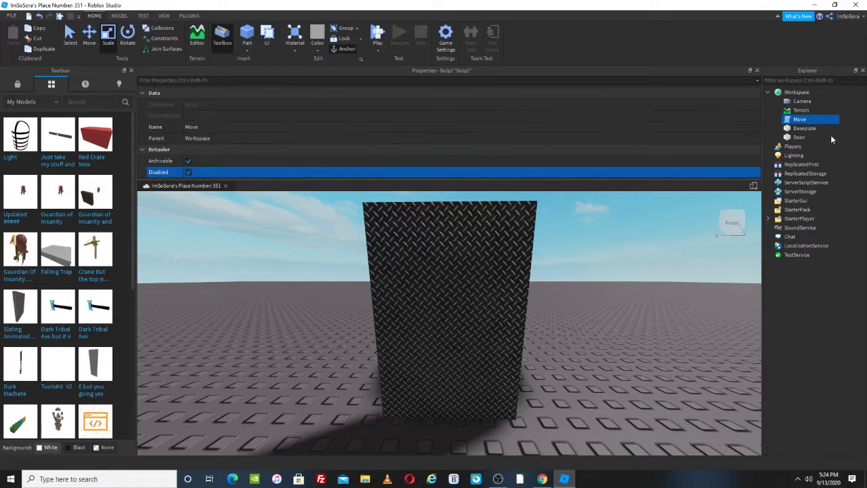
Duplicate the Door part and scale the door down to about half its width
{"action": "left_click", "coordinate": [798, 138]}
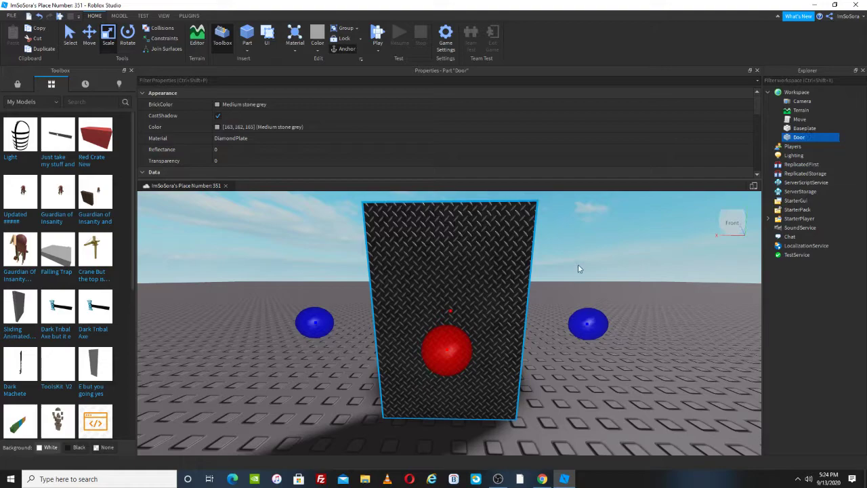
{"action": "right_click_drag", "start_coordinate": [542, 279], "coordinate": [542, 278]}
{"action": "scroll", "coordinate": [542, 278], "scroll_direction": "down", "scroll_amount": 1}
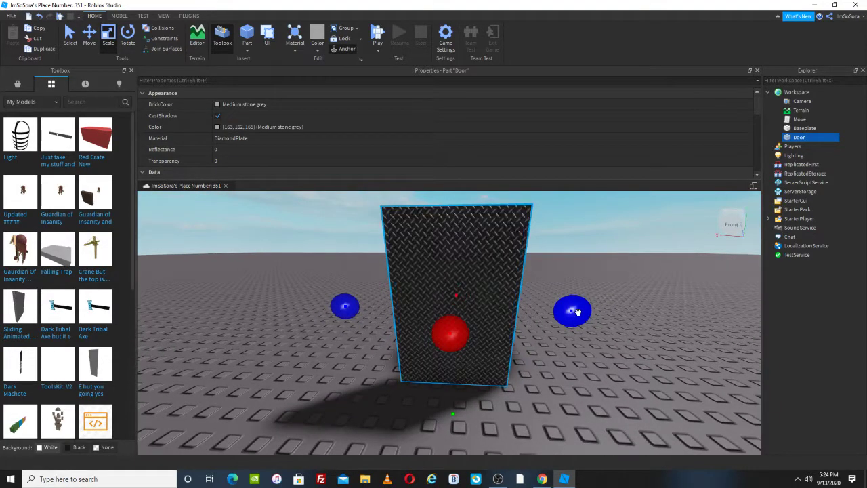
{"action": "left_click_drag", "start_coordinate": [579, 312], "coordinate": [578, 312]}
{"action": "key", "text": "ctrl+d"}
{"action": "left_click", "coordinate": [510, 273]}
{"action": "left_click_drag", "start_coordinate": [571, 310], "coordinate": [506, 340]}
{"action": "scroll", "coordinate": [505, 340], "scroll_direction": "up", "scroll_amount": 3}
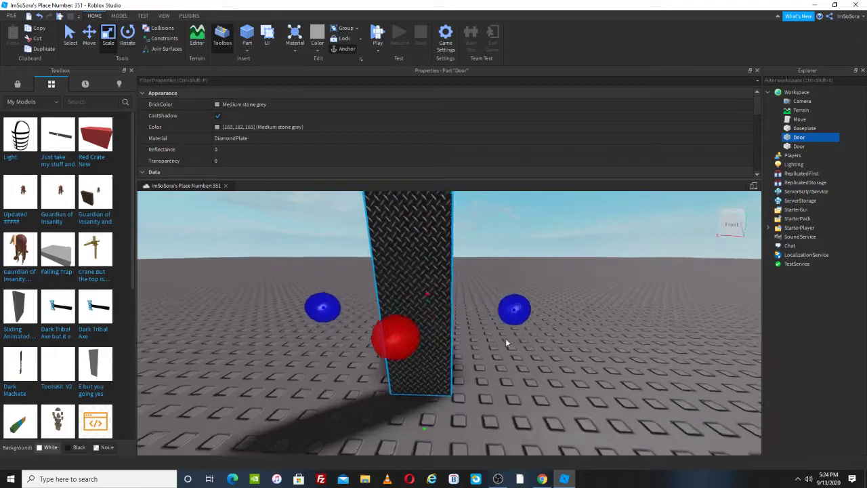
Scale the duplicate Door down to a small block at mid-height on the inner edge of the half door
{"action": "right_click_drag", "start_coordinate": [454, 308], "coordinate": [441, 306]}
{"action": "right_click_drag", "start_coordinate": [419, 279], "coordinate": [475, 264]}
{"action": "scroll", "coordinate": [488, 274], "scroll_direction": "up", "scroll_amount": 4}
{"action": "left_click", "coordinate": [435, 261]}
{"action": "scroll", "coordinate": [474, 271], "scroll_direction": "down", "scroll_amount": 4}
{"action": "left_click_drag", "start_coordinate": [448, 451], "coordinate": [454, 427]}
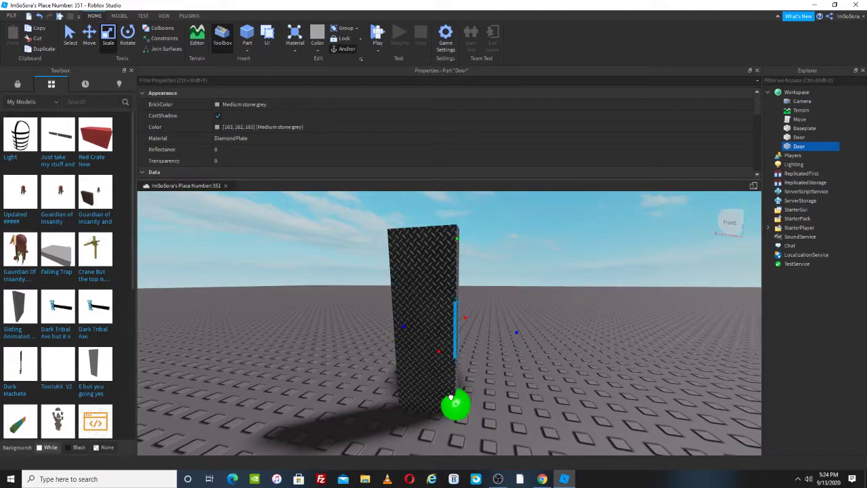
{"action": "left_click_drag", "start_coordinate": [451, 389], "coordinate": [450, 387]}
{"action": "right_click_drag", "start_coordinate": [449, 383], "coordinate": [443, 355]}
{"action": "left_click_drag", "start_coordinate": [417, 348], "coordinate": [400, 354]}
{"action": "scroll", "coordinate": [439, 355], "scroll_direction": "up", "scroll_amount": 3}
{"action": "mouse_move", "coordinate": [439, 355]}
{"action": "right_mouse_down"}
{"action": "mouse_move", "coordinate": [463, 345]}
{"action": "mouse_move", "coordinate": [434, 347]}
{"action": "right_mouse_up"}
{"action": "left_click_drag", "start_coordinate": [374, 332], "coordinate": [373, 333]}
{"action": "left_click_drag", "start_coordinate": [566, 339], "coordinate": [592, 352]}
{"action": "scroll", "coordinate": [308, 168], "scroll_direction": "down", "scroll_amount": 5}
Change the small block's shape to Cylinder
{"action": "left_click", "coordinate": [251, 163]}
{"action": "left_click", "coordinate": [238, 172]}
{"action": "right_click_drag", "start_coordinate": [531, 309], "coordinate": [483, 321]}
{"action": "left_click", "coordinate": [255, 162]}
{"action": "left_click", "coordinate": [244, 186]}
Resize the cylinder to 0.6, 1, 1
{"action": "left_click_drag", "start_coordinate": [467, 234], "coordinate": [459, 218]}
{"action": "left_click_drag", "start_coordinate": [547, 315], "coordinate": [554, 318]}
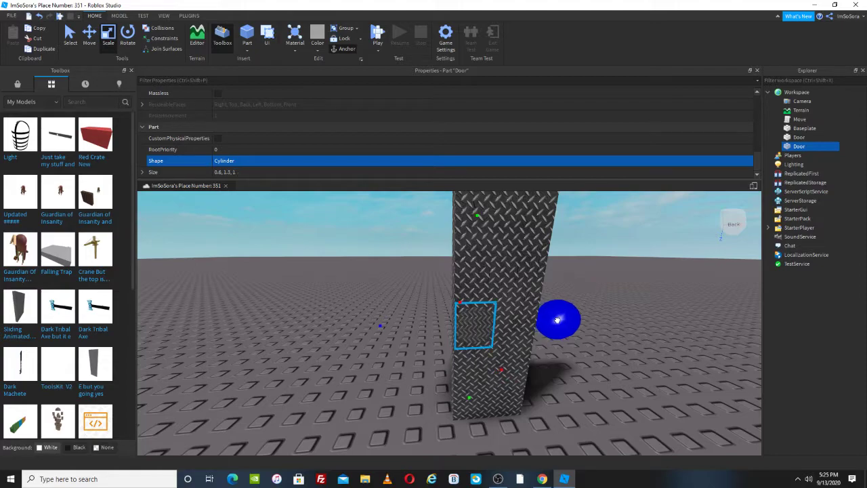
{"action": "left_click_drag", "start_coordinate": [557, 319], "coordinate": [551, 321]}
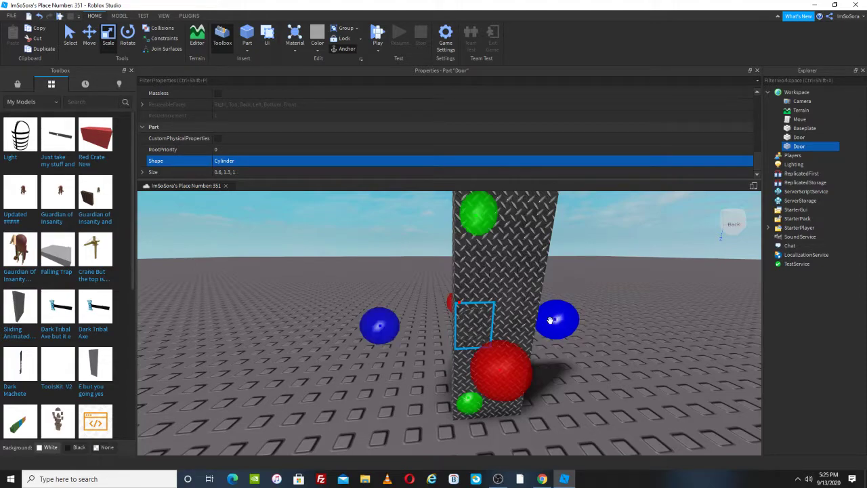
{"action": "left_click", "coordinate": [232, 173]}
{"action": "left_click", "coordinate": [231, 172]}
{"action": "key", "text": "BackSpace"}
{"action": "key", "text": "BackSpace"}
{"action": "key", "text": "Return"}
{"action": "right_click_drag", "start_coordinate": [465, 357], "coordinate": [465, 356]}
{"action": "right_click_drag", "start_coordinate": [398, 346], "coordinate": [402, 348]}
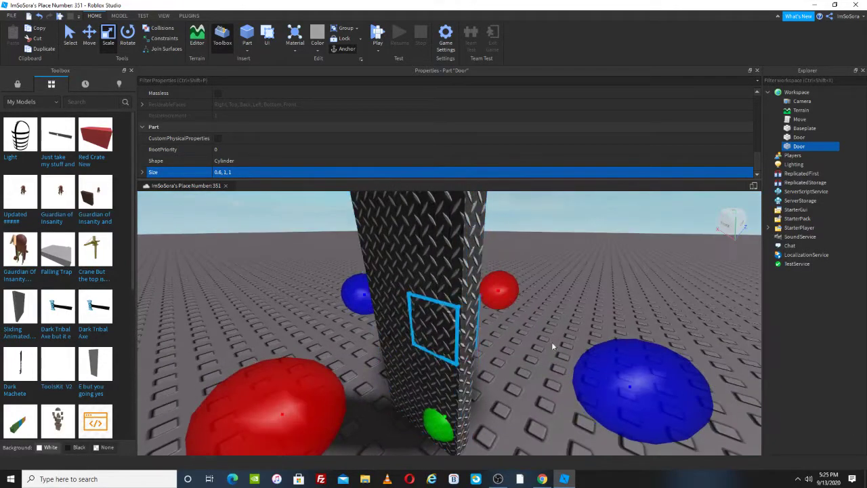
{"action": "right_click_drag", "start_coordinate": [540, 347], "coordinate": [560, 341]}
Move the cylinder sideways until it is centred on the half door's inner edge, and negate it
{"action": "left_click", "coordinate": [89, 37]}
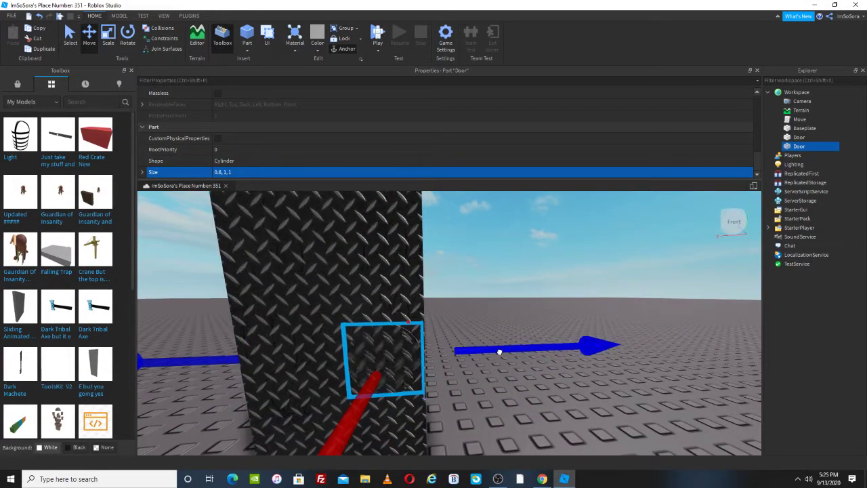
{"action": "left_click_drag", "start_coordinate": [500, 355], "coordinate": [505, 354]}
{"action": "left_click", "coordinate": [491, 307]}
{"action": "right_click_drag", "start_coordinate": [490, 304], "coordinate": [492, 305]}
{"action": "right_click_drag", "start_coordinate": [408, 348], "coordinate": [362, 385]}
{"action": "left_click", "coordinate": [362, 386]}
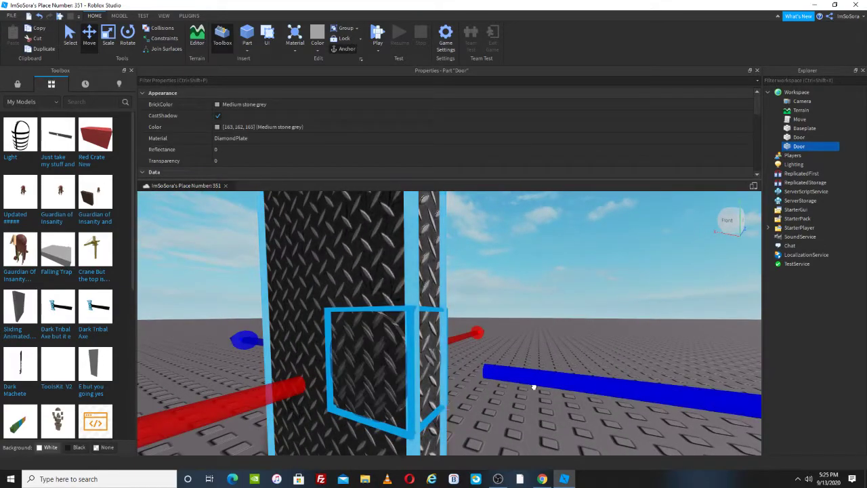
{"action": "left_click_drag", "start_coordinate": [533, 386], "coordinate": [559, 391]}
{"action": "right_click_drag", "start_coordinate": [560, 391], "coordinate": [559, 377]}
{"action": "left_click_drag", "start_coordinate": [560, 378], "coordinate": [614, 381]}
{"action": "right_click_drag", "start_coordinate": [614, 381], "coordinate": [613, 383]}
{"action": "scroll", "coordinate": [584, 366], "scroll_direction": "down", "scroll_amount": 5}
{"action": "key", "text": "ctrl+shift+n"}
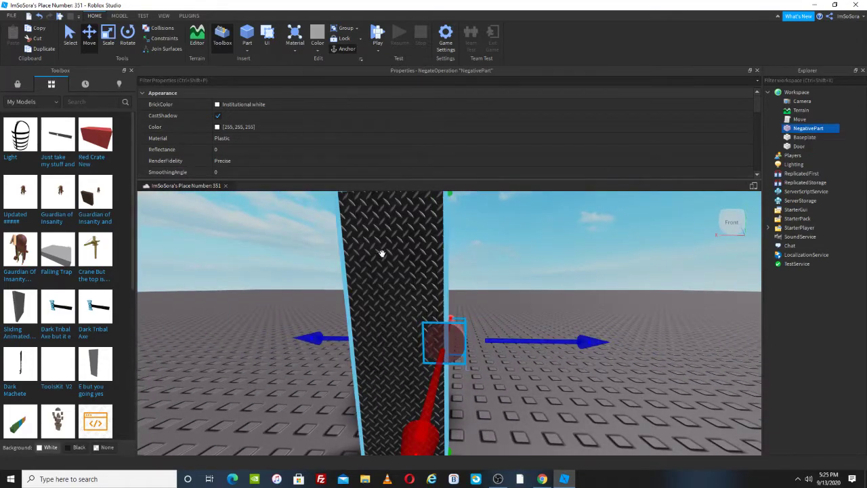
Duplicate the half door and move the copy beside it to form the second door half
{"action": "left_click", "coordinate": [533, 292]}
{"action": "left_click", "coordinate": [399, 289]}
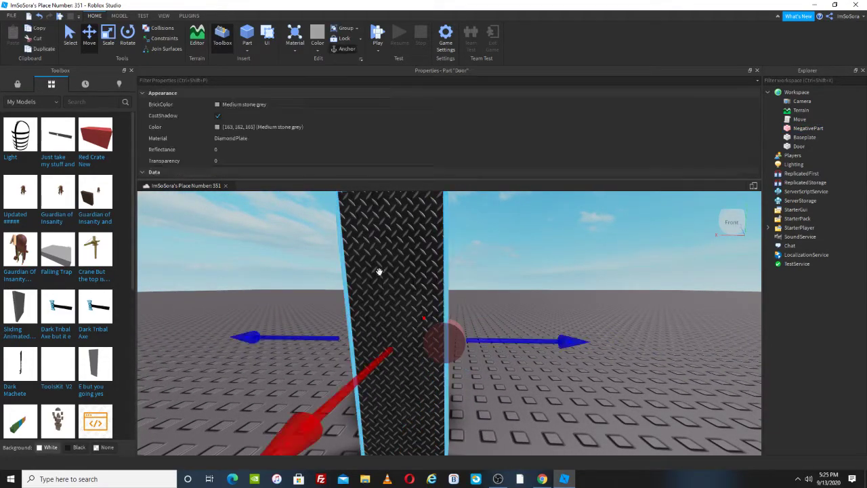
{"action": "key", "text": "ctrl+d"}
{"action": "left_click_drag", "start_coordinate": [505, 340], "coordinate": [610, 382]}
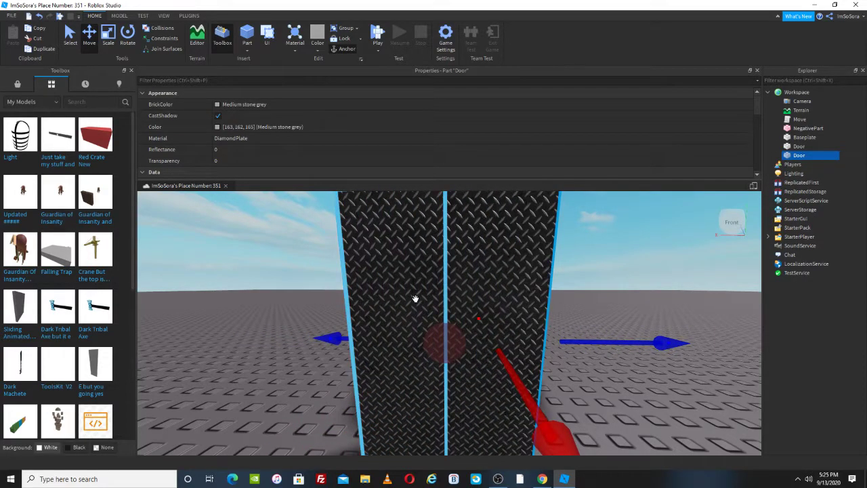
Duplicate the negative cylinder in place and turn one of the two back into a solid part
{"action": "left_click", "coordinate": [242, 258]}
{"action": "left_click", "coordinate": [444, 341]}
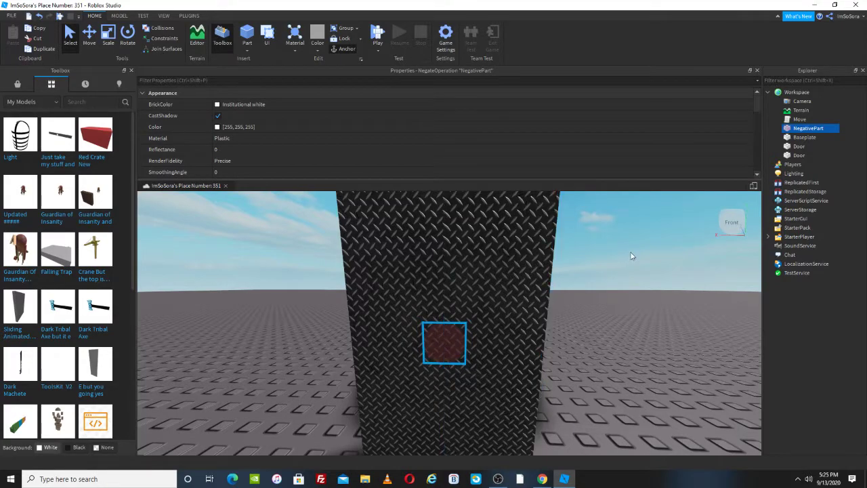
{"action": "key", "text": "ctrl+d"}
{"action": "left_click", "coordinate": [415, 211]}
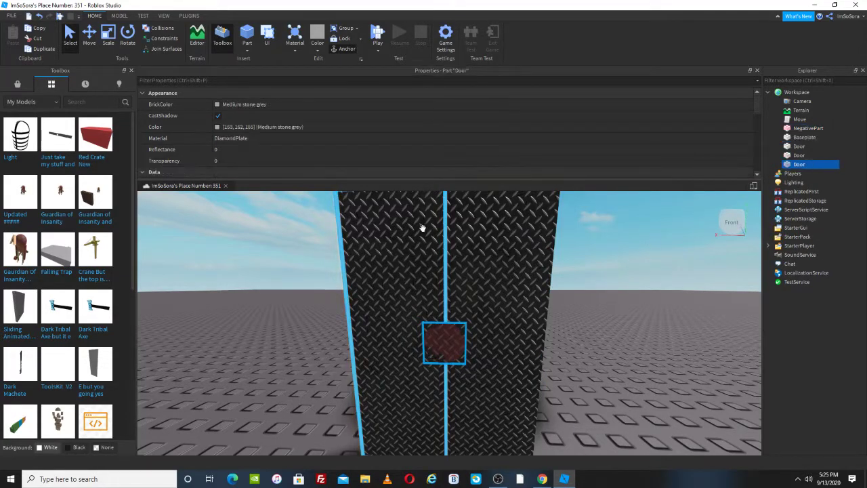
Union the negative cylinder with the left door half to cut a round notch in its inner edge
{"action": "left_click", "coordinate": [627, 304]}
{"action": "left_click", "coordinate": [443, 339]}
{"action": "left_click", "coordinate": [358, 248], "text": "ctrl"}
{"action": "key", "text": "ctrl+shift+g"}
{"action": "scroll", "coordinate": [648, 349], "scroll_direction": "up", "scroll_amount": 5}
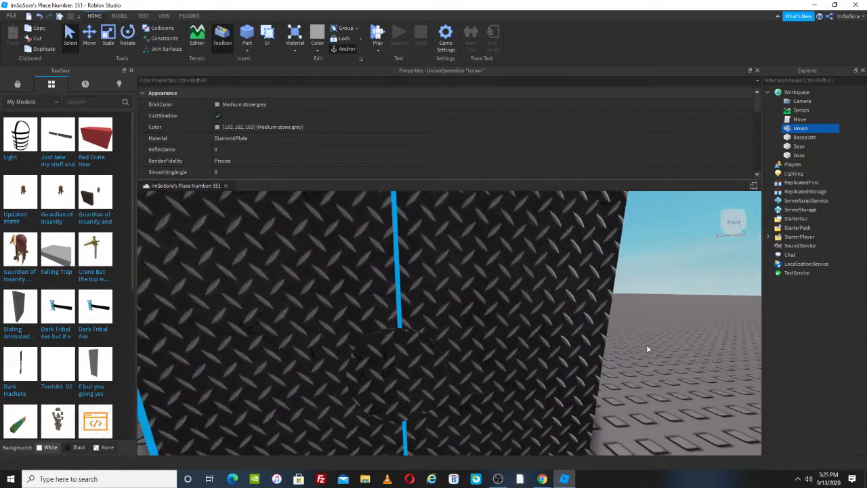
{"action": "scroll", "coordinate": [647, 348], "scroll_direction": "down", "scroll_amount": 4}
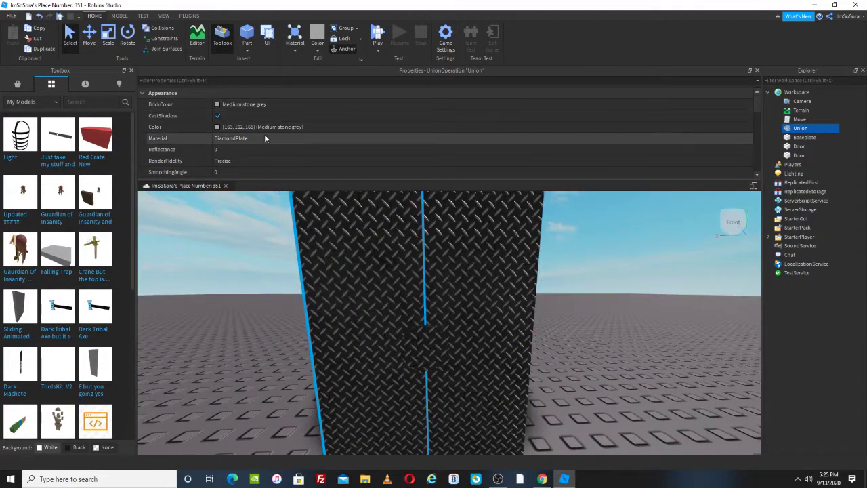
Set the material of the left door half, the right door half and the cylinder to Metal
{"action": "left_click", "coordinate": [654, 316]}
{"action": "right_click_drag", "start_coordinate": [653, 316], "coordinate": [654, 332]}
{"action": "scroll", "coordinate": [653, 316], "scroll_direction": "down", "scroll_amount": 3}
{"action": "scroll", "coordinate": [417, 249], "scroll_direction": "up", "scroll_amount": 1}
{"action": "left_click", "coordinate": [416, 249]}
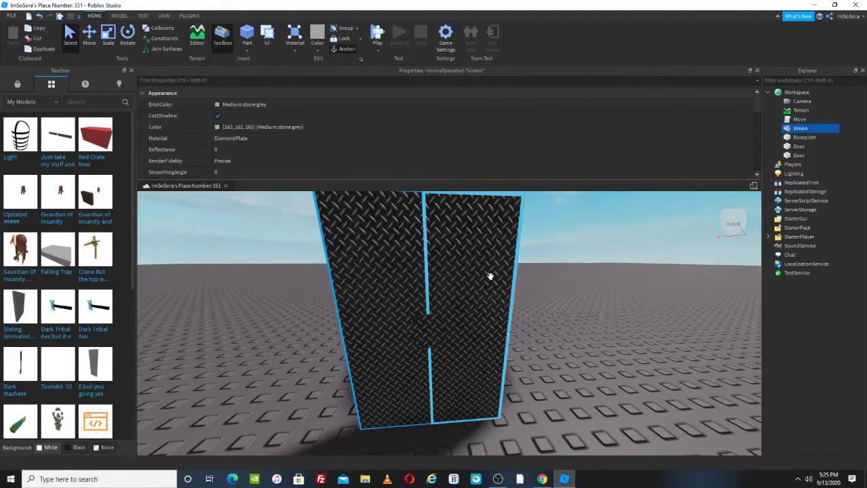
{"action": "left_click", "coordinate": [467, 288], "text": "ctrl"}
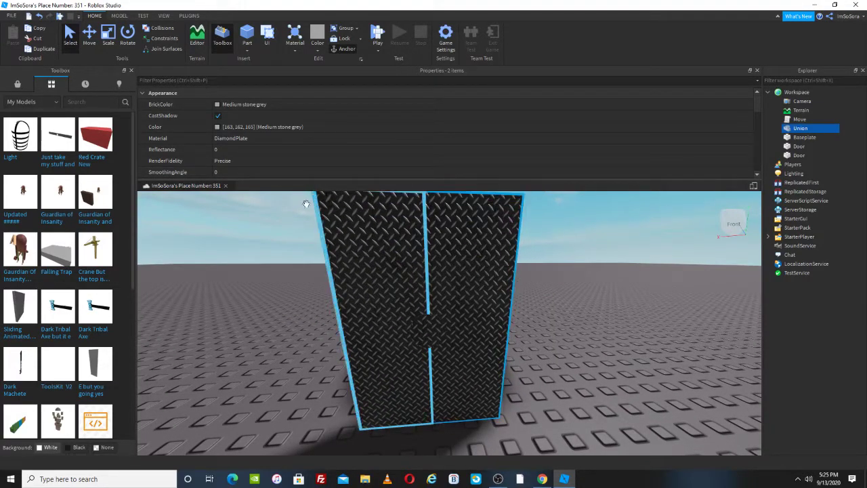
{"action": "left_click", "coordinate": [439, 330], "text": "ctrl"}
{"action": "left_click", "coordinate": [248, 141]}
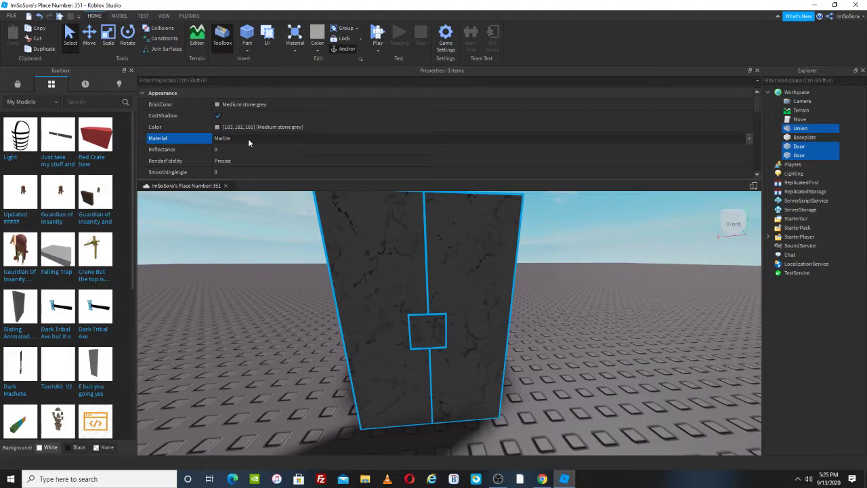
{"action": "scroll", "coordinate": [247, 144], "scroll_direction": "down", "scroll_amount": 1}
Set the BrickColor of the left and right door halves to Really black
{"action": "left_click", "coordinate": [572, 251]}
{"action": "left_click", "coordinate": [366, 263]}
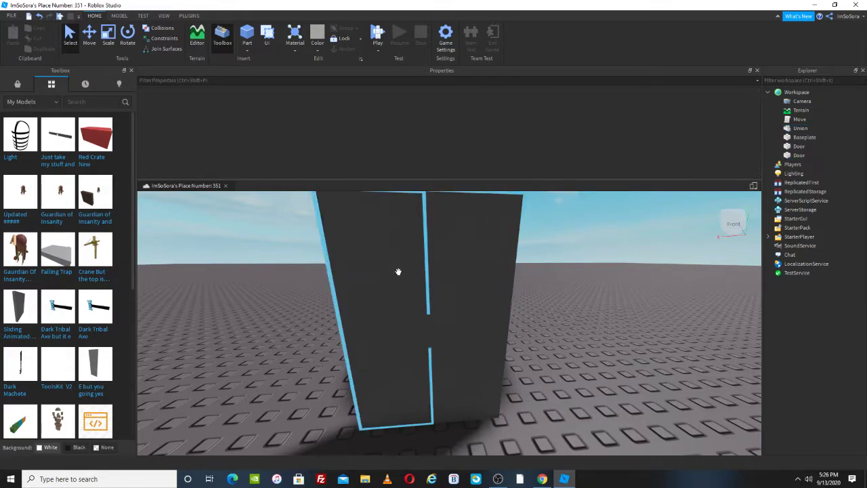
{"action": "left_click", "coordinate": [230, 105]}
{"action": "left_click", "coordinate": [152, 274]}
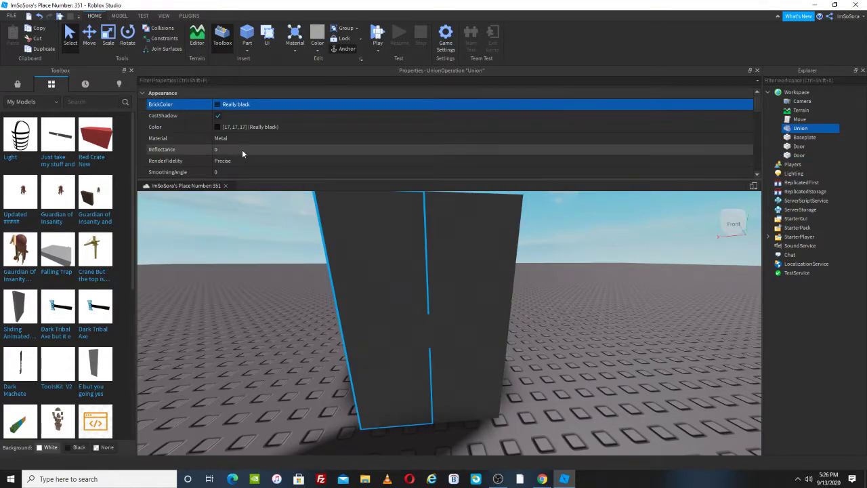
{"action": "scroll", "coordinate": [237, 159], "scroll_direction": "down", "scroll_amount": 5}
{"action": "left_click", "coordinate": [457, 255]}
{"action": "scroll", "coordinate": [258, 154], "scroll_direction": "up", "scroll_amount": 5}
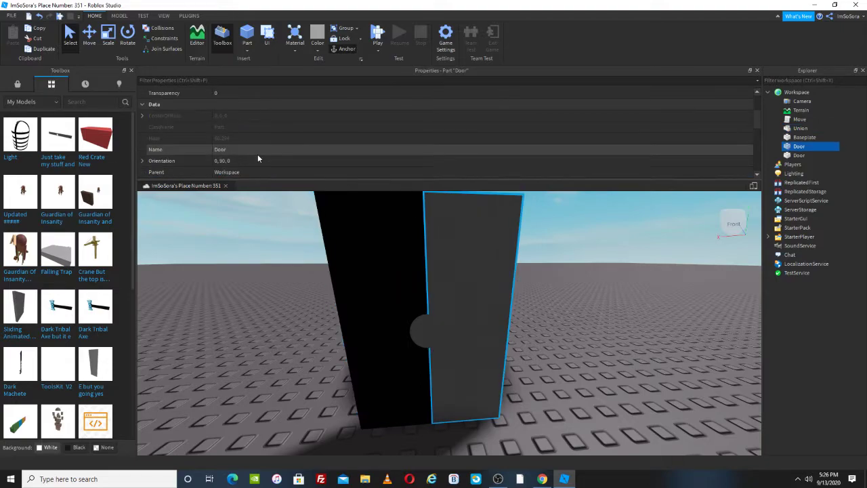
{"action": "left_click", "coordinate": [230, 105]}
{"action": "left_click", "coordinate": [155, 275]}
{"action": "scroll", "coordinate": [269, 135], "scroll_direction": "down", "scroll_amount": 5}
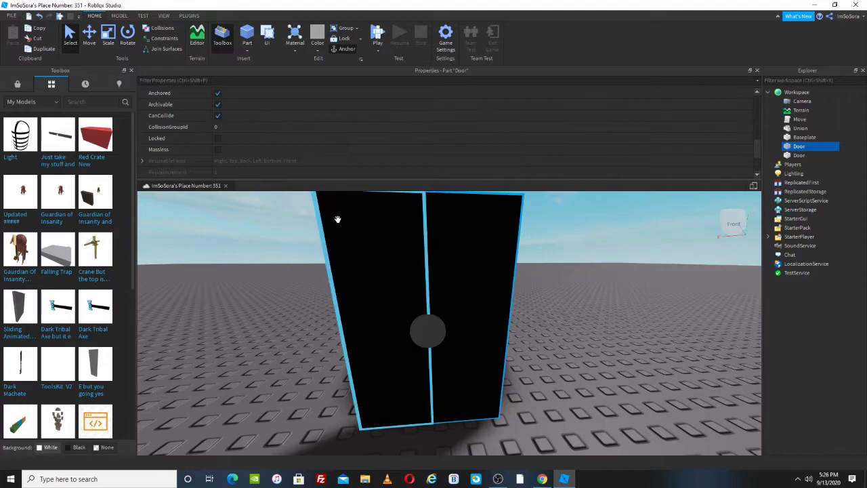
{"action": "scroll", "coordinate": [299, 143], "scroll_direction": "up", "scroll_amount": 4}
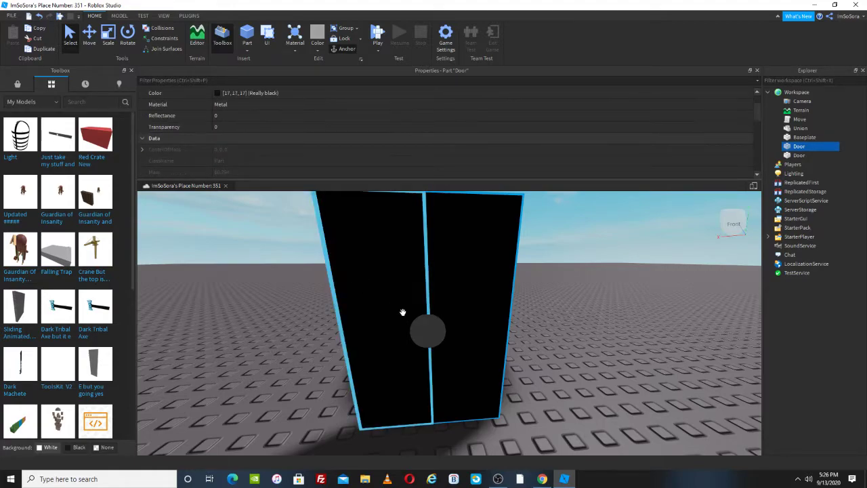
Set the central cylinder's BrickColor to Dark stone grey
{"action": "left_click", "coordinate": [427, 324]}
{"action": "left_click", "coordinate": [431, 322]}
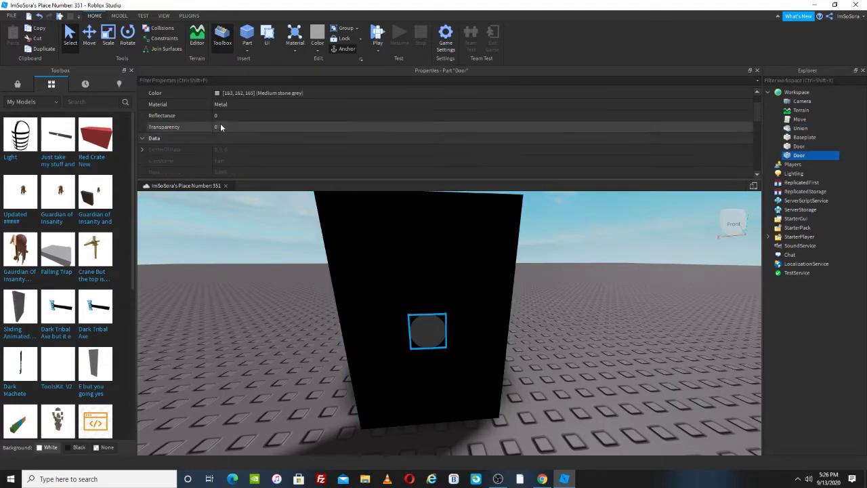
{"action": "scroll", "coordinate": [252, 102], "scroll_direction": "up", "scroll_amount": 3}
{"action": "left_click", "coordinate": [218, 105]}
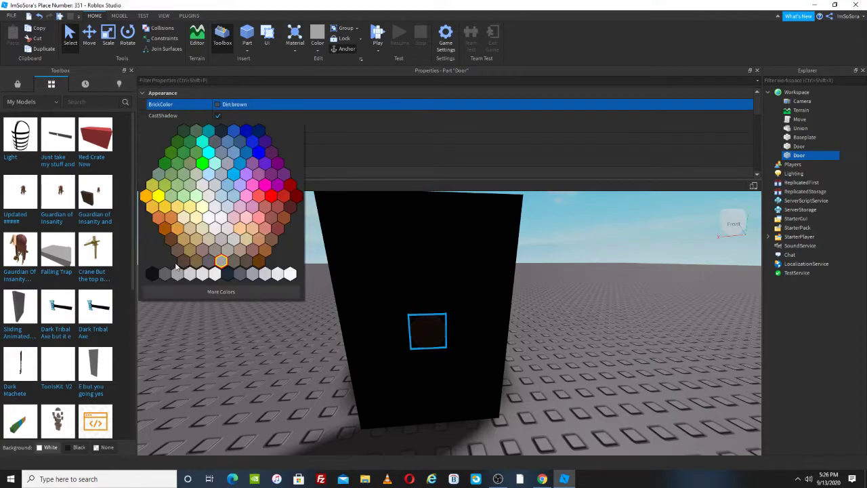
{"action": "left_click", "coordinate": [167, 277]}
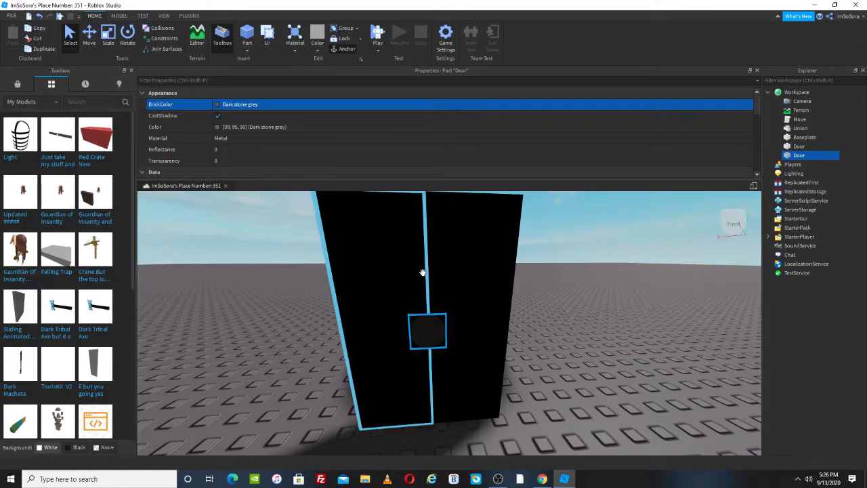
Set the BrickColor of both door halves together to Dark stone grey
{"action": "left_click", "coordinate": [421, 272]}
{"action": "left_click", "coordinate": [477, 266], "text": "ctrl"}
{"action": "left_click", "coordinate": [218, 105]}
{"action": "left_click", "coordinate": [164, 277]}
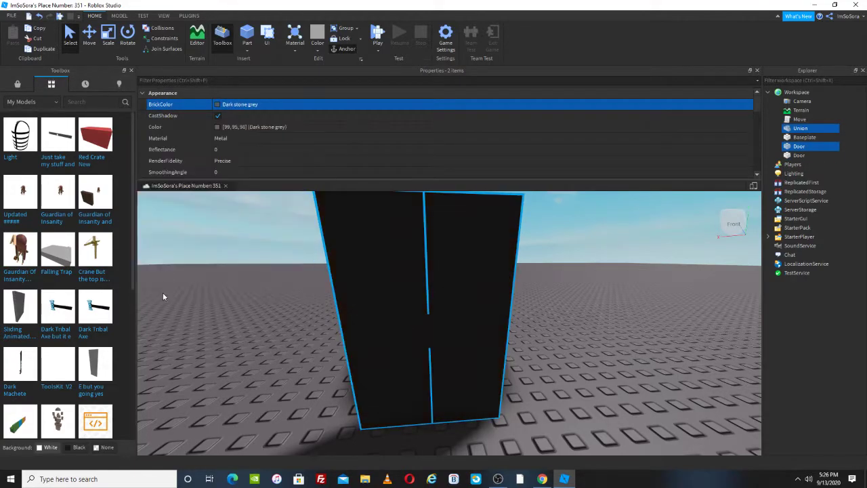
{"action": "left_click", "coordinate": [560, 401]}
Search the marketplace images for "SCP Logo"
{"action": "mouse_move", "coordinate": [544, 479]}
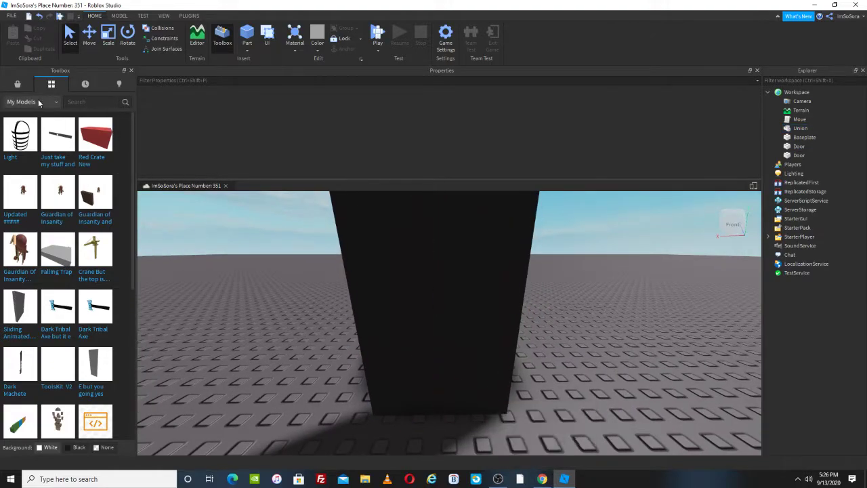
{"action": "left_click", "coordinate": [17, 84]}
{"action": "left_click", "coordinate": [16, 126]}
{"action": "left_click", "coordinate": [81, 102]}
{"action": "type", "text": "SCP Logo"}
{"action": "key", "text": "Return"}
Try an SCP logo image as a decal on the front of the central cylinder
{"action": "right_click_drag", "start_coordinate": [433, 314], "coordinate": [438, 298]}
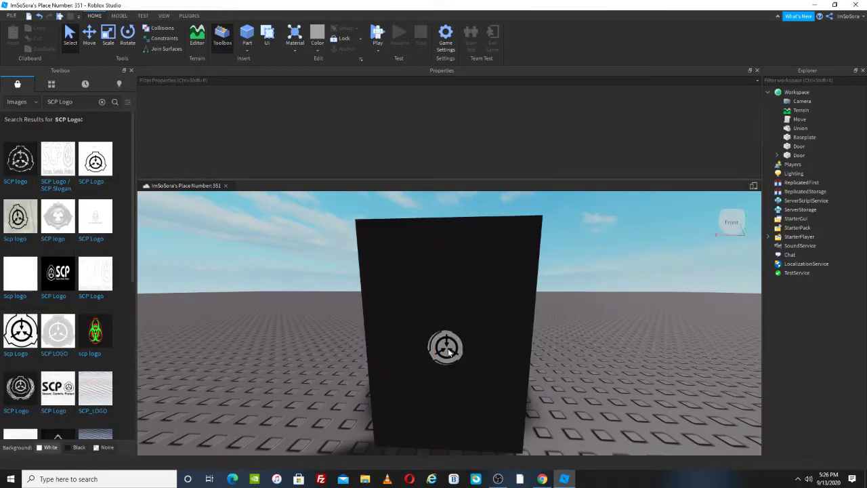
{"action": "left_click", "coordinate": [446, 350]}
{"action": "scroll", "coordinate": [630, 354], "scroll_direction": "up", "scroll_amount": 3}
{"action": "right_click_drag", "start_coordinate": [630, 353], "coordinate": [630, 355]}
{"action": "key", "text": "ctrl+z"}
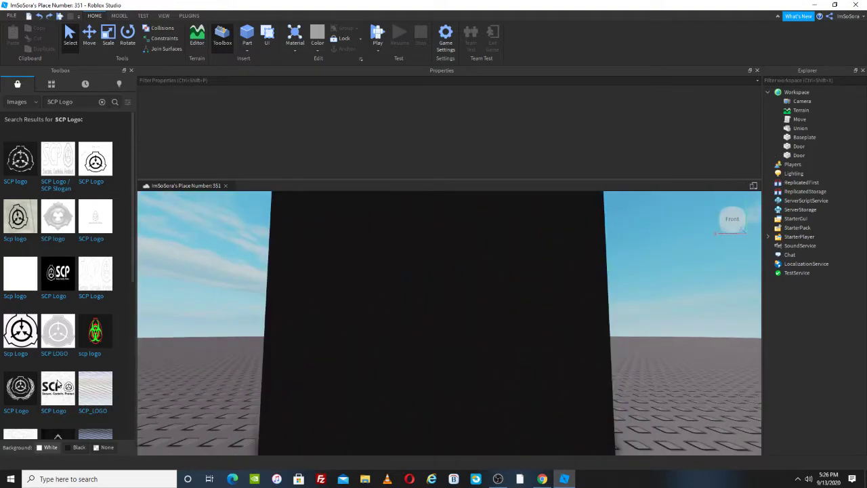
Try several other SCP logo images as decals on the front of the central cylinder, undoing each one
{"action": "scroll", "coordinate": [58, 384], "scroll_direction": "down", "scroll_amount": 2}
{"action": "left_click_drag", "start_coordinate": [64, 268], "coordinate": [427, 355]}
{"action": "right_click_drag", "start_coordinate": [631, 336], "coordinate": [631, 338]}
{"action": "key", "text": "ctrl+z"}
{"action": "scroll", "coordinate": [52, 334], "scroll_direction": "down", "scroll_amount": 4}
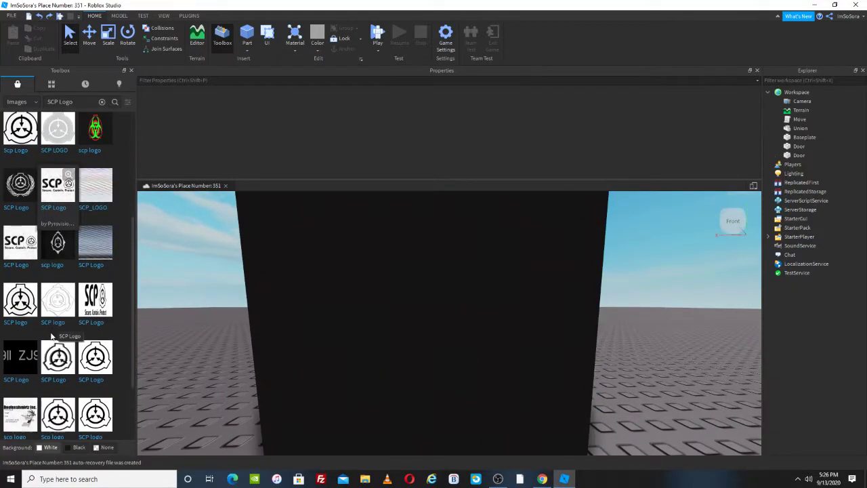
{"action": "left_click_drag", "start_coordinate": [415, 360], "coordinate": [427, 348]}
{"action": "scroll", "coordinate": [640, 307], "scroll_direction": "down", "scroll_amount": 4}
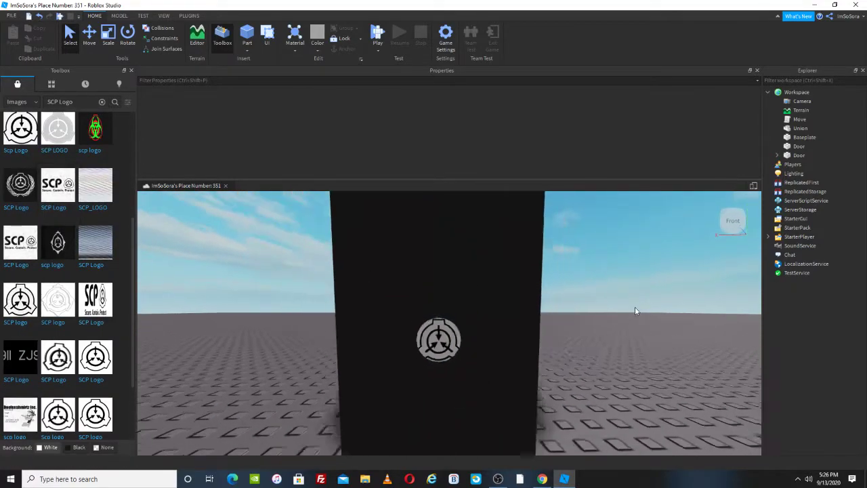
{"action": "scroll", "coordinate": [542, 344], "scroll_direction": "up", "scroll_amount": 4}
{"action": "scroll", "coordinate": [617, 333], "scroll_direction": "down", "scroll_amount": 3}
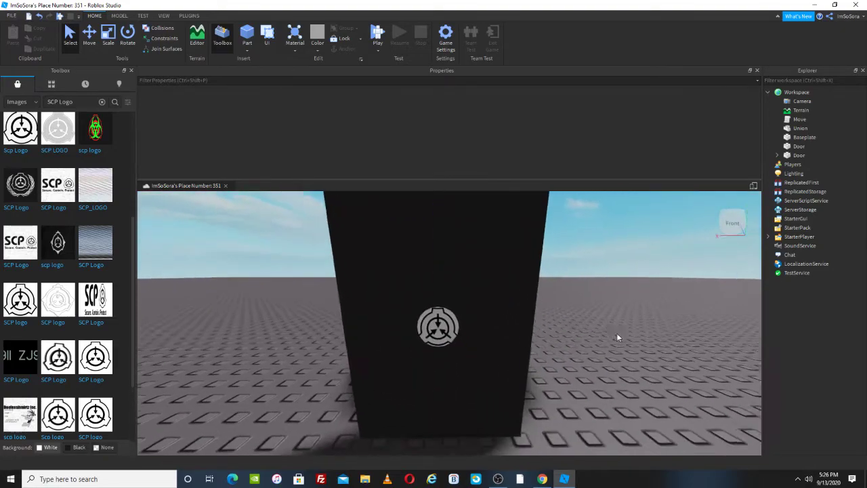
{"action": "key", "text": "ctrl+z"}
{"action": "left_click_drag", "start_coordinate": [96, 365], "coordinate": [441, 325]}
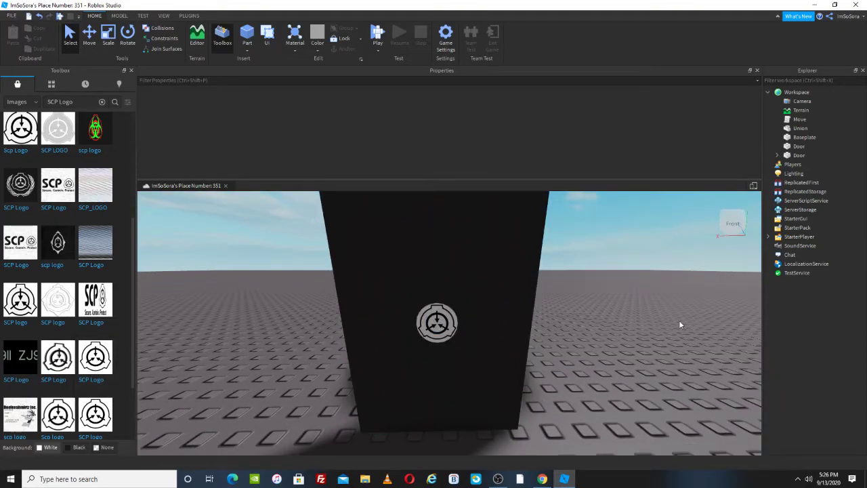
{"action": "scroll", "coordinate": [679, 320], "scroll_direction": "up", "scroll_amount": 2}
{"action": "key", "text": "ctrl+z"}
Apply a black SCP logo image with a transparent background as a decal on the front of the central cylinder
{"action": "scroll", "coordinate": [91, 367], "scroll_direction": "down", "scroll_amount": 1}
{"action": "scroll", "coordinate": [91, 365], "scroll_direction": "down", "scroll_amount": 2}
{"action": "left_click", "coordinate": [66, 331]}
{"action": "key", "text": "ctrl+z"}
{"action": "left_click_drag", "start_coordinate": [66, 330], "coordinate": [436, 319]}
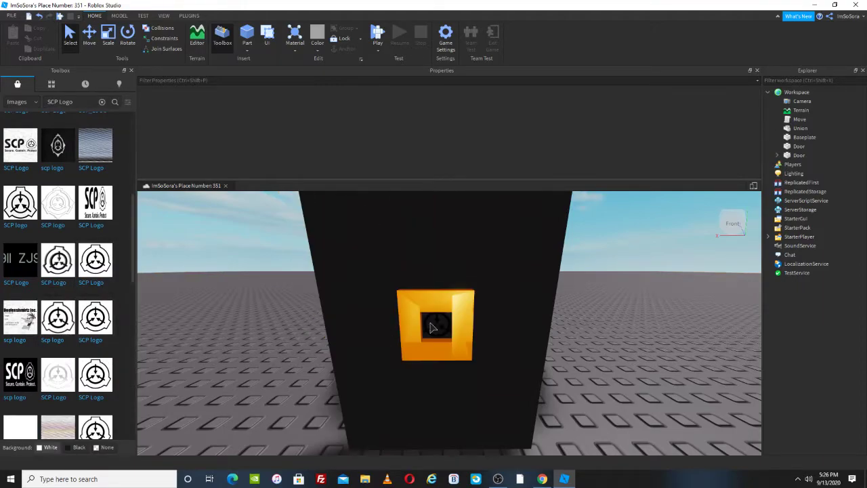
{"action": "scroll", "coordinate": [610, 327], "scroll_direction": "up", "scroll_amount": 2}
{"action": "scroll", "coordinate": [610, 330], "scroll_direction": "down", "scroll_amount": 2}
Try moving the left door half and undo the move
{"action": "left_click", "coordinate": [382, 291]}
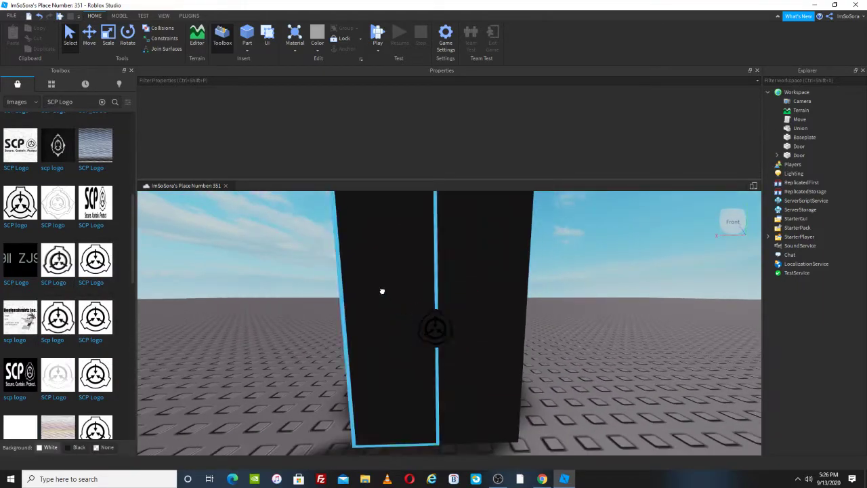
{"action": "left_click", "coordinate": [90, 35]}
{"action": "left_click_drag", "start_coordinate": [546, 326], "coordinate": [497, 345]}
{"action": "key", "text": "ctrl+z"}
{"action": "left_click", "coordinate": [606, 304]}
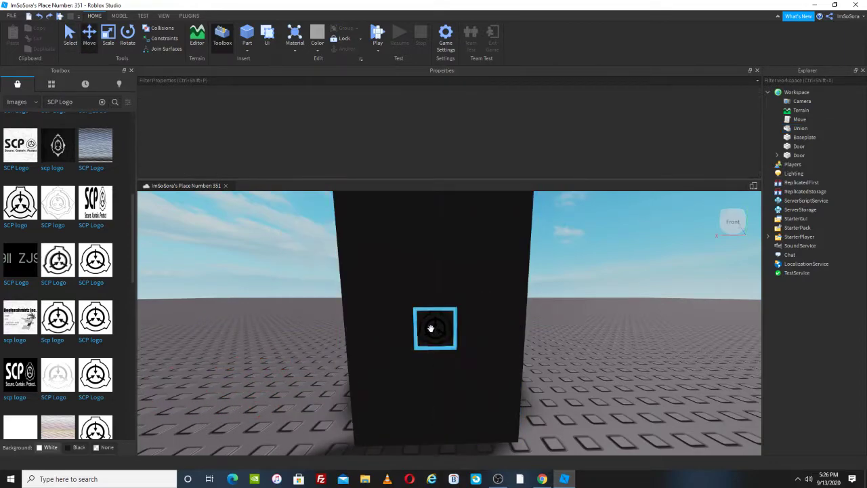
{"action": "left_click", "coordinate": [431, 328]}
{"action": "left_click", "coordinate": [486, 273], "text": "ctrl"}
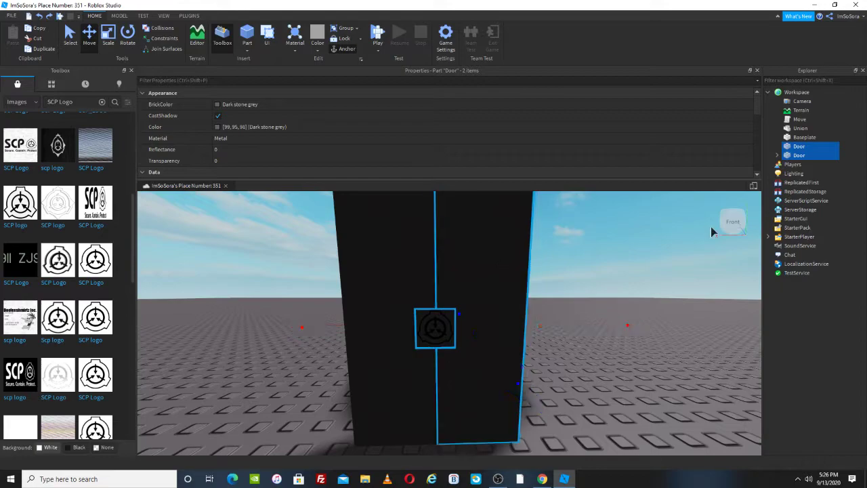
{"action": "left_click", "coordinate": [646, 272]}
Rename the left door half's union to LeftDoor
{"action": "left_click", "coordinate": [387, 273]}
{"action": "scroll", "coordinate": [243, 133], "scroll_direction": "down", "scroll_amount": 5}
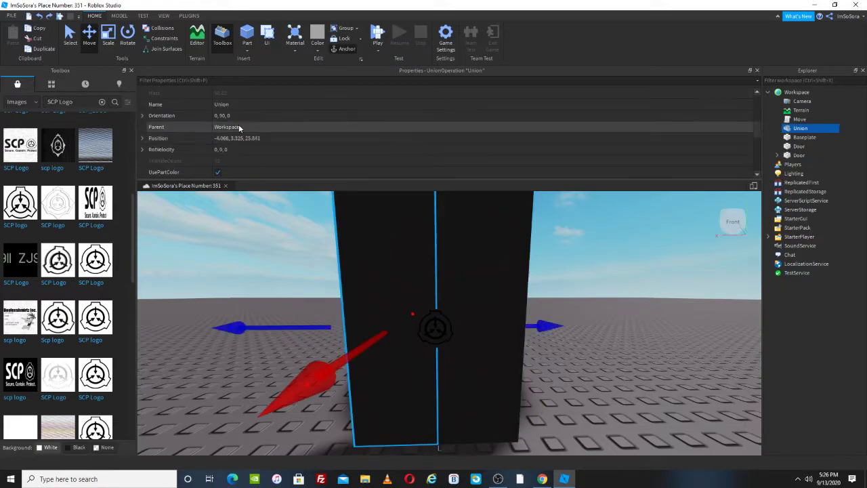
{"action": "left_click", "coordinate": [225, 105]}
{"action": "type", "text": "LeftD"}
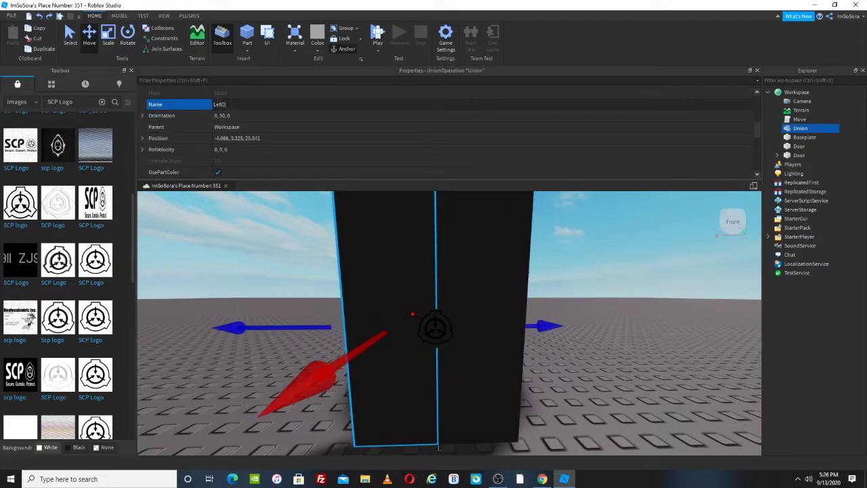
{"action": "type", "text": "oor"}
{"action": "key", "text": "Return"}
{"action": "left_click", "coordinate": [70, 34]}
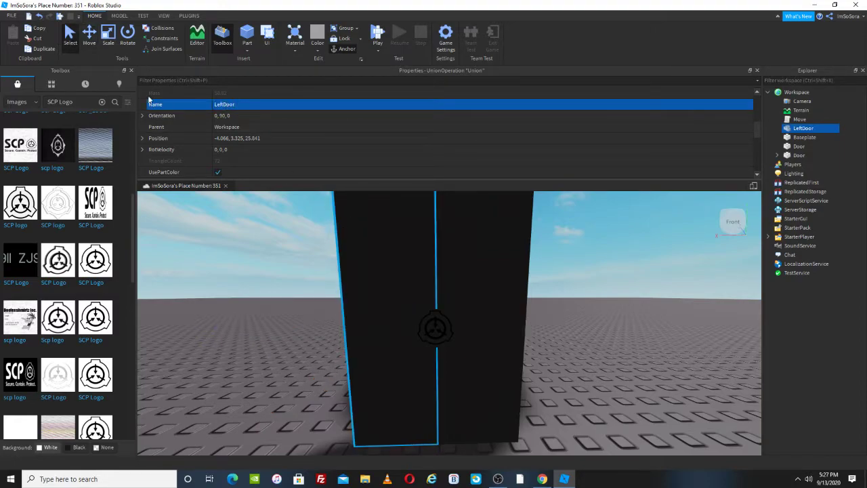
Rename the right door half to RightDoor
{"action": "left_click", "coordinate": [445, 287]}
{"action": "scroll", "coordinate": [241, 124], "scroll_direction": "up", "scroll_amount": 3}
{"action": "left_click", "coordinate": [249, 148]}
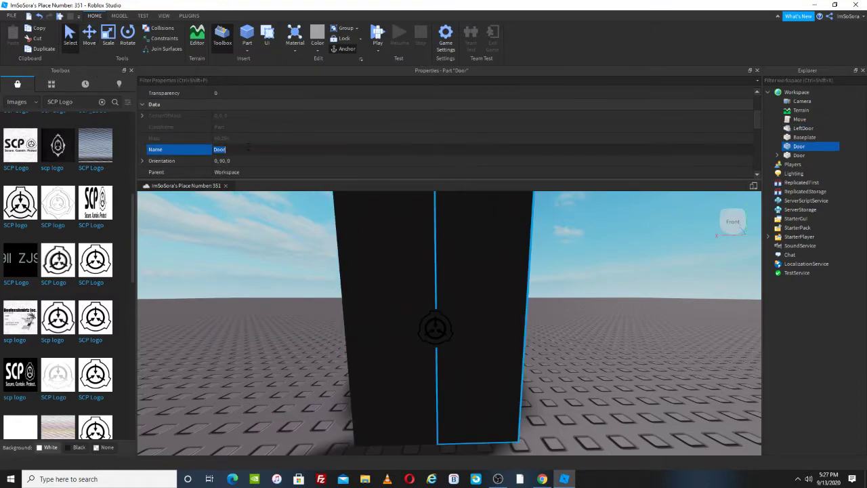
{"action": "type", "text": "RightDoor"}
{"action": "key", "text": "Return"}
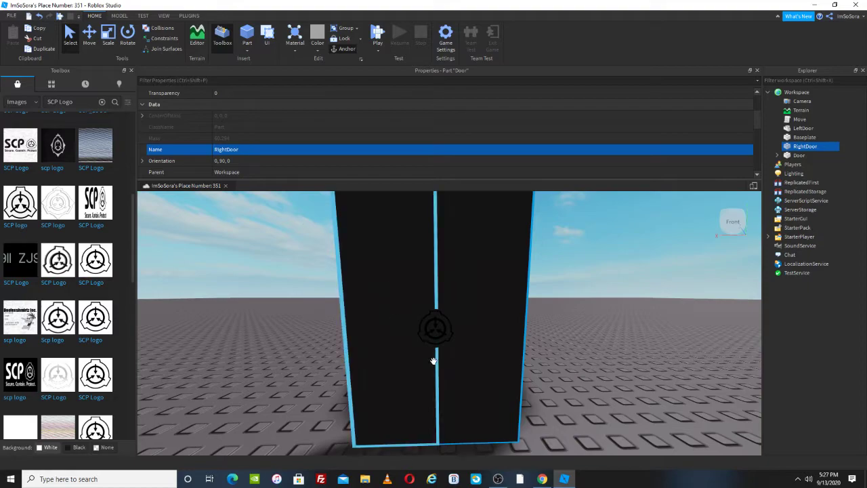
Rename the central round piece to MiddleToRightDoor
{"action": "left_click", "coordinate": [239, 152]}
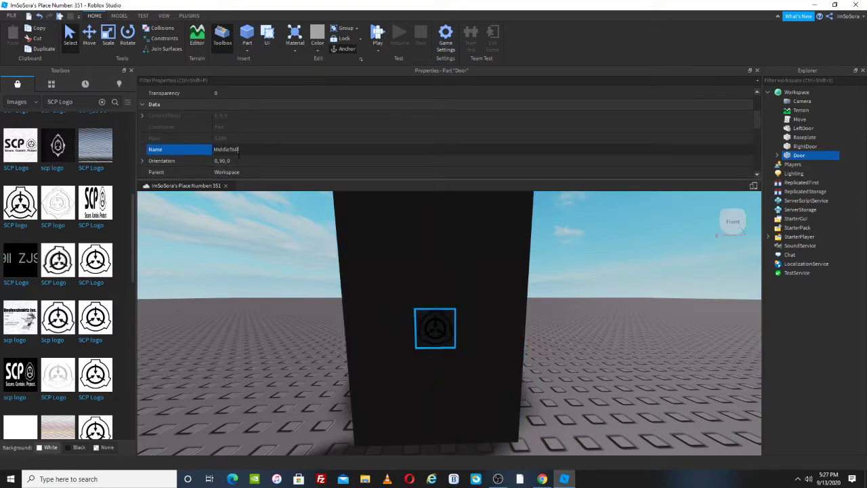
{"action": "type", "text": "MiddleToRightDoor"}
{"action": "key", "text": "Return"}
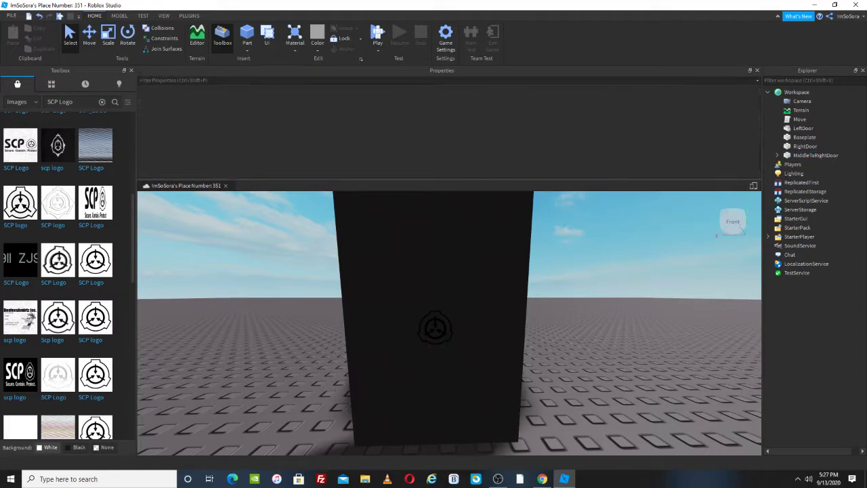
Weld the central piece MiddleToRightDoor to RightDoor with the MotorCreator plugin's Create Welds command
{"action": "left_click", "coordinate": [190, 15]}
{"action": "left_click", "coordinate": [316, 39]}
{"action": "left_click", "coordinate": [466, 295]}
{"action": "left_click", "coordinate": [440, 319]}
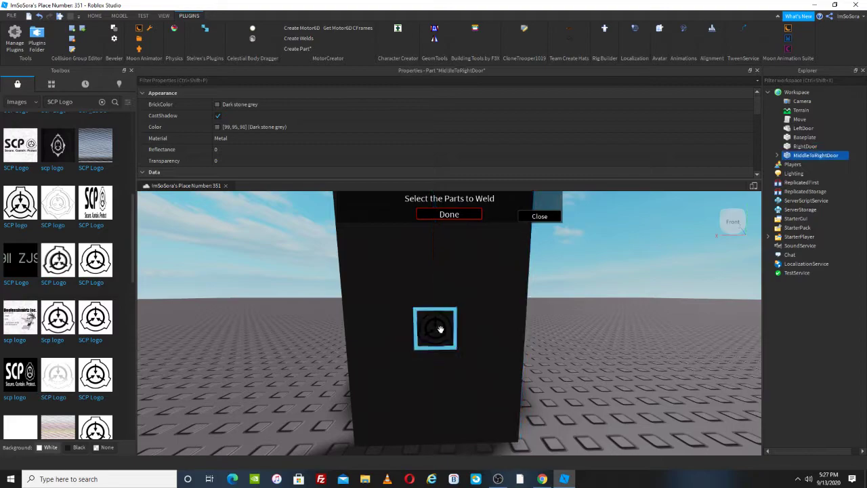
{"action": "left_click", "coordinate": [449, 215]}
Unanchor MiddleToRightDoor and close the weld part-selection prompt
{"action": "scroll", "coordinate": [363, 49], "scroll_direction": "up", "scroll_amount": 4}
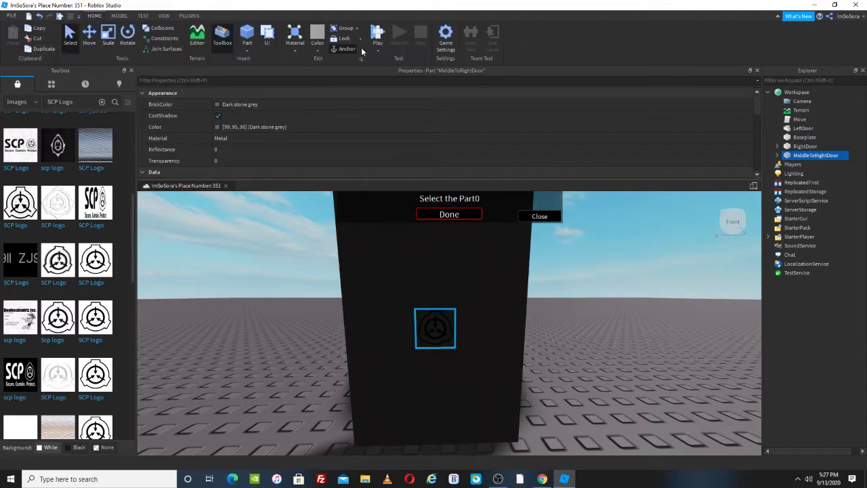
{"action": "left_click", "coordinate": [540, 217]}
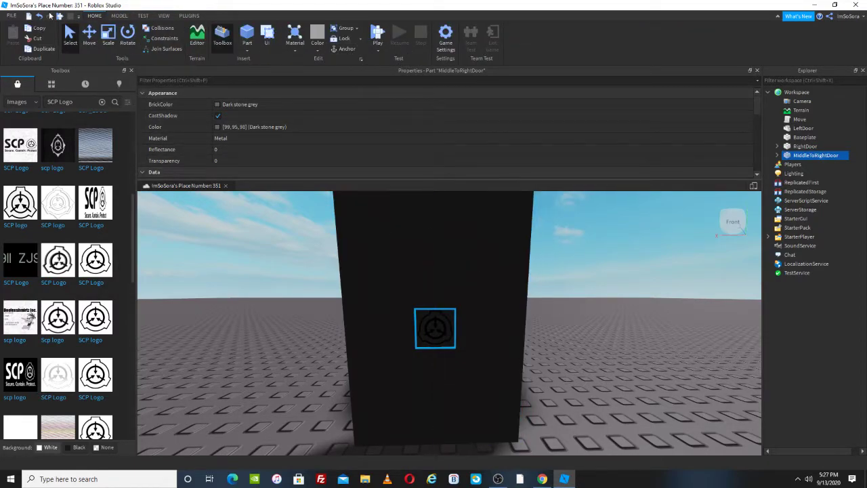
{"action": "left_click", "coordinate": [557, 332]}
{"action": "scroll", "coordinate": [570, 323], "scroll_direction": "down", "scroll_amount": 3}
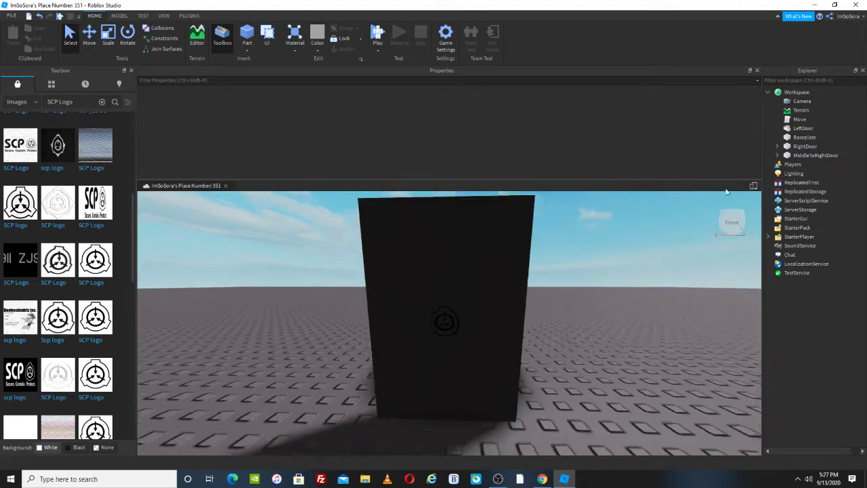
Group LeftDoor, RightDoor and MiddleToRightDoor into one model and name it Door
{"action": "left_click", "coordinate": [840, 157]}
{"action": "left_click", "coordinate": [824, 147], "text": "ctrl"}
{"action": "key", "text": "ctrl+g"}
{"action": "left_click", "coordinate": [275, 116]}
{"action": "type", "text": "Door"}
{"action": "key", "text": "Return"}
Set the move snap increment to 2 studs and place the Move script inside the Door model
{"action": "left_click", "coordinate": [603, 357]}
{"action": "left_click", "coordinate": [456, 280]}
{"action": "left_click", "coordinate": [490, 289]}
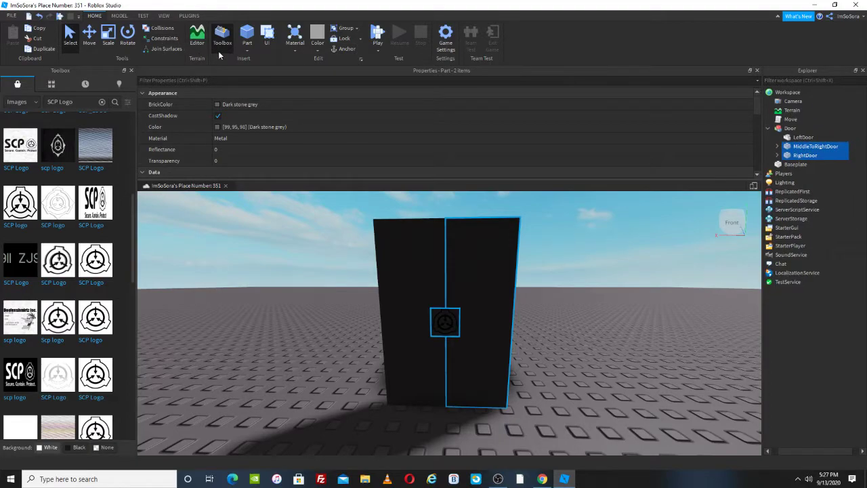
{"action": "left_click", "coordinate": [118, 15]}
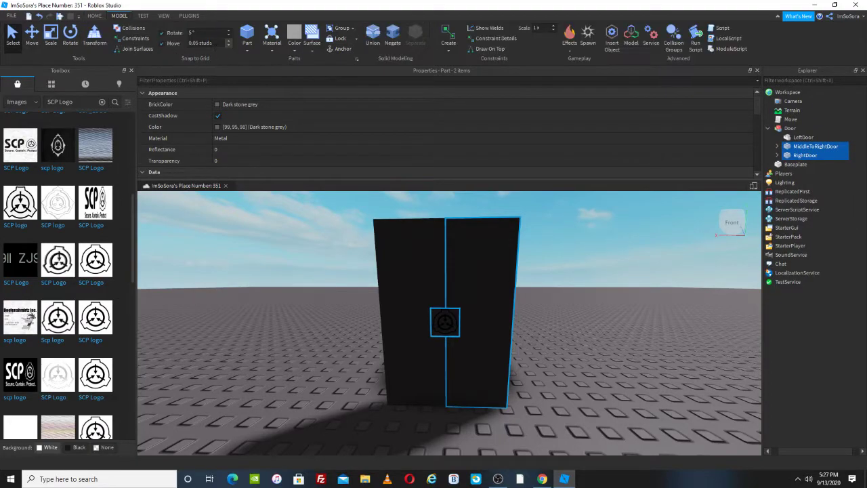
{"action": "left_click", "coordinate": [616, 343]}
{"action": "left_click_drag", "start_coordinate": [788, 120], "coordinate": [790, 128]}
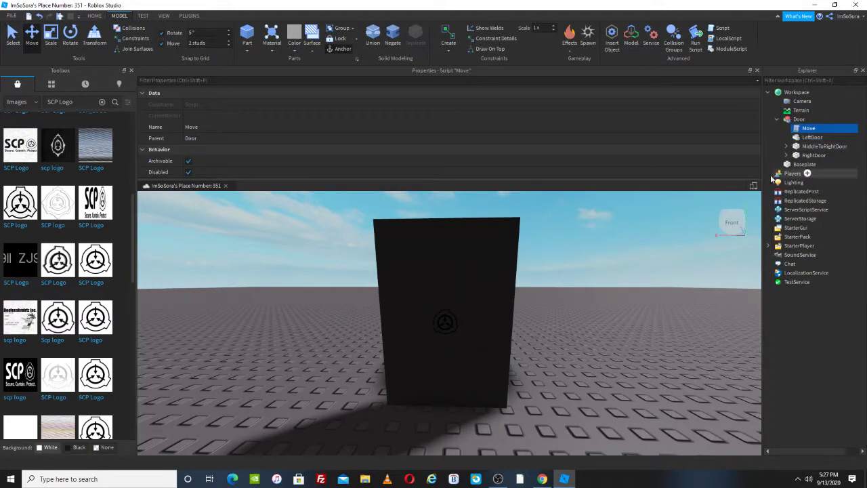
Insert a block part beside the right edge of the door and scale it taller
{"action": "right_click_drag", "start_coordinate": [609, 295], "coordinate": [637, 301]}
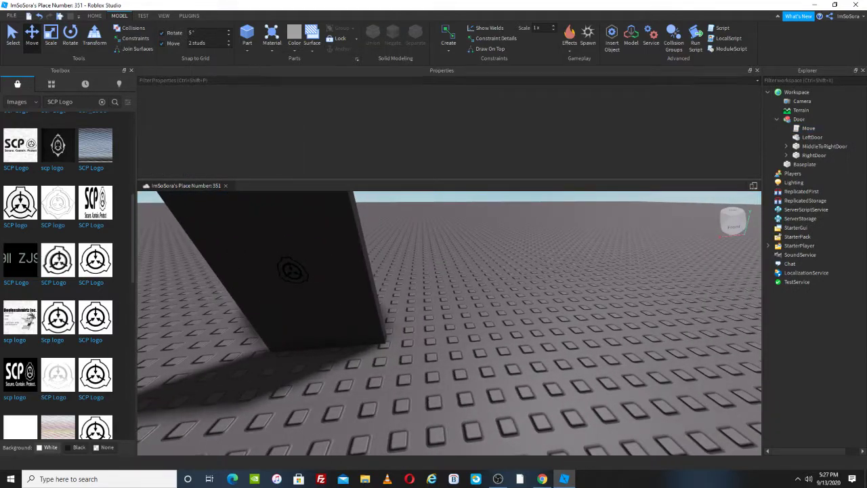
{"action": "left_click", "coordinate": [249, 30]}
{"action": "left_click", "coordinate": [55, 38]}
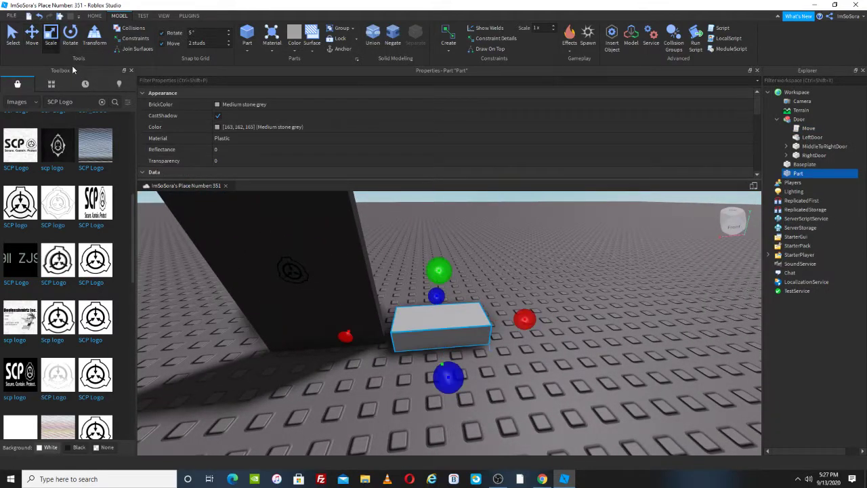
{"action": "left_click", "coordinate": [32, 33]}
{"action": "right_click_drag", "start_coordinate": [427, 284], "coordinate": [445, 264]}
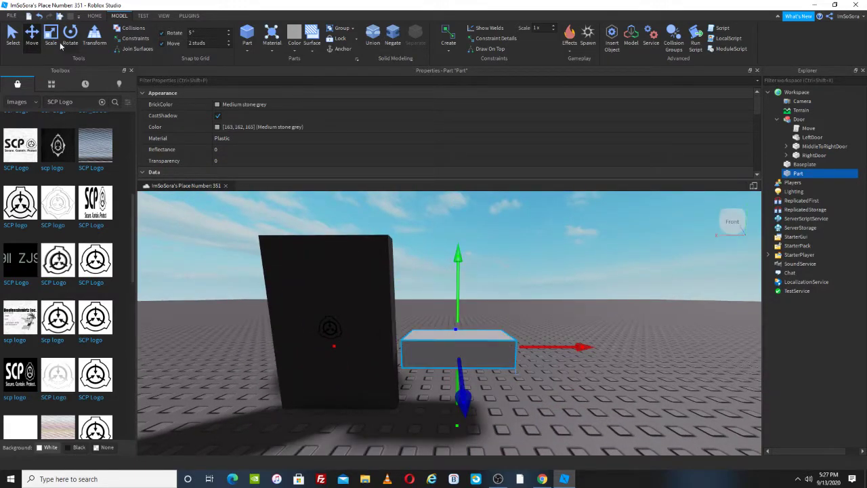
{"action": "key", "text": "ctrl+3"}
{"action": "left_click_drag", "start_coordinate": [451, 275], "coordinate": [449, 253]}
{"action": "key", "text": "a"}
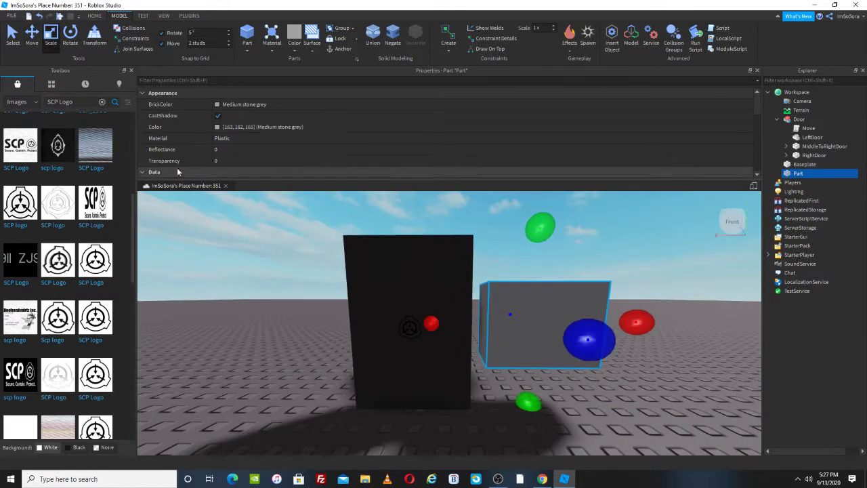
Duplicate the block and move the copy to the left side of the door
{"action": "left_click", "coordinate": [32, 35]}
{"action": "key", "text": "ctrl+d"}
{"action": "key", "text": "a"}
{"action": "left_click_drag", "start_coordinate": [639, 321], "coordinate": [441, 344]}
{"action": "key", "text": "a"}
{"action": "key", "text": "d"}
{"action": "key", "text": "a"}
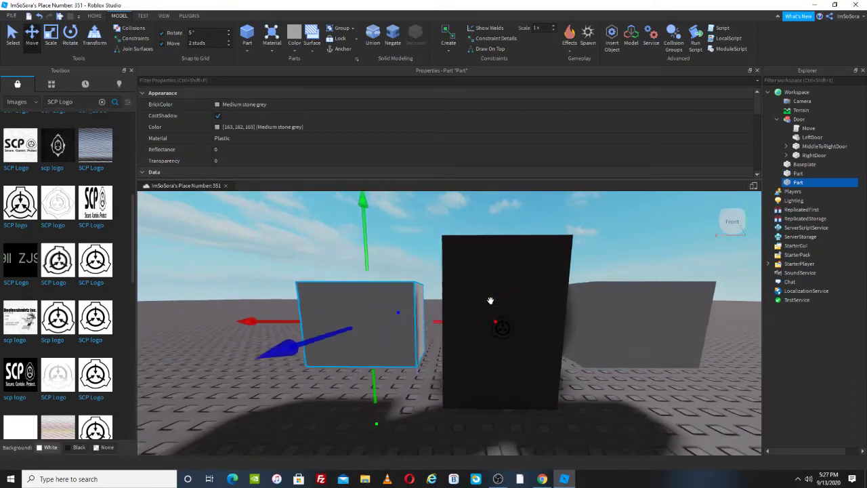
Rename the block on the left side of the door to CardR1
{"action": "left_click", "coordinate": [433, 269]}
{"action": "left_click", "coordinate": [431, 295]}
{"action": "right_click_drag", "start_coordinate": [575, 330], "coordinate": [580, 333]}
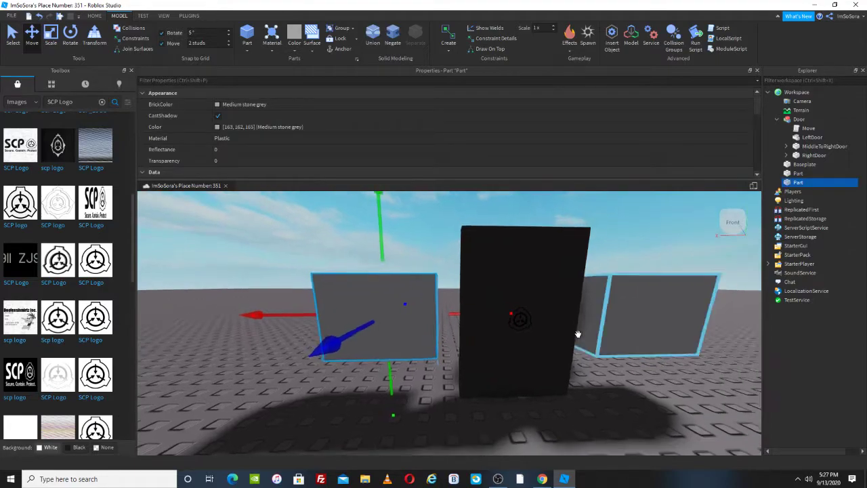
{"action": "key", "text": "d"}
{"action": "scroll", "coordinate": [271, 139], "scroll_direction": "down", "scroll_amount": 2}
{"action": "left_click", "coordinate": [252, 150]}
{"action": "type", "text": "CardR1"}
{"action": "key", "text": "Return"}
Rename the block on the right side of the door to CardR2
{"action": "left_click", "coordinate": [606, 351]}
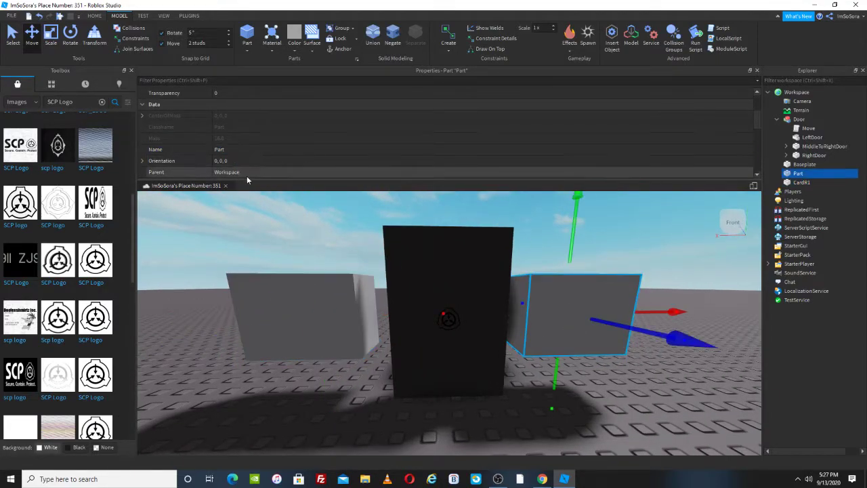
{"action": "left_click", "coordinate": [227, 150]}
{"action": "type", "text": "CardR2"}
{"action": "key", "text": "BackSpace"}
{"action": "type", "text": "R2"}
{"action": "key", "text": "Return"}
Move CardR1 and CardR2 together into the Door model
{"action": "left_click", "coordinate": [362, 289]}
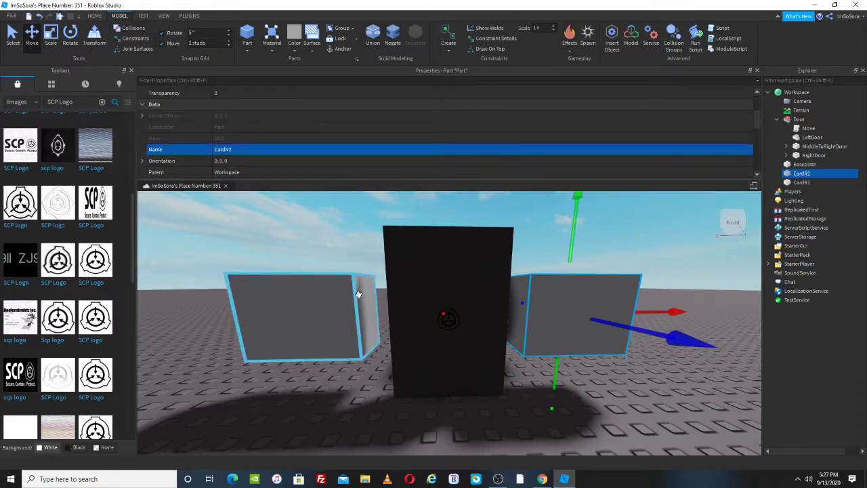
{"action": "left_click", "coordinate": [362, 290], "text": "ctrl"}
{"action": "left_click_drag", "start_coordinate": [817, 182], "coordinate": [799, 120]}
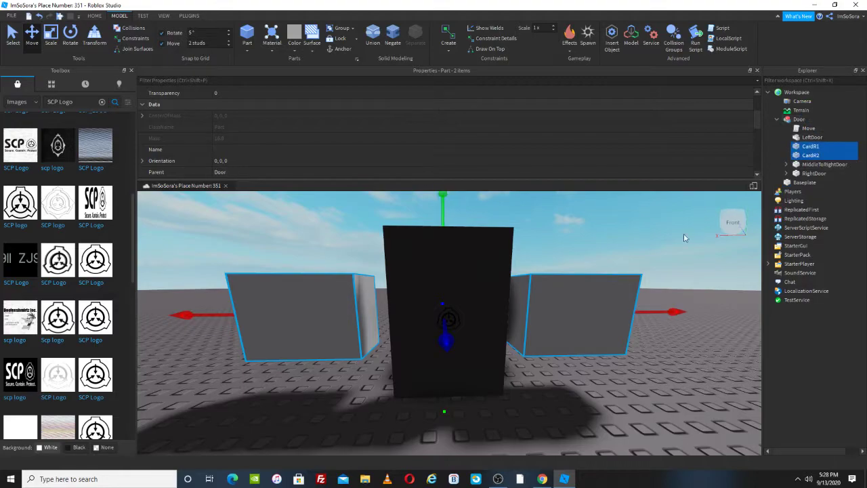
{"action": "left_click", "coordinate": [691, 234]}
Move the CardR2 block forward so it stands in front of the door's plane
{"action": "scroll", "coordinate": [618, 302], "scroll_direction": "up", "scroll_amount": 1}
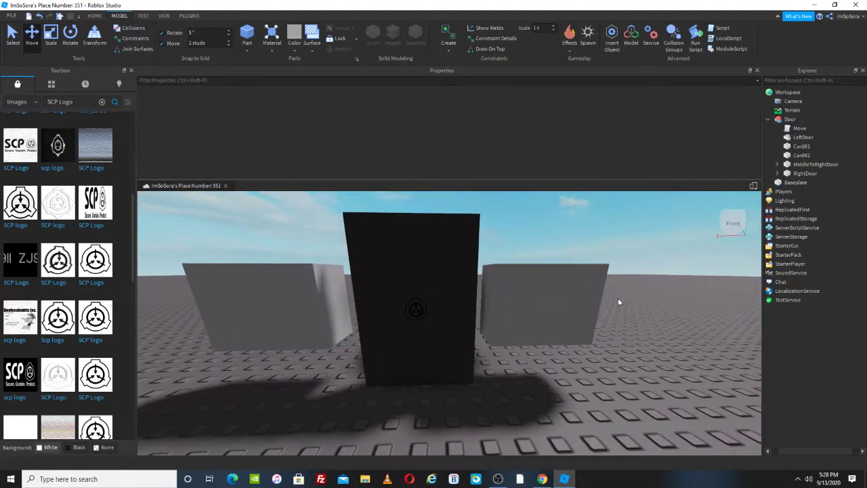
{"action": "right_click_drag", "start_coordinate": [627, 319], "coordinate": [627, 319]}
{"action": "scroll", "coordinate": [627, 319], "scroll_direction": "up", "scroll_amount": 2}
{"action": "left_click", "coordinate": [518, 300]}
{"action": "left_click", "coordinate": [495, 253]}
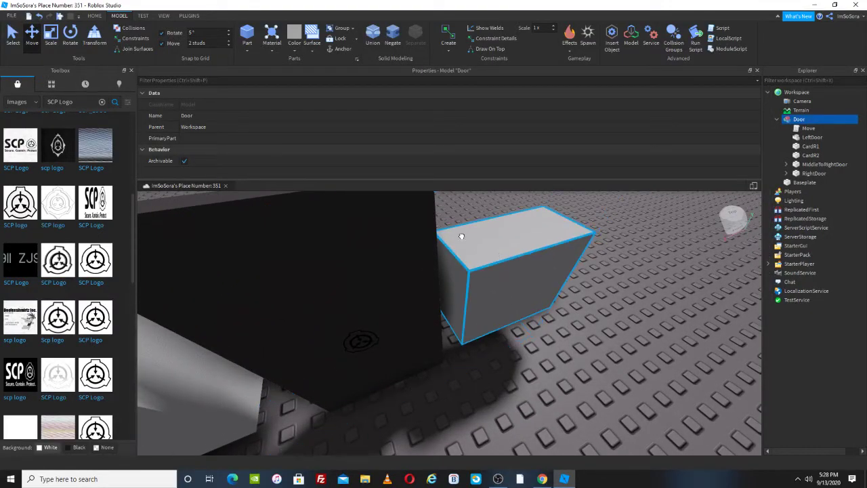
{"action": "key", "text": "ctrl+3"}
{"action": "right_click_drag", "start_coordinate": [551, 339], "coordinate": [506, 300]}
{"action": "key", "text": "ctrl+2"}
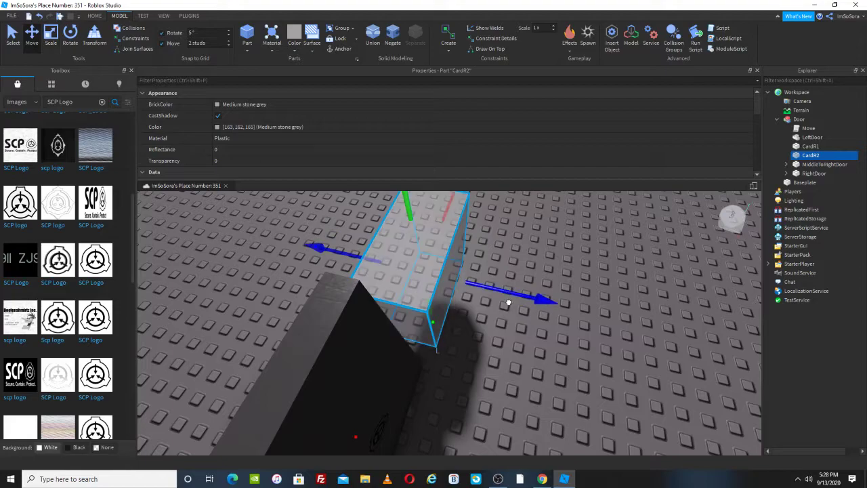
{"action": "left_click_drag", "start_coordinate": [507, 301], "coordinate": [554, 327]}
{"action": "right_click_drag", "start_coordinate": [554, 330], "coordinate": [399, 319]}
Move the CardR1 block backward so it stands behind the door's plane
{"action": "left_click", "coordinate": [392, 313]}
{"action": "left_click_drag", "start_coordinate": [314, 321], "coordinate": [350, 311]}
{"action": "right_click_drag", "start_coordinate": [350, 311], "coordinate": [399, 309]}
{"action": "left_click", "coordinate": [240, 274]}
{"action": "key", "text": "s"}
Toggle two checkbox properties on CardR1 and CardR2 together
{"action": "left_click", "coordinate": [575, 290]}
{"action": "left_click", "coordinate": [376, 281], "text": "ctrl"}
{"action": "scroll", "coordinate": [240, 148], "scroll_direction": "down", "scroll_amount": 8}
{"action": "left_click", "coordinate": [219, 128]}
{"action": "left_click", "coordinate": [219, 150]}
{"action": "left_click", "coordinate": [240, 286]}
{"action": "right_click_drag", "start_coordinate": [445, 352], "coordinate": [445, 351]}
{"action": "key", "text": "w"}
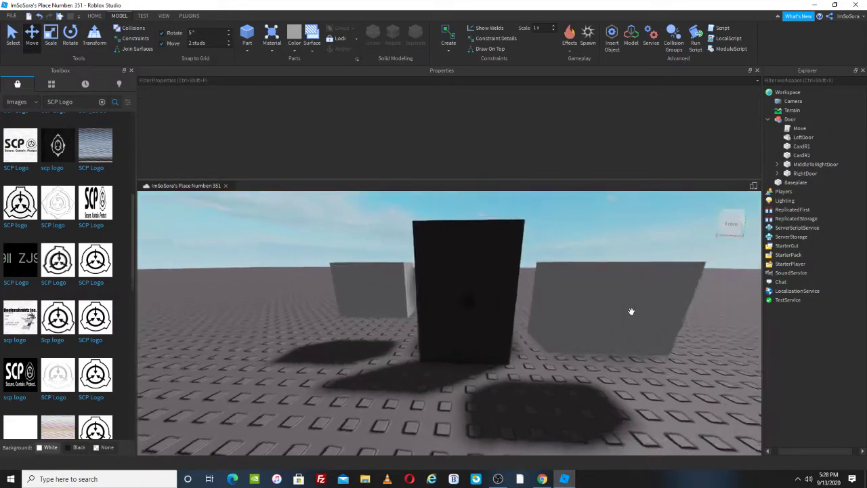
Insert a script into CardR2, clear its default code and start a function onTouch(hit)
{"action": "scroll", "coordinate": [631, 311], "scroll_direction": "down", "scroll_amount": 2}
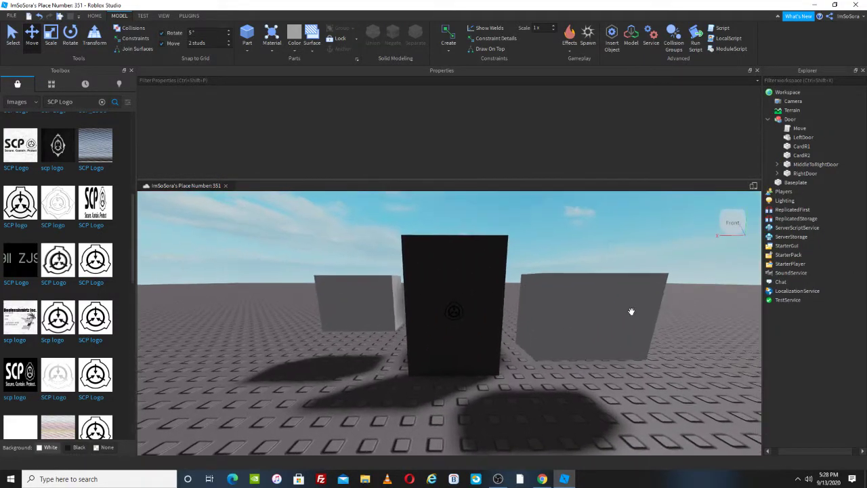
{"action": "left_click", "coordinate": [816, 155]}
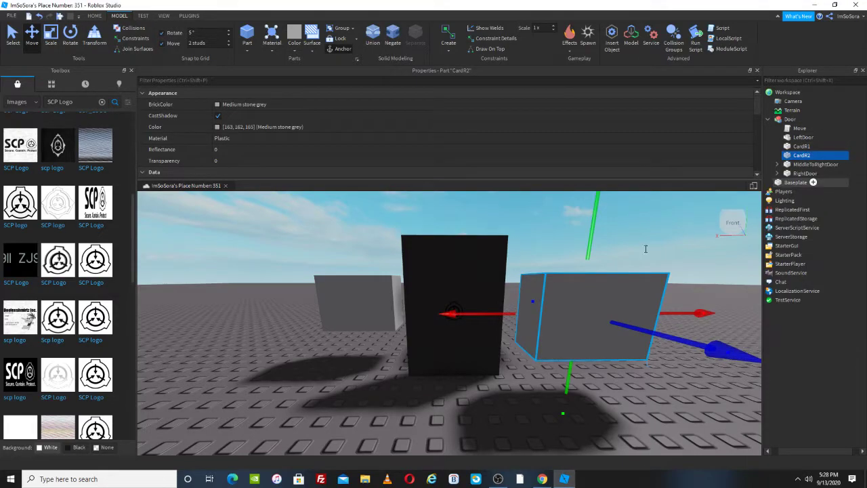
{"action": "left_click", "coordinate": [723, 28]}
{"action": "key", "text": "ctrl+a"}
{"action": "key", "text": "BackSpace"}
{"action": "type", "text": "func"}
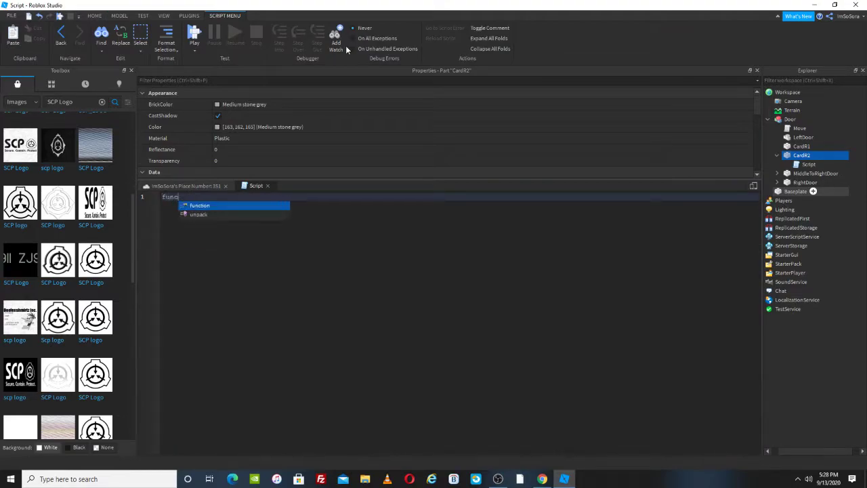
{"action": "type", "text": "tion onTouch(h"}
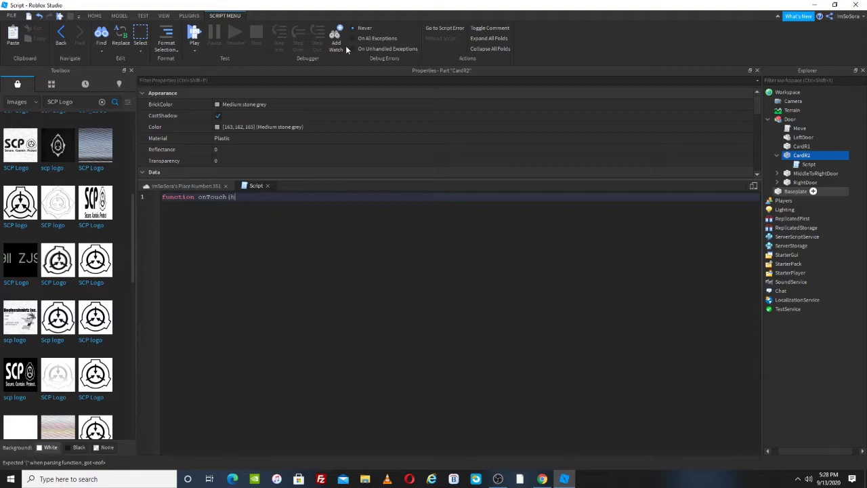
{"action": "type", "text": "it)"}
{"action": "key", "text": "Return"}
{"action": "key", "text": "Return"}
Add the condition if hit.Parent.Name == "Literally anything you put the name to" then inside the onTouch function
{"action": "type", "text": "if"}
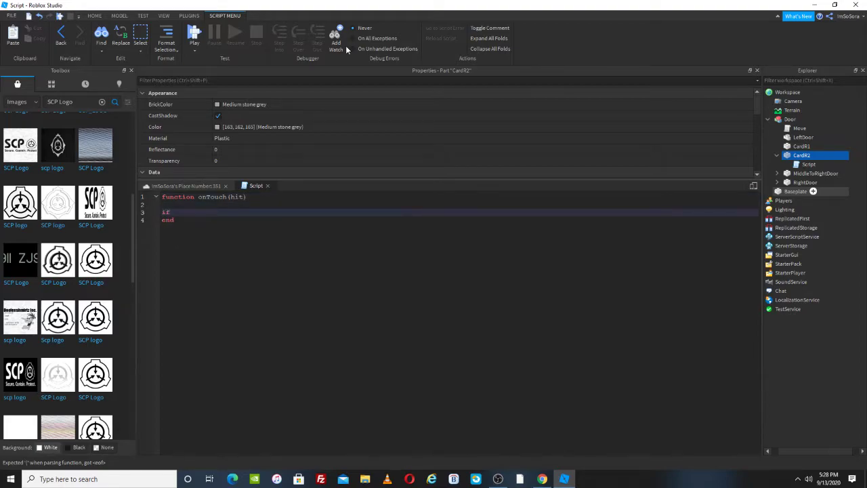
{"action": "type", "text": " hit.Parent."}
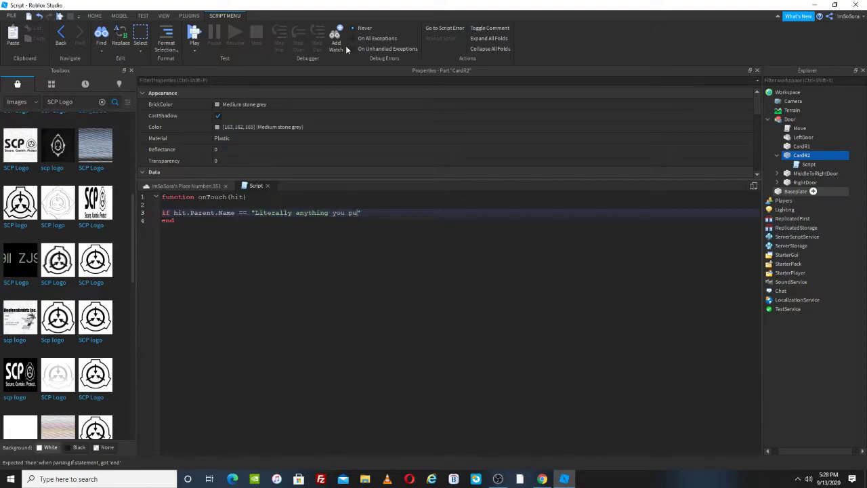
{"action": "type", "text": "name to"}
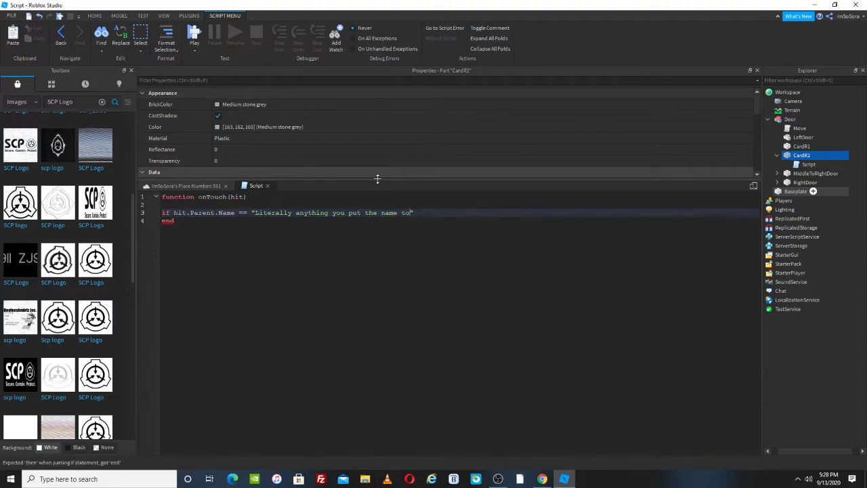
{"action": "left_click_drag", "start_coordinate": [410, 213], "coordinate": [276, 213]}
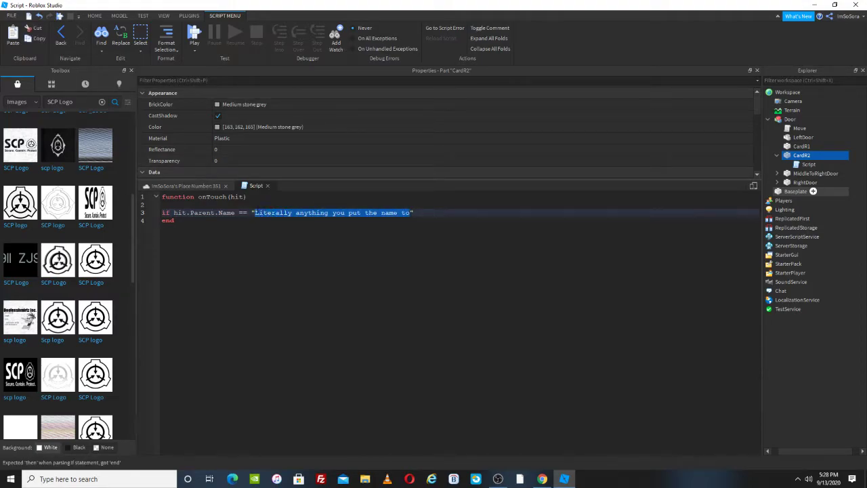
{"action": "left_click", "coordinate": [425, 212]}
{"action": "type", "text": "then"}
{"action": "key", "text": "Return"}
Inside the if block, add the line script.Parent.Parent.Move.Disabled = false
{"action": "type", "text": "script.Parent."}
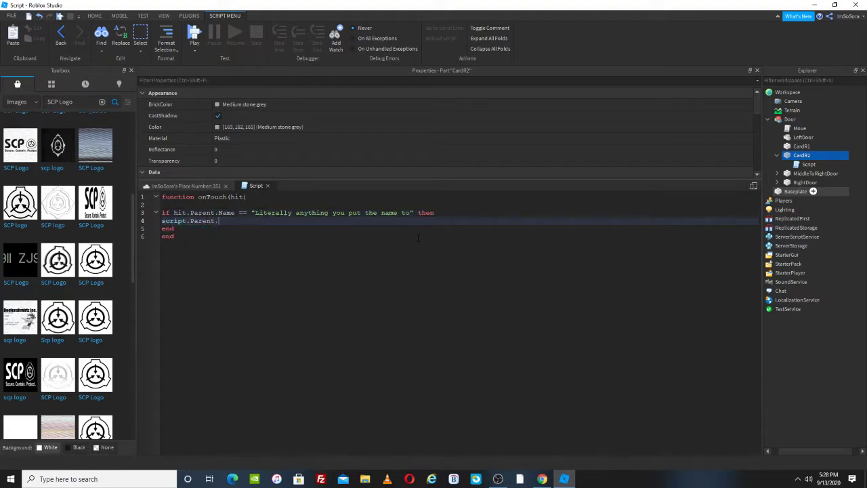
{"action": "type", "text": "Parent.M"}
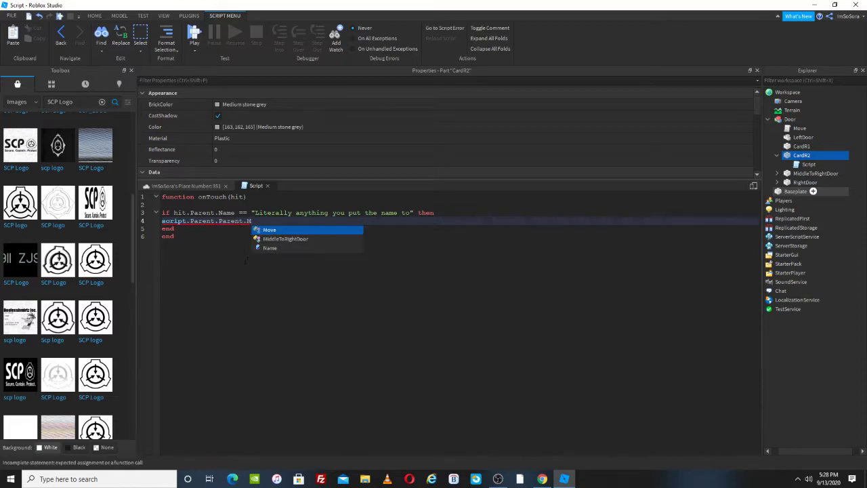
{"action": "type", "text": "ove.D"}
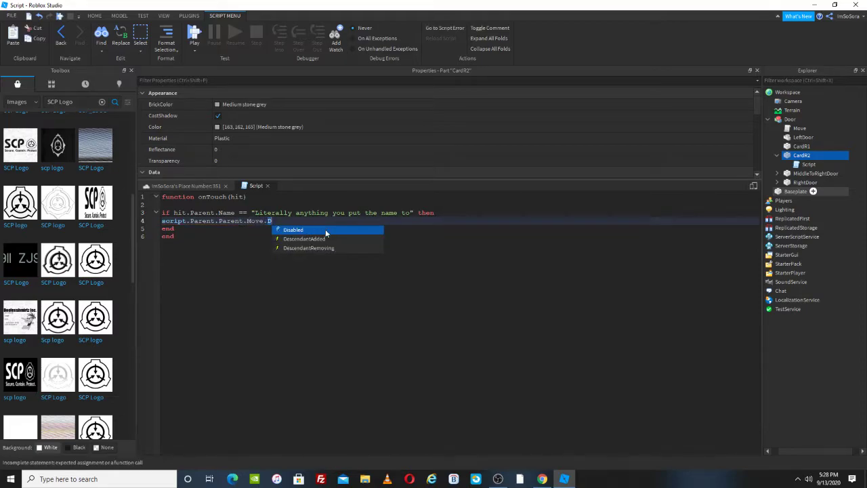
{"action": "left_click", "coordinate": [326, 229]}
{"action": "type", "text": "= false"}
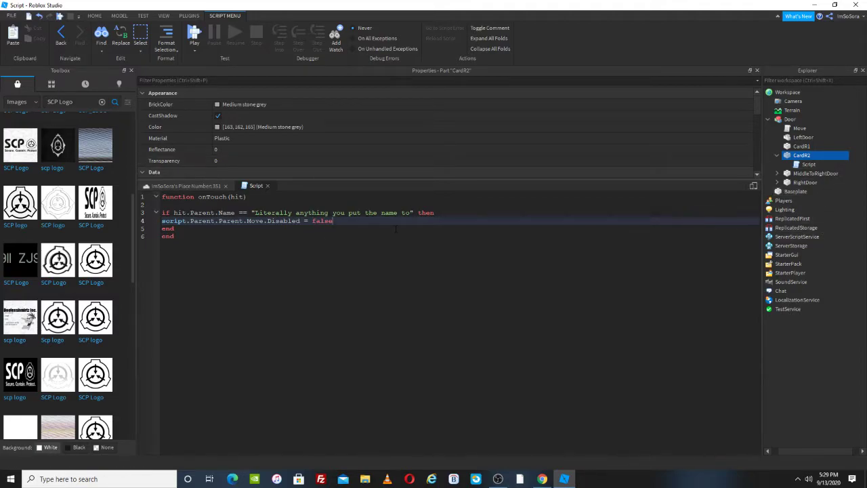
Add the line script.Disabled = true below the line that enables the Move script
{"action": "key", "text": "Return"}
{"action": "type", "text": "sc"}
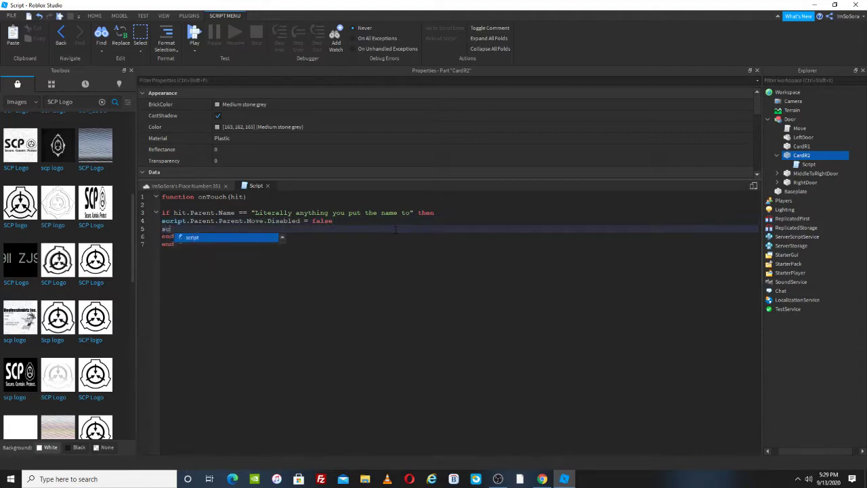
{"action": "type", "text": "ript.D"}
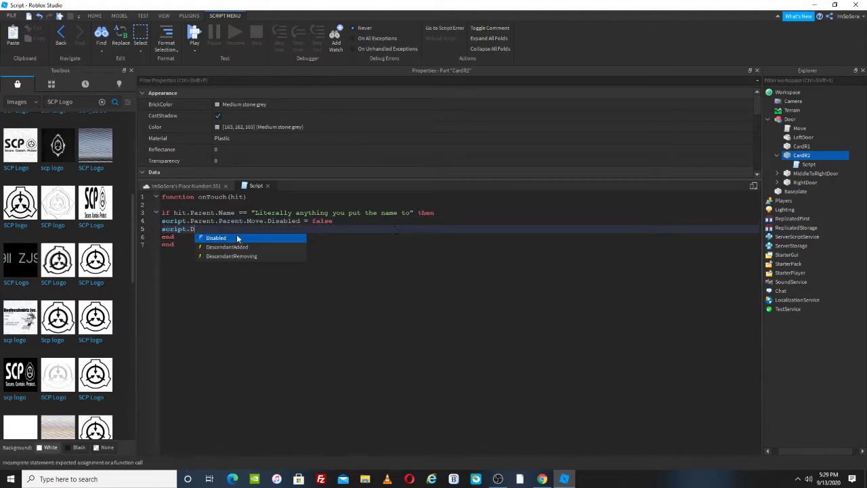
{"action": "key", "text": "Tab"}
{"action": "type", "text": "= true"}
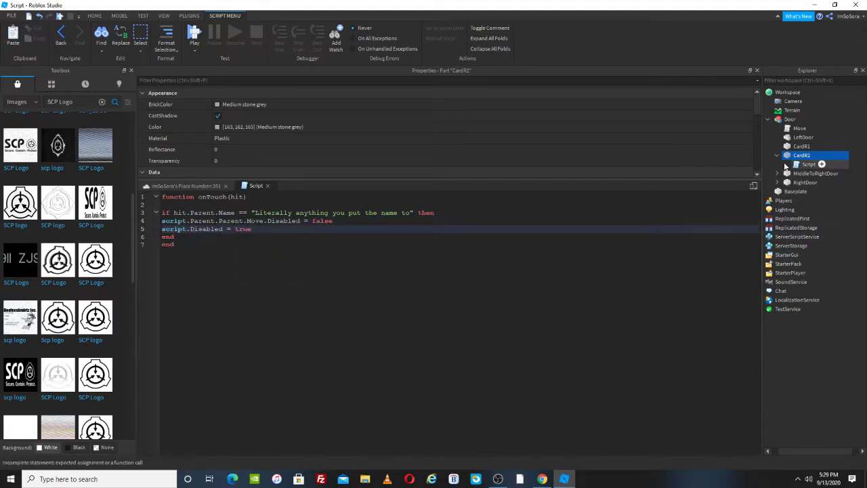
Duplicate CardR2's script and place the copy inside CardR1
{"action": "left_click", "coordinate": [793, 164]}
{"action": "key", "text": "ctrl+d"}
{"action": "left_click_drag", "start_coordinate": [806, 178], "coordinate": [806, 146]}
In CardR2's script, add script.Parent.Parent.CardR1.Script.Disabled = true as the last line of the if block
{"action": "left_click", "coordinate": [320, 241]}
{"action": "left_click", "coordinate": [319, 236]}
{"action": "left_click", "coordinate": [313, 229]}
{"action": "key", "text": "Return"}
{"action": "type", "text": "script.Parent.Parent."}
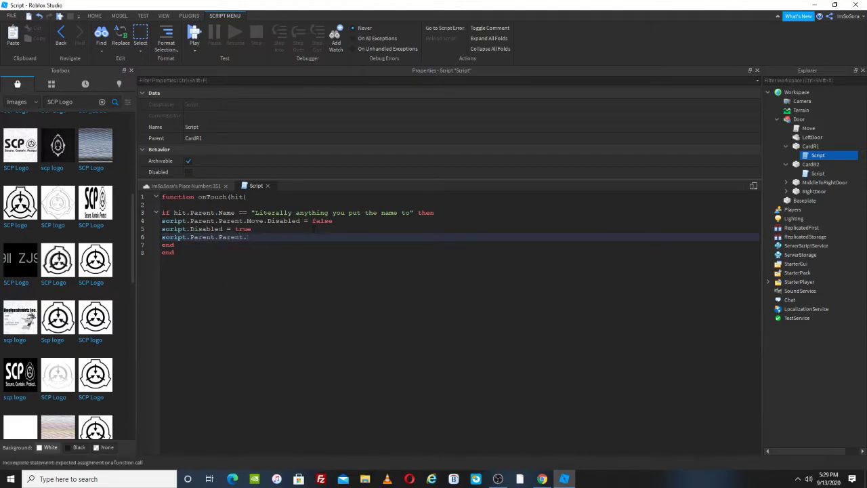
{"action": "type", "text": "C"}
{"action": "left_click", "coordinate": [287, 248]}
{"action": "type", "text": ".Script.D"}
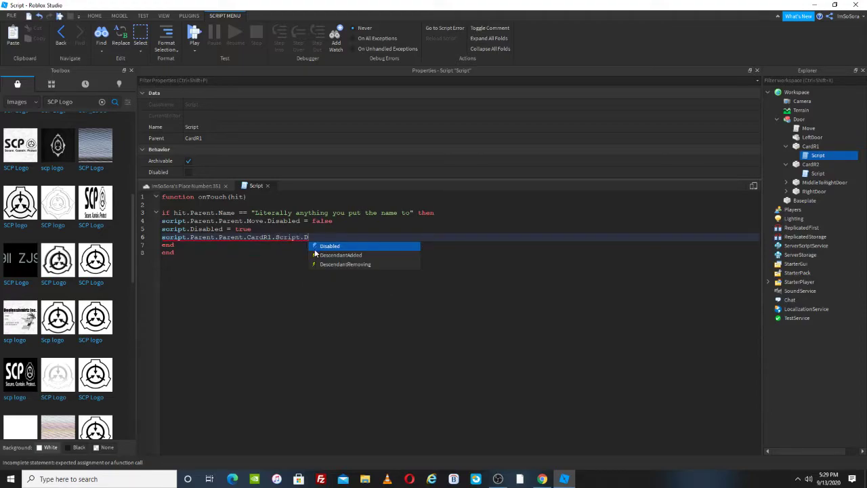
{"action": "left_click", "coordinate": [315, 250]}
{"action": "type", "text": "= true"}
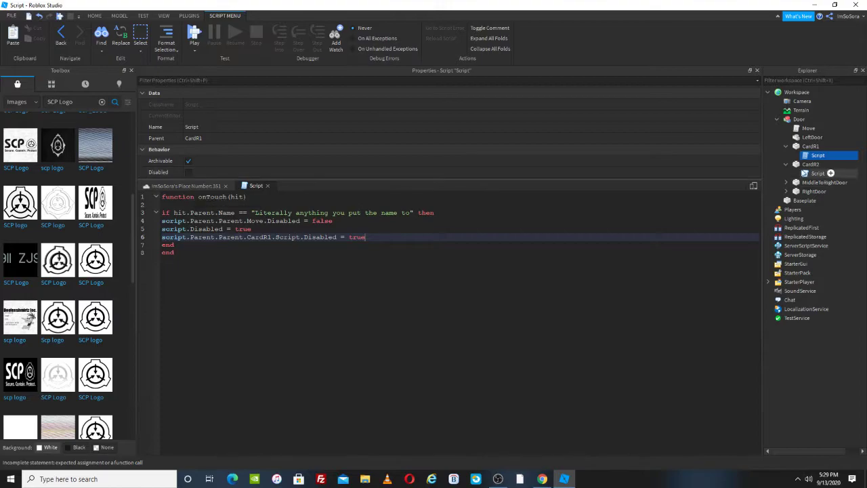
Check that the edited script belongs to CardR2, and open CardR1's script for editing
{"action": "left_click", "coordinate": [802, 168]}
{"action": "left_click", "coordinate": [190, 185]}
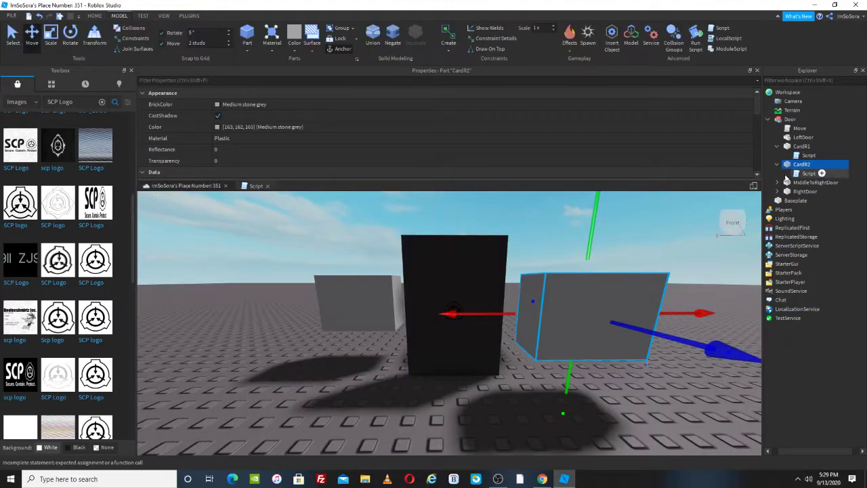
{"action": "double_click", "coordinate": [786, 175]}
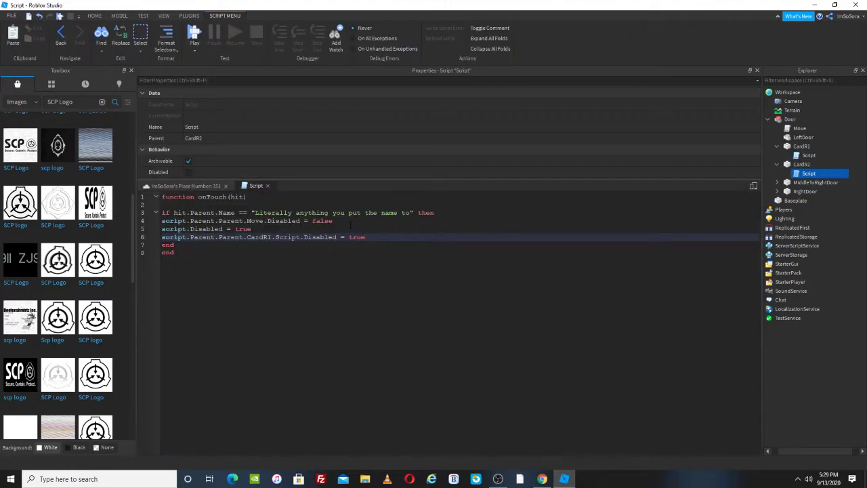
{"action": "double_click", "coordinate": [809, 155]}
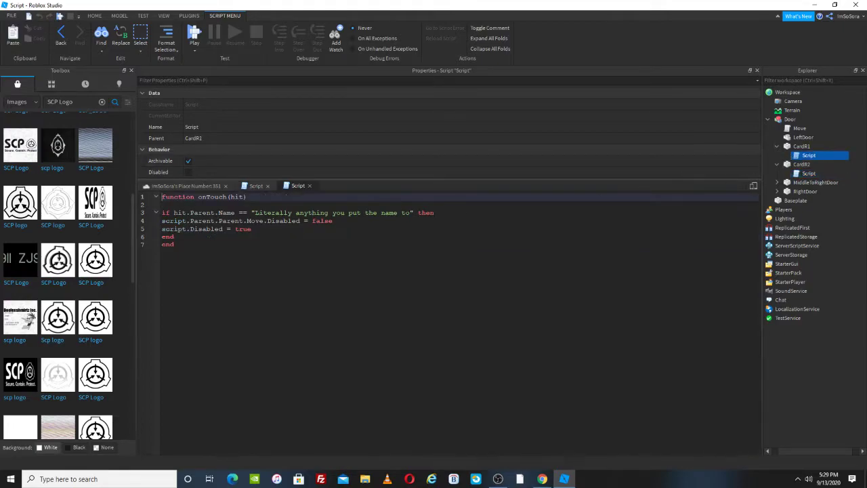
In CardR1's script, add script.Parent.Parent.CardR2.Script.Disabled = true after the script.Disabled line
{"action": "left_click", "coordinate": [373, 235]}
{"action": "left_click", "coordinate": [361, 232]}
{"action": "key", "text": "Return"}
{"action": "type", "text": "script.Parent.Parent.C"}
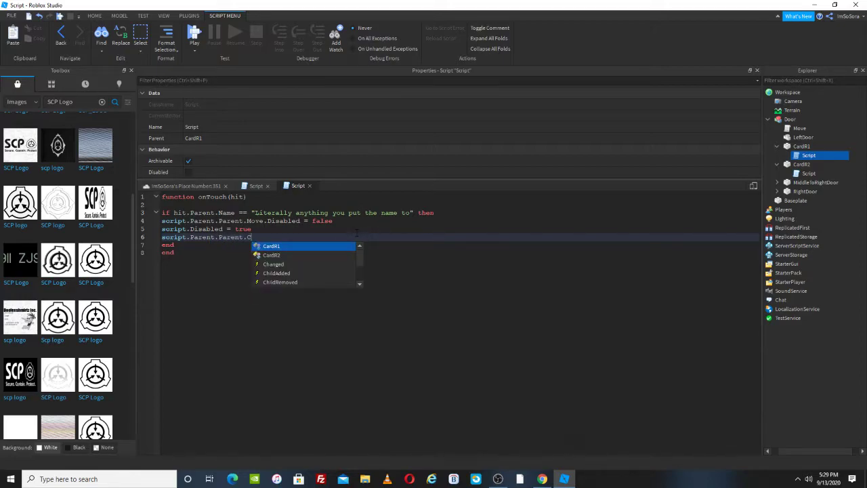
{"action": "left_click", "coordinate": [296, 254]}
{"action": "type", "text": ".CardR2.S"}
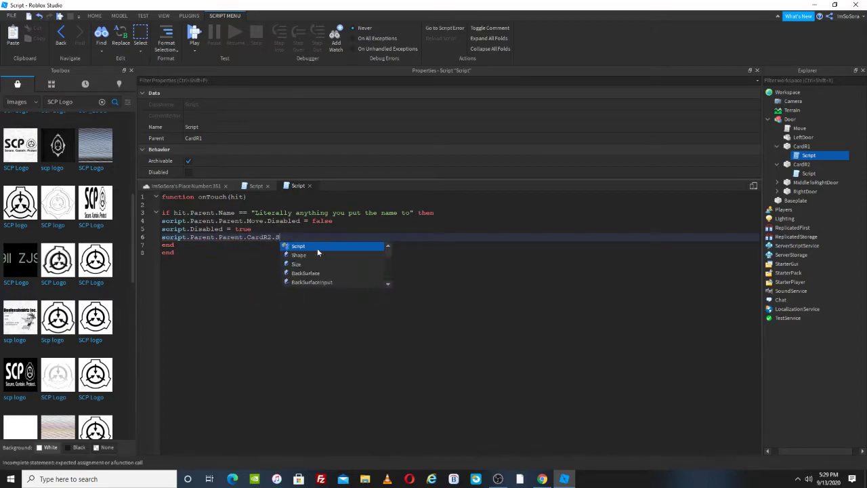
{"action": "left_click", "coordinate": [316, 247]}
{"action": "type", "text": ".D"}
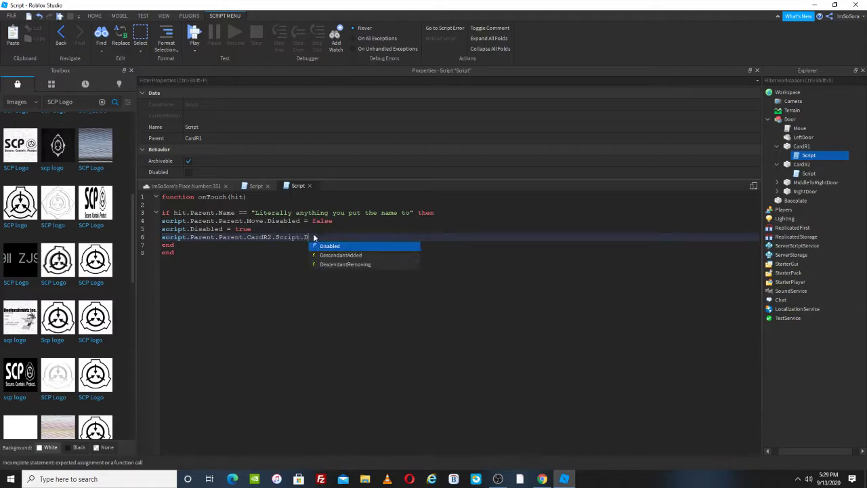
{"action": "left_click", "coordinate": [335, 248]}
{"action": "type", "text": "= true"}
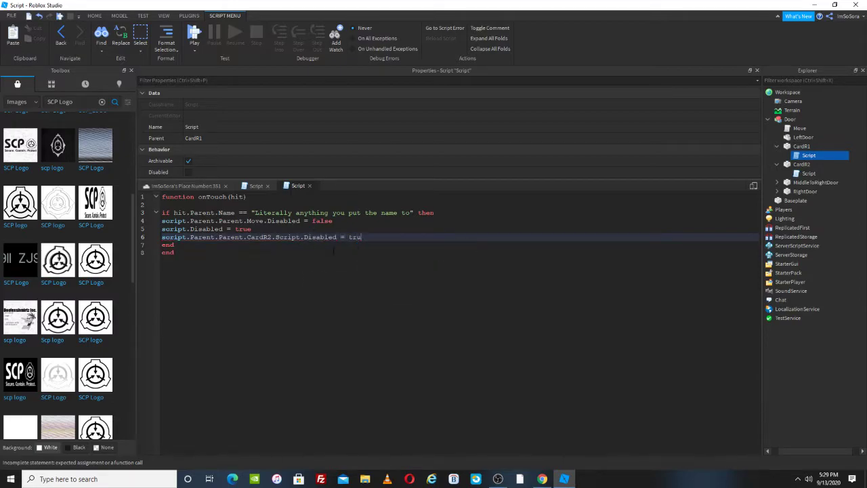
Add script.Parent.Touched:Connect(onTouch) below the function in CardR1's script and close that script
{"action": "left_click", "coordinate": [302, 330]}
{"action": "key", "text": "Return"}
{"action": "key", "text": "Return"}
{"action": "type", "text": "script.Parent.T"}
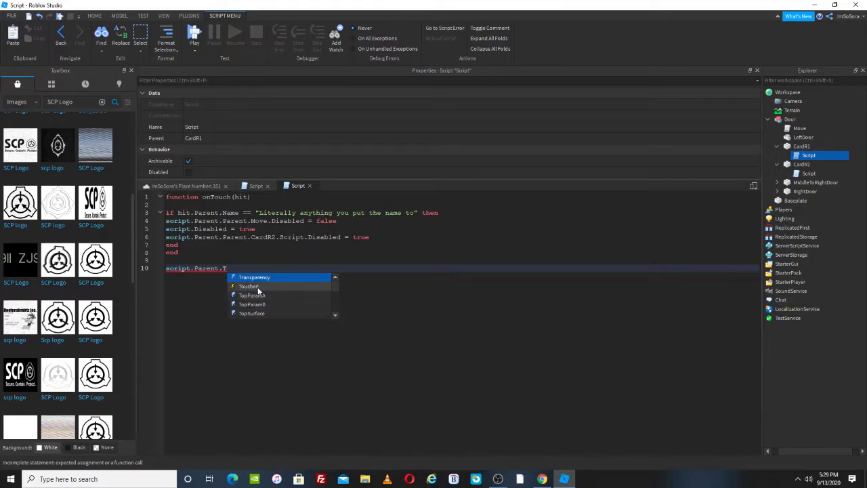
{"action": "left_click", "coordinate": [258, 289]}
{"action": "type", "text": ":"}
{"action": "left_click", "coordinate": [290, 279]}
{"action": "type", "text": "(o"}
{"action": "left_click", "coordinate": [334, 277]}
{"action": "left_click", "coordinate": [309, 186]}
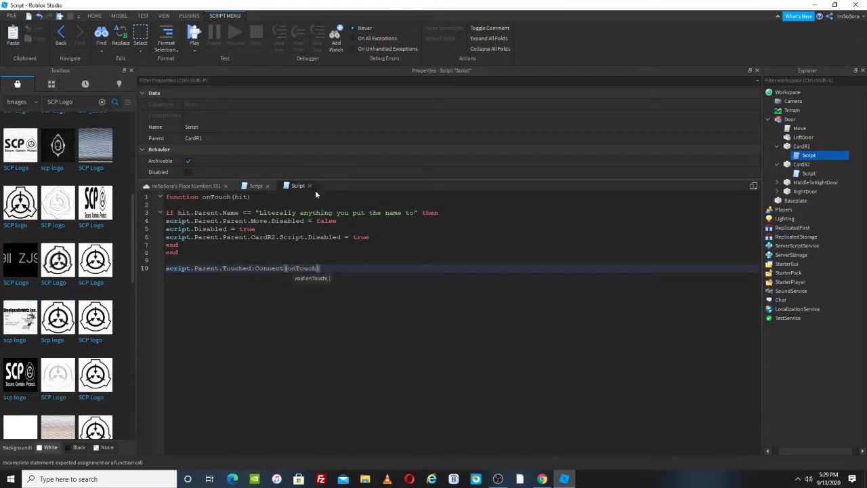
Add script.Parent.Touched:Connect(onTouch) at the end of CardR2's script and close that script
{"action": "type", "text": "script.Pa"}
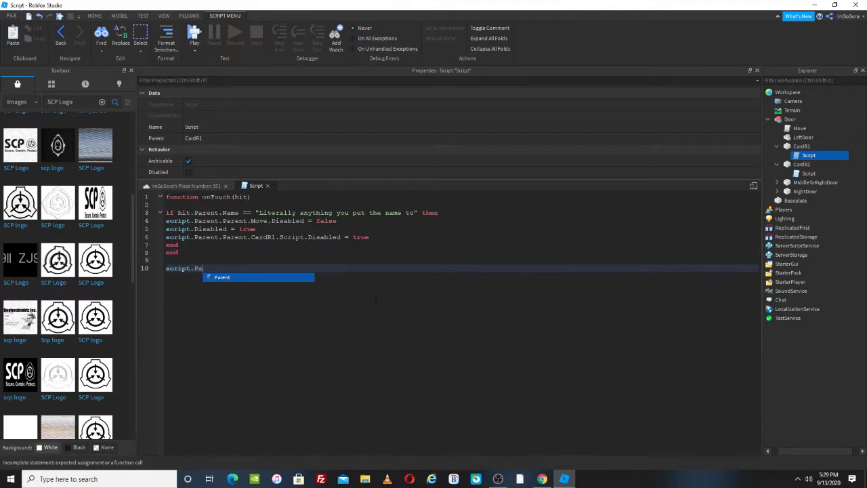
{"action": "type", "text": "rent.T"}
{"action": "left_click", "coordinate": [274, 285]}
{"action": "type", "text": ":"}
{"action": "left_click", "coordinate": [312, 277]}
{"action": "type", "text": "(onTouch"}
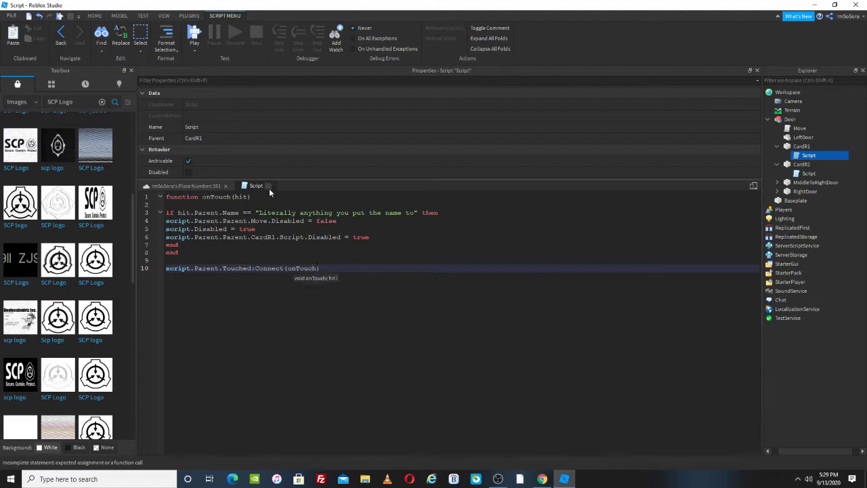
{"action": "left_click", "coordinate": [268, 186]}
Insert a new block part on the baseplate near the door and rename it Handle
{"action": "right_click_drag", "start_coordinate": [304, 211], "coordinate": [536, 353]}
{"action": "left_click", "coordinate": [535, 353]}
{"action": "left_click", "coordinate": [94, 15]}
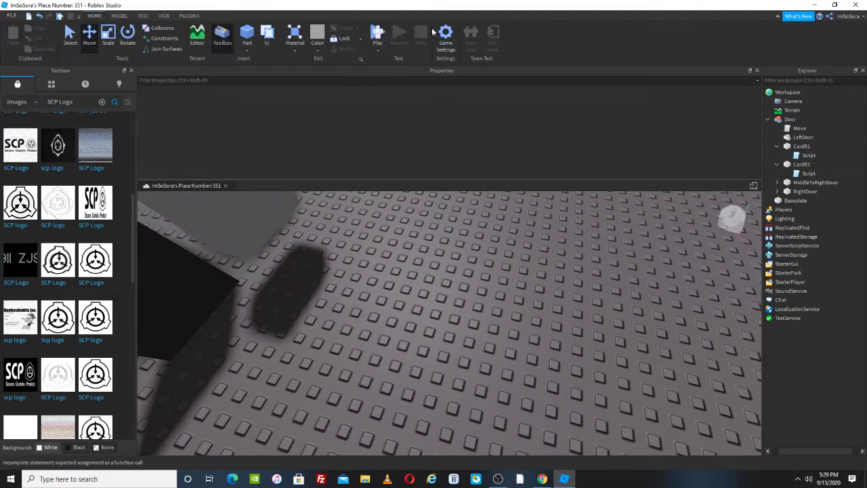
{"action": "left_click", "coordinate": [248, 35]}
{"action": "scroll", "coordinate": [298, 135], "scroll_direction": "down", "scroll_amount": 4}
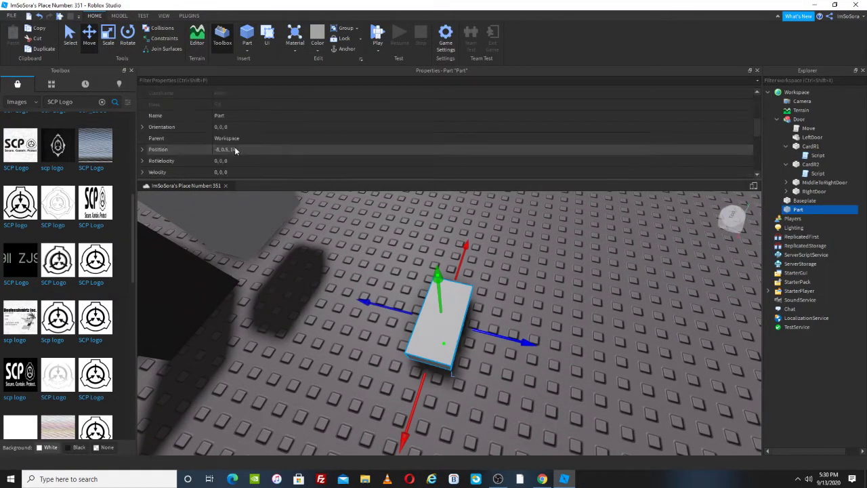
{"action": "left_click", "coordinate": [274, 118]}
{"action": "type", "text": "Handle"}
{"action": "key", "text": "Return"}
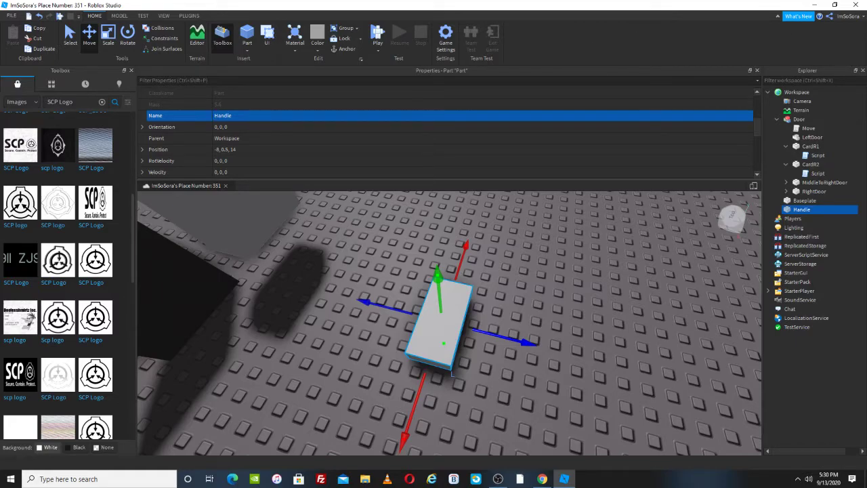
Insert a Tool into Workspace and move the Handle part into it
{"action": "left_click", "coordinate": [798, 92]}
{"action": "left_click", "coordinate": [817, 92]}
{"action": "left_click", "coordinate": [797, 172]}
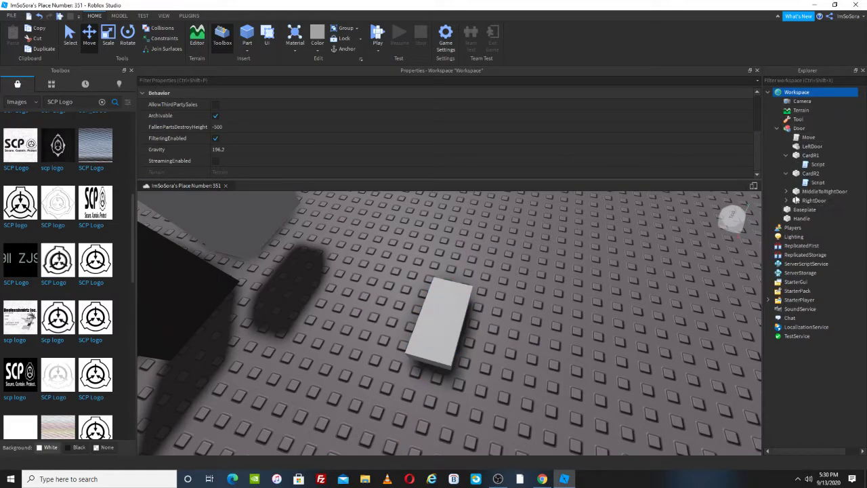
{"action": "left_click", "coordinate": [801, 218]}
{"action": "left_click_drag", "start_coordinate": [802, 218], "coordinate": [804, 121]}
Rename the Tool to "Literally anything you put the name to" and toggle one of its checkbox properties
{"action": "left_click", "coordinate": [802, 120]}
{"action": "left_click", "coordinate": [288, 137]}
{"action": "left_click", "coordinate": [278, 126]}
{"action": "type", "text": "Literally anything you put the name to"}
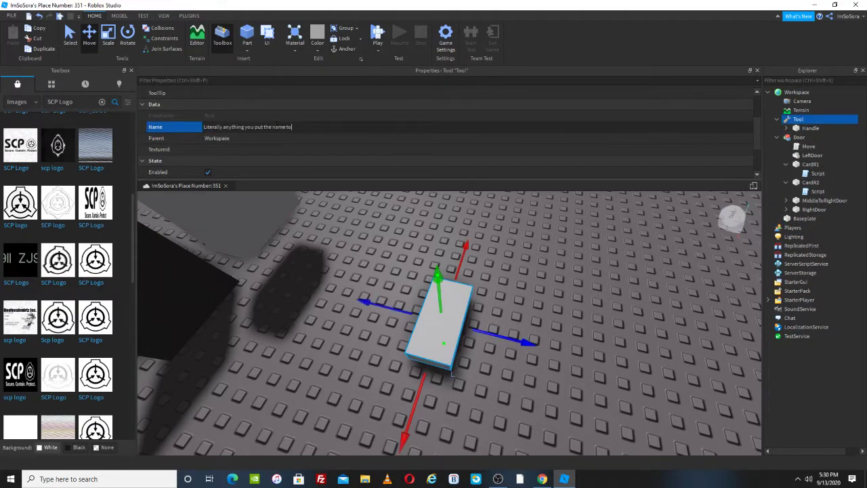
{"action": "key", "text": "Return"}
{"action": "scroll", "coordinate": [275, 132], "scroll_direction": "down", "scroll_amount": 2}
{"action": "left_click", "coordinate": [209, 149]}
Move the renamed tool from Workspace into StarterPack
{"action": "left_click", "coordinate": [662, 258]}
{"action": "scroll", "coordinate": [661, 258], "scroll_direction": "up", "scroll_amount": 3}
{"action": "left_click_drag", "start_coordinate": [813, 120], "coordinate": [820, 294]}
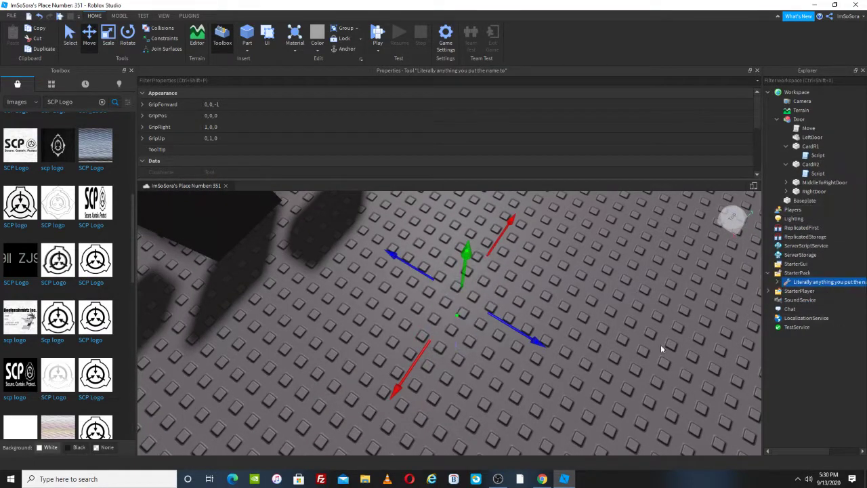
{"action": "left_click", "coordinate": [662, 348]}
{"action": "right_click_drag", "start_coordinate": [662, 348], "coordinate": [656, 346]}
{"action": "left_click", "coordinate": [71, 35]}
{"action": "right_click_drag", "start_coordinate": [596, 373], "coordinate": [597, 368]}
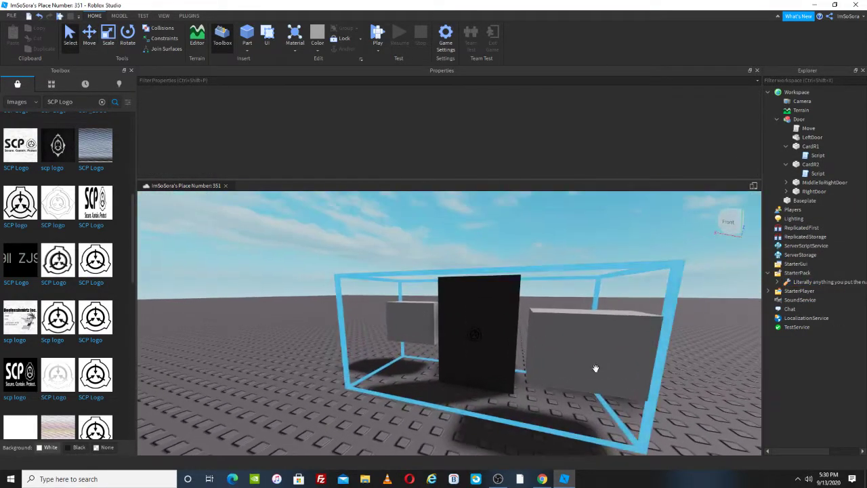
{"action": "left_click", "coordinate": [597, 369], "text": "alt"}
{"action": "right_click_drag", "start_coordinate": [681, 335], "coordinate": [681, 342]}
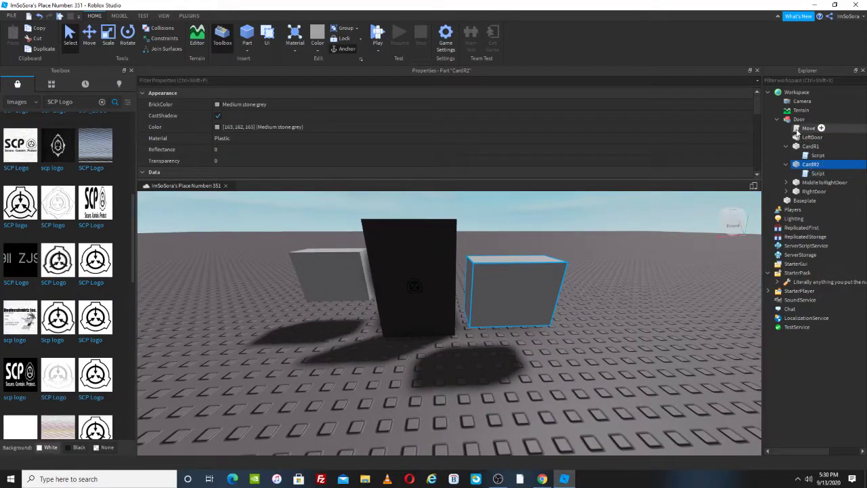
Open the Move script in the Door model and delete the wait() line above tween:Play()
{"action": "double_click", "coordinate": [809, 128]}
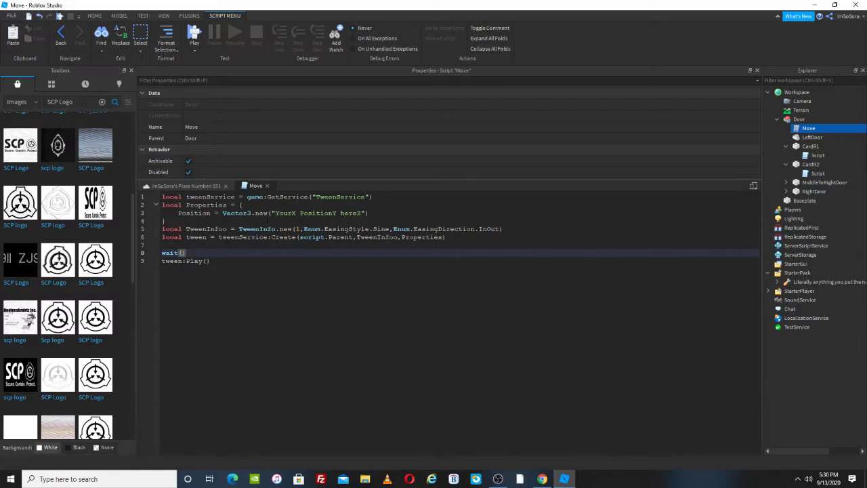
{"action": "key", "text": "BackSpace"}
{"action": "key", "text": "BackSpace"}
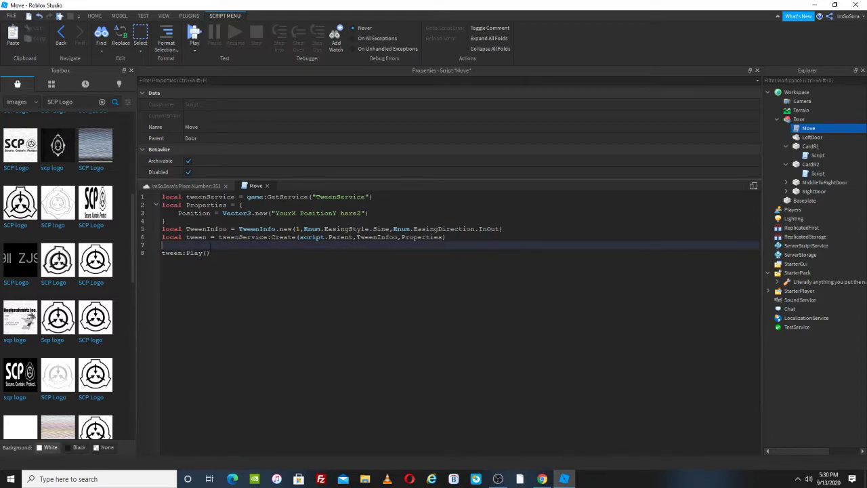
Add the line script.Disabled = true directly below tween:Play() in the Move script
{"action": "key", "text": "Down"}
{"action": "key", "text": "End"}
{"action": "key", "text": "Return"}
{"action": "type", "text": "script.D"}
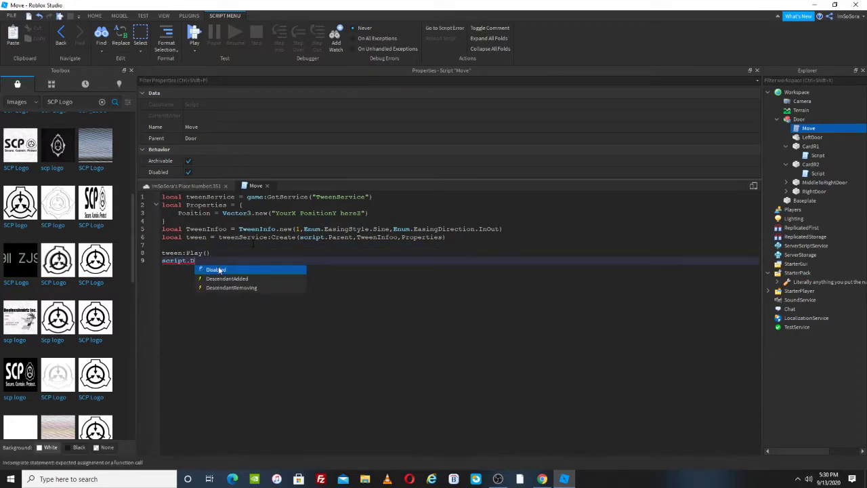
{"action": "left_click", "coordinate": [221, 269]}
{"action": "type", "text": "= true"}
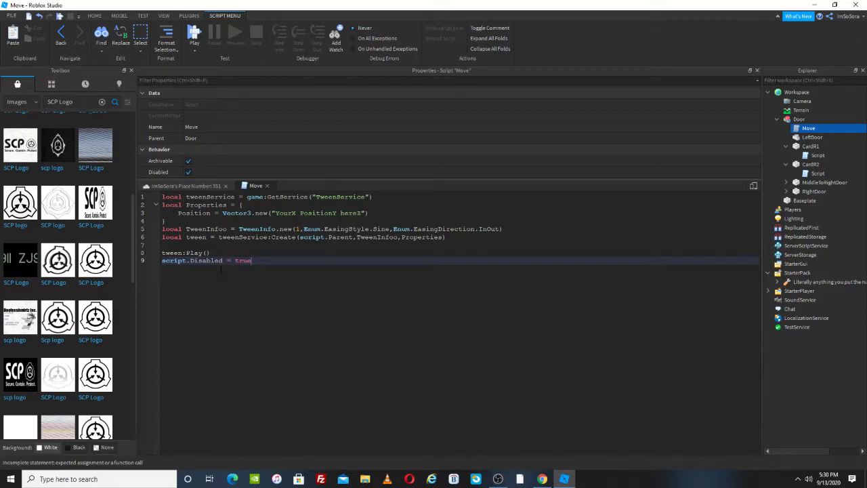
{"action": "left_click", "coordinate": [248, 252]}
{"action": "key", "text": "Return"}
{"action": "type", "text": "wait("}
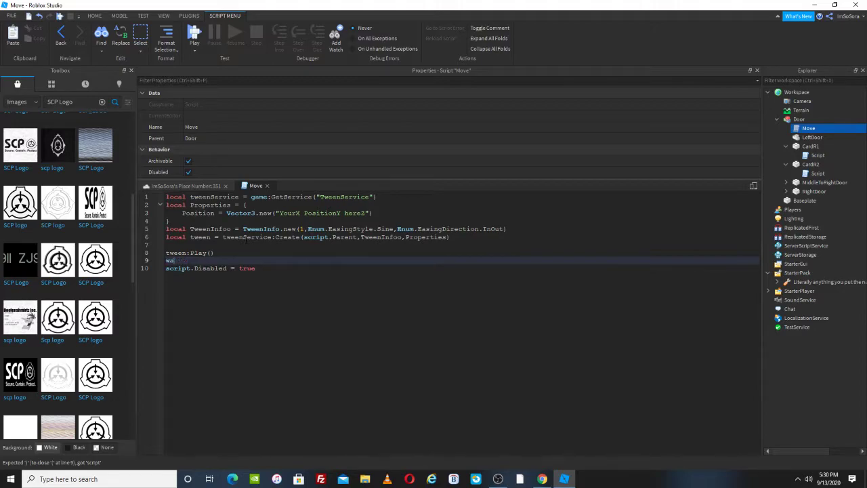
{"action": "key", "text": "BackSpace"}
{"action": "key", "text": "BackSpace"}
{"action": "key", "text": "BackSpace"}
{"action": "key", "text": "BackSpace"}
{"action": "key", "text": "BackSpace"}
{"action": "key", "text": "BackSpace"}
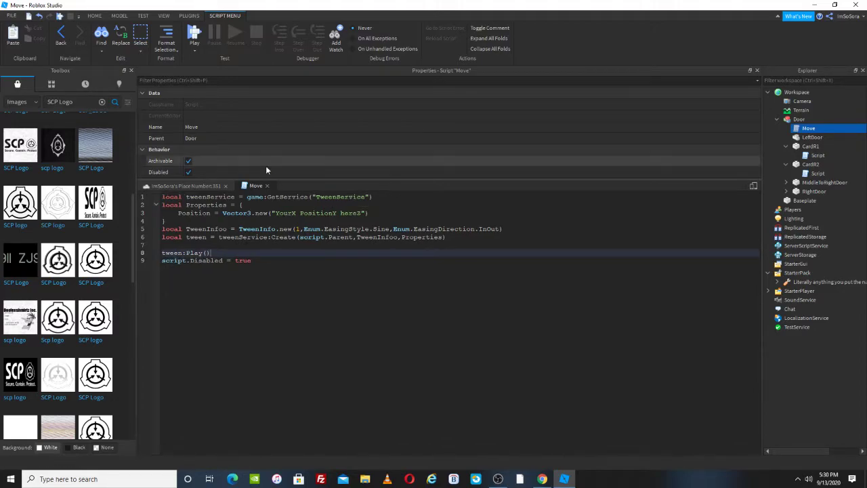
Add a wait(1) line below script.Disabled = true
{"action": "left_click", "coordinate": [315, 278]}
{"action": "key", "text": "Return"}
{"action": "type", "text": "wait(1)"}
{"action": "key", "text": "Return"}
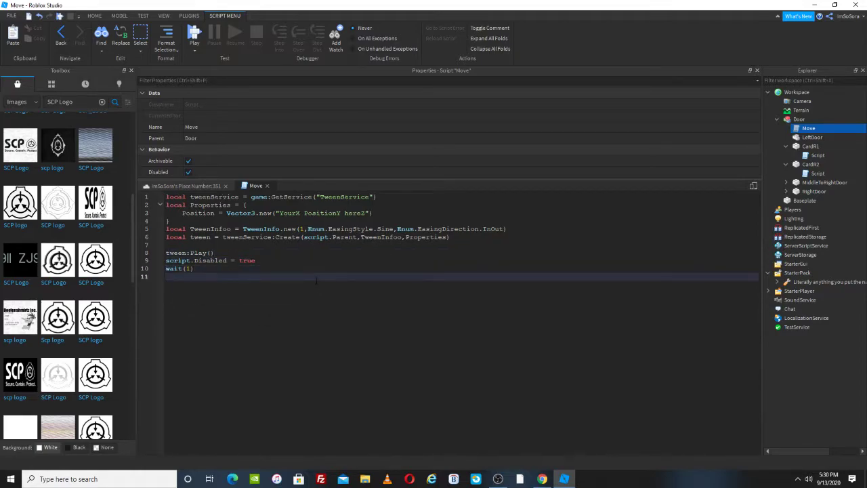
Start two lines below wait(1), one referencing script.Parent.CardR1 and the other script.Parent.CardR2
{"action": "type", "text": "script."}
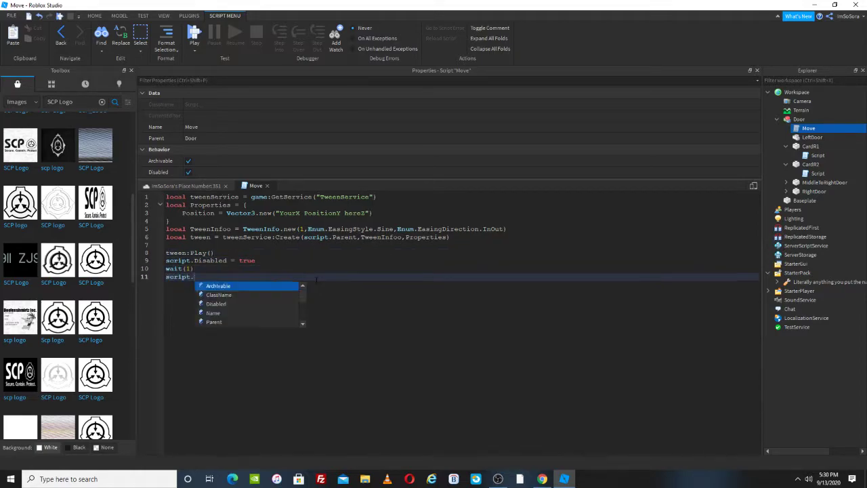
{"action": "type", "text": "Parent."}
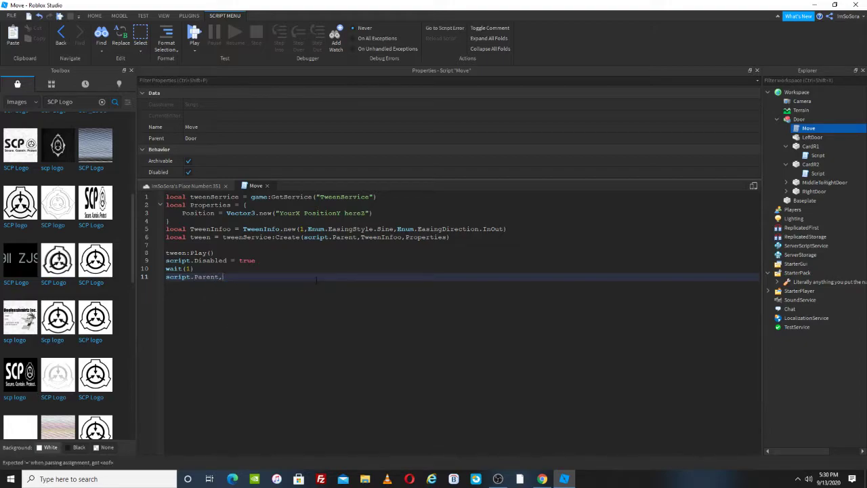
{"action": "type", "text": "CardR"}
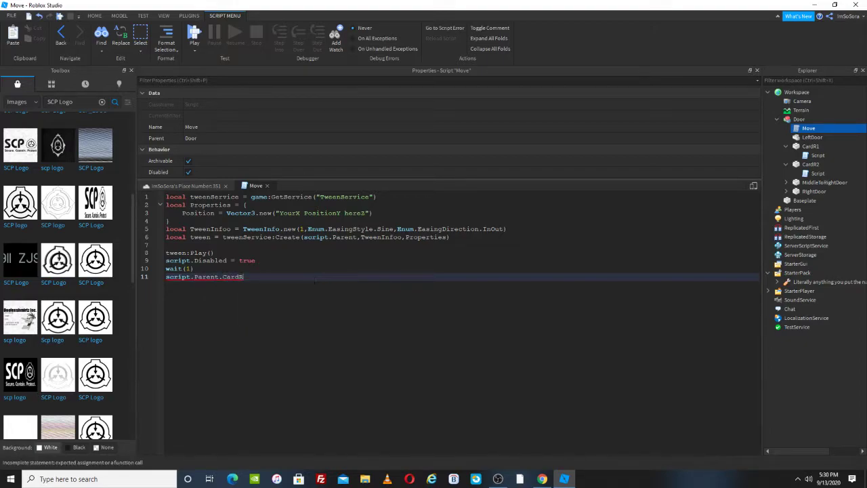
{"action": "key", "text": "shift+Home"}
{"action": "key", "text": "ctrl+c"}
{"action": "key", "text": "End"}
{"action": "key", "text": "Return"}
{"action": "key", "text": "ctrl+v"}
{"action": "type", "text": "2."}
{"action": "key", "text": "BackSpace"}
{"action": "key", "text": "Up"}
{"action": "type", "text": "1."}
{"action": "key", "text": "Escape"}
{"action": "key", "text": "Down"}
Complete the CardR1 and CardR2 lines so that each sets its Script.Disabled = false
{"action": "type", "text": ".S"}
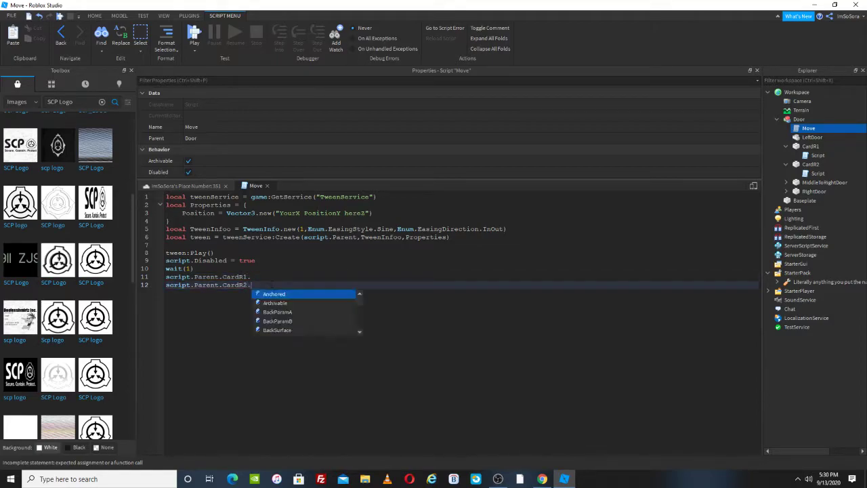
{"action": "left_click", "coordinate": [281, 297]}
{"action": "type", "text": ".D"}
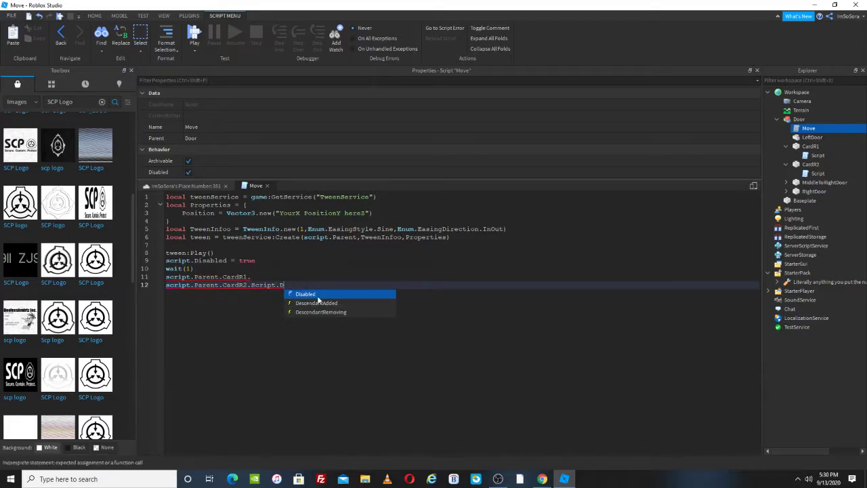
{"action": "left_click", "coordinate": [318, 297]}
{"action": "type", "text": "= false"}
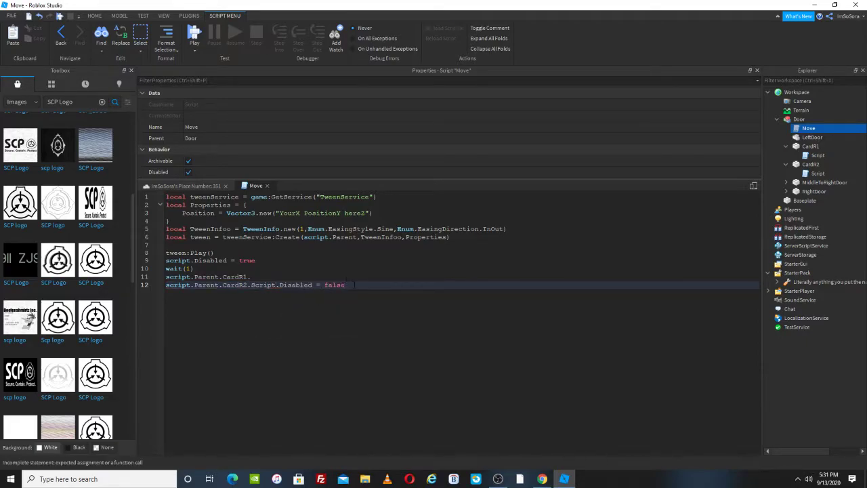
{"action": "left_click_drag", "start_coordinate": [249, 284], "coordinate": [345, 284]}
{"action": "left_click", "coordinate": [266, 279]}
{"action": "key", "text": "ctrl+v"}
{"action": "left_click", "coordinate": [439, 311]}
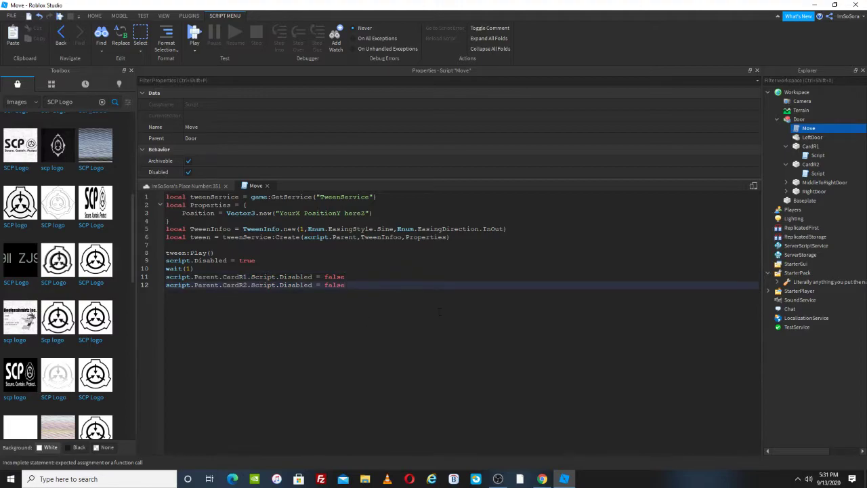
Close the Move script's editor and rename the script Open
{"action": "left_click", "coordinate": [267, 186]}
{"action": "left_click", "coordinate": [366, 126]}
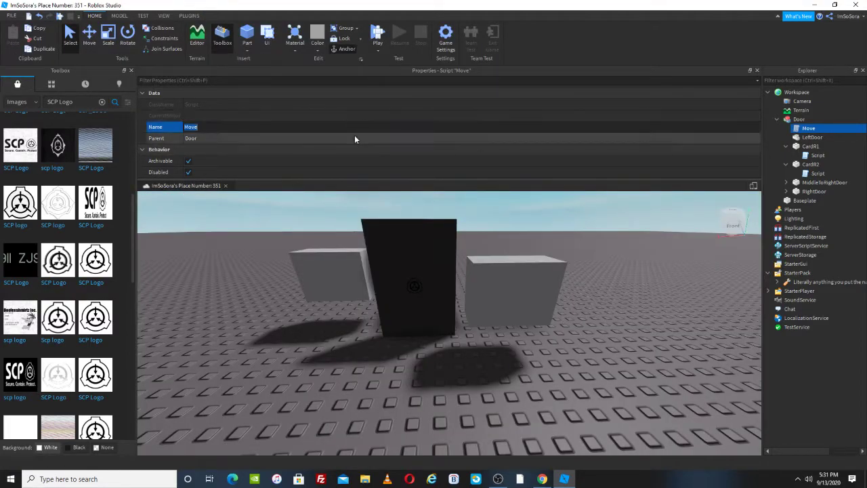
{"action": "type", "text": "Open"}
{"action": "key", "text": "Return"}
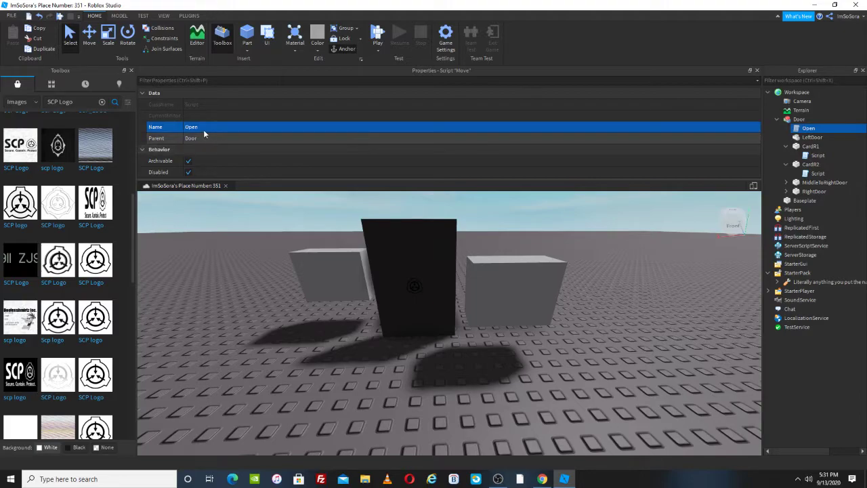
Duplicate the Open script inside the Door model and rename the copy Close
{"action": "key", "text": "ctrl+d"}
{"action": "left_click", "coordinate": [212, 127]}
{"action": "type", "text": "Close"}
{"action": "key", "text": "Return"}
{"action": "scroll", "coordinate": [292, 41], "scroll_direction": "down", "scroll_amount": 1}
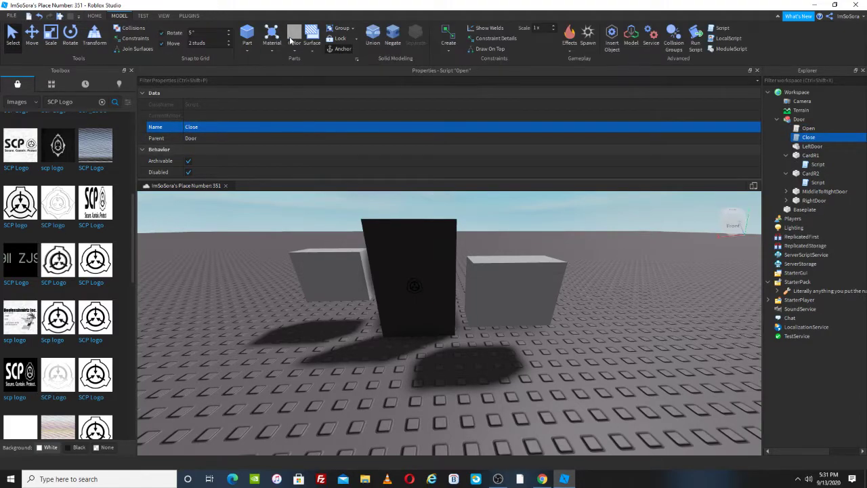
In the Open script, duplicate the Properties table below the original and name the copy Properties2
{"action": "scroll", "coordinate": [373, 308], "scroll_direction": "up", "scroll_amount": 3}
{"action": "left_click", "coordinate": [457, 273]}
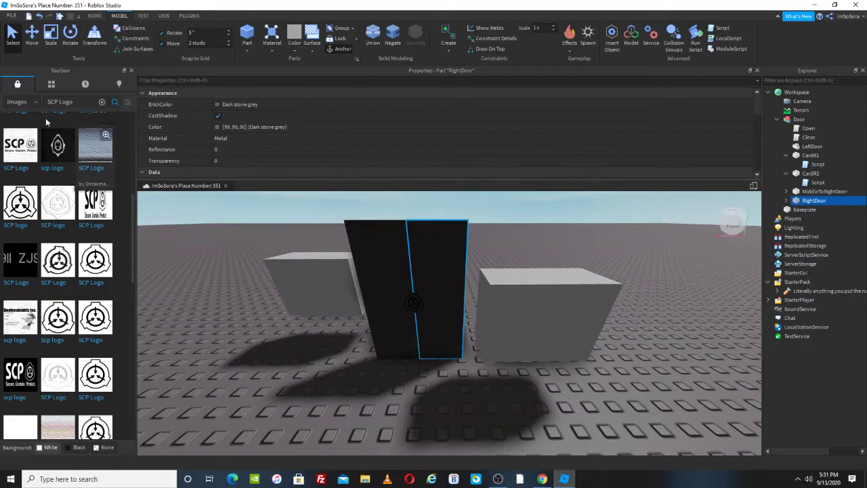
{"action": "double_click", "coordinate": [799, 130]}
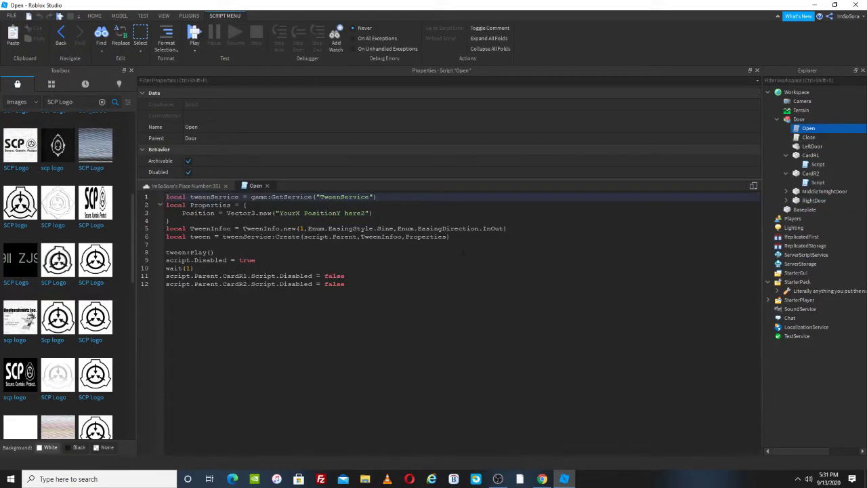
{"action": "left_click_drag", "start_coordinate": [166, 204], "coordinate": [197, 223]}
{"action": "left_click", "coordinate": [203, 223]}
{"action": "key", "text": "Return"}
{"action": "key", "text": "ctrl+v"}
{"action": "left_click", "coordinate": [230, 229]}
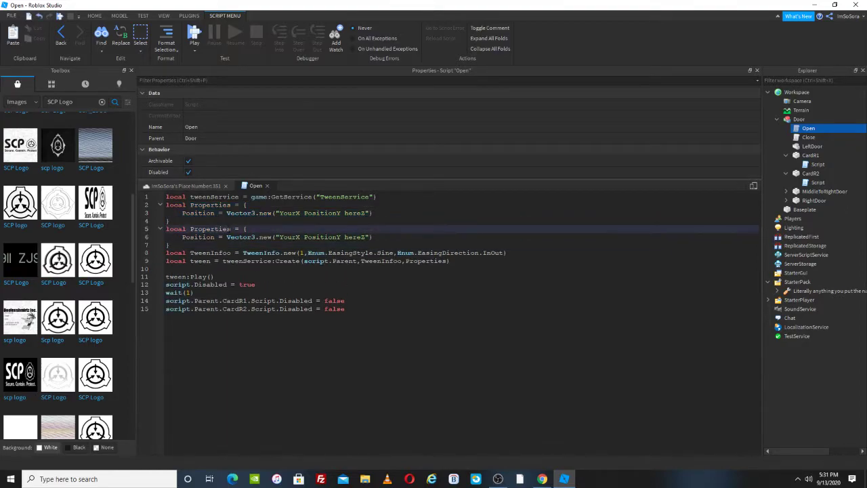
{"action": "type", "text": "2"}
Duplicate the tween line, naming the copy tween2 and making it use Properties2
{"action": "left_click_drag", "start_coordinate": [454, 262], "coordinate": [166, 261]}
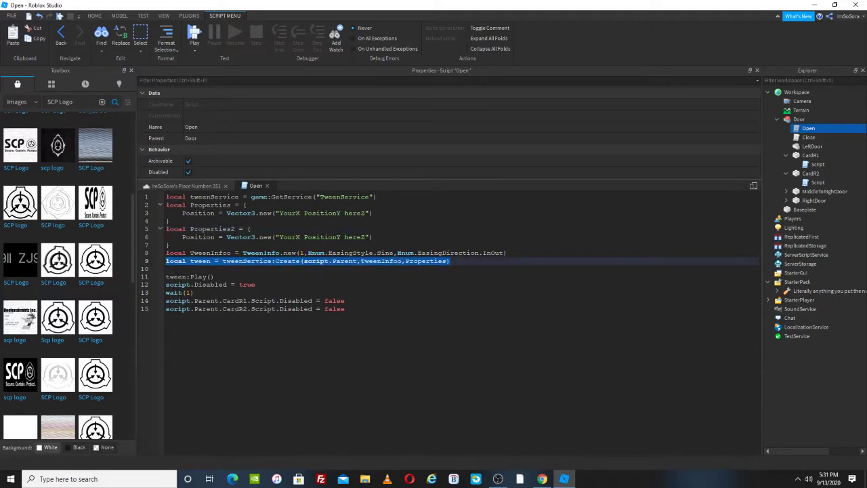
{"action": "left_click", "coordinate": [456, 261]}
{"action": "key", "text": "Return"}
{"action": "key", "text": "ctrl+v"}
{"action": "type", "text": "2"}
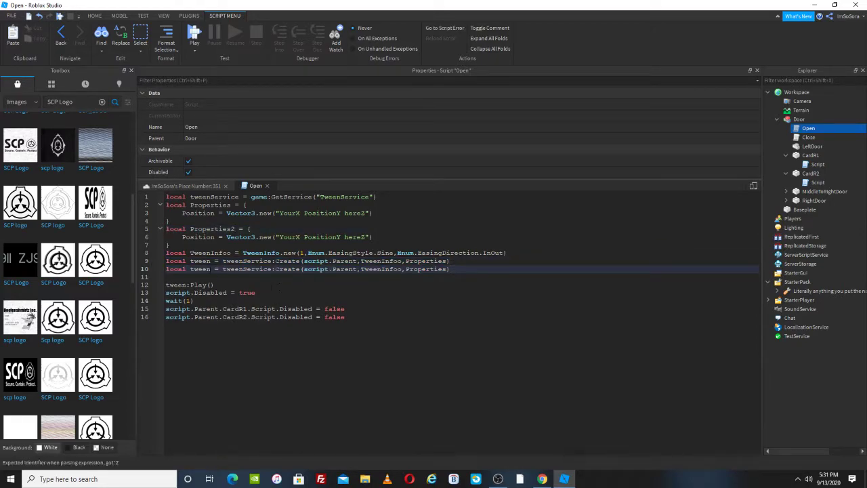
{"action": "left_click", "coordinate": [209, 269]}
{"action": "type", "text": "2"}
{"action": "left_click", "coordinate": [450, 269]}
{"action": "type", "text": "2"}
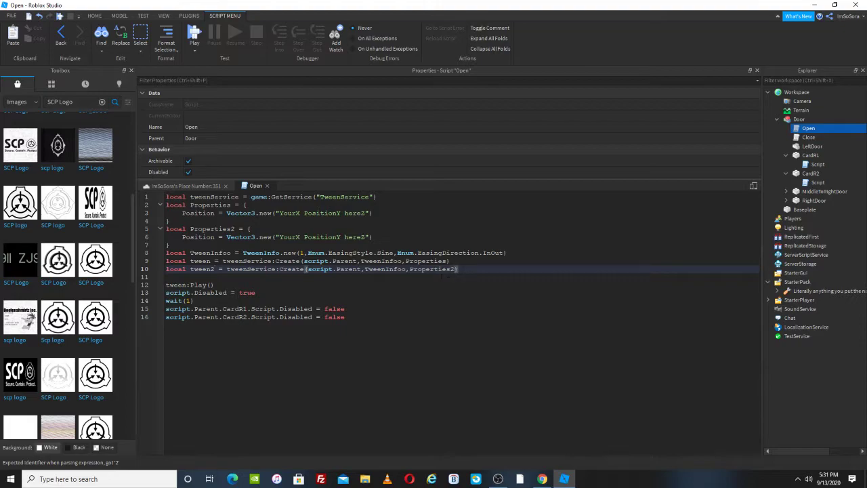
Target script.Parent.LeftDoor in the tween line and script.Parent.RightDoor in the tween2 line
{"action": "left_click", "coordinate": [453, 260]}
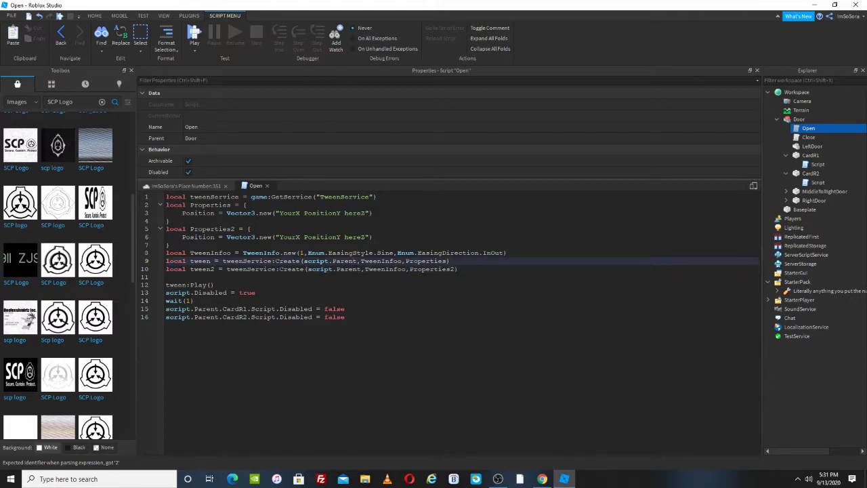
{"action": "type", "text": ".L"}
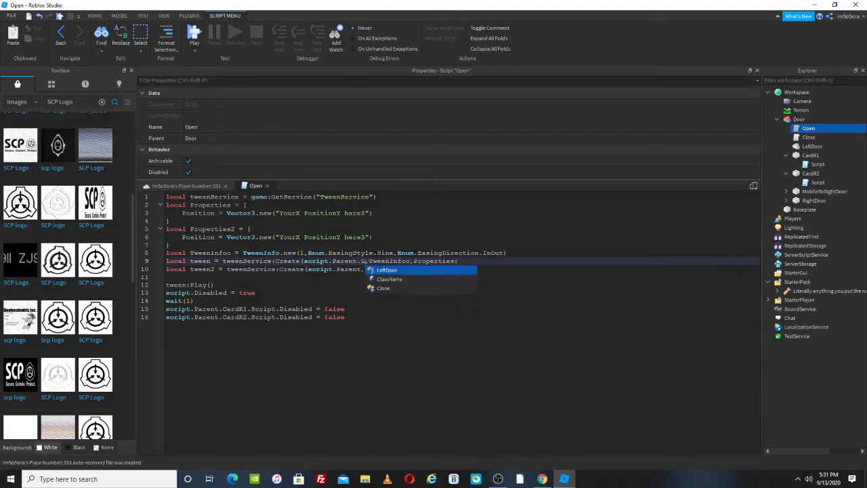
{"action": "left_click", "coordinate": [378, 270]}
{"action": "left_click", "coordinate": [363, 269]}
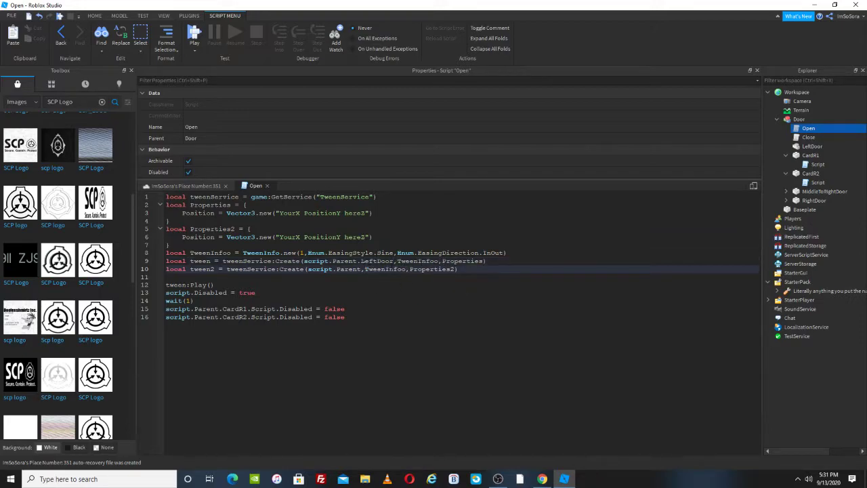
{"action": "type", "text": ".R"}
{"action": "key", "text": "Tab"}
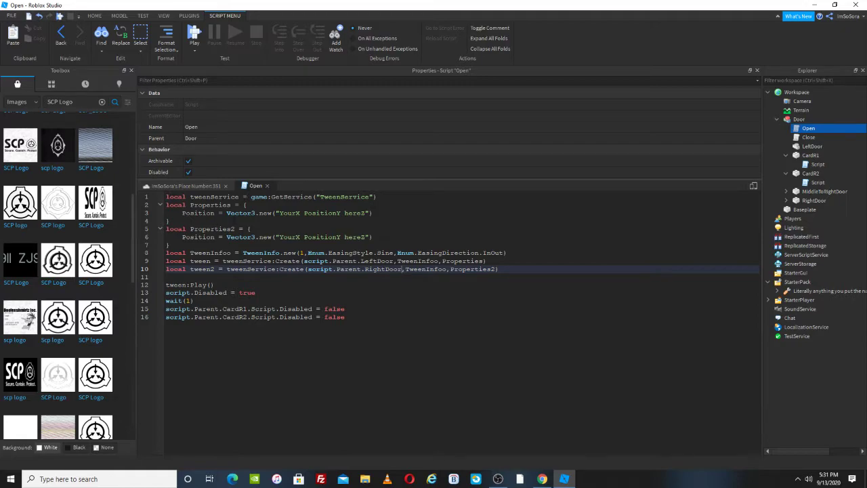
Delete the placeholder position text from the Vector3.new() calls in Properties and Properties2
{"action": "left_click_drag", "start_coordinate": [372, 213], "coordinate": [275, 213]}
{"action": "key", "text": "BackSpace"}
{"action": "left_click_drag", "start_coordinate": [370, 237], "coordinate": [279, 238]}
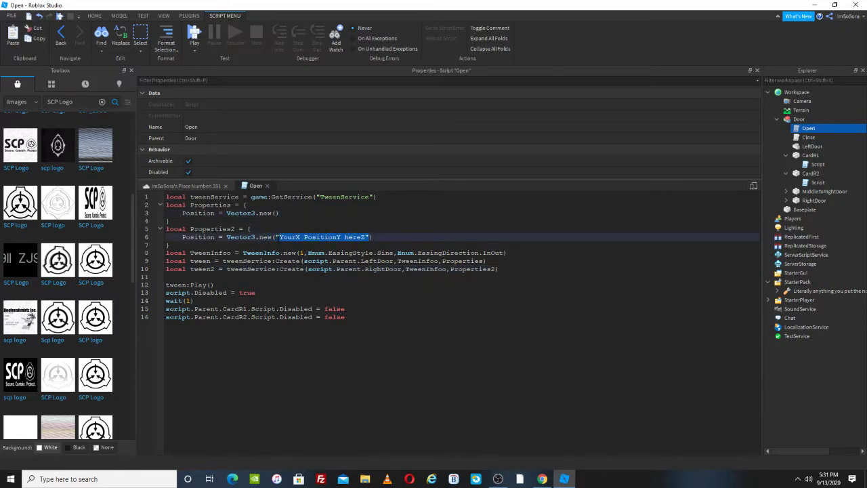
{"action": "key", "text": "BackSpace"}
Return to the 3D view and slide the RightDoor part sideways, away from LeftDoor, into its open position
{"action": "left_click", "coordinate": [182, 186]}
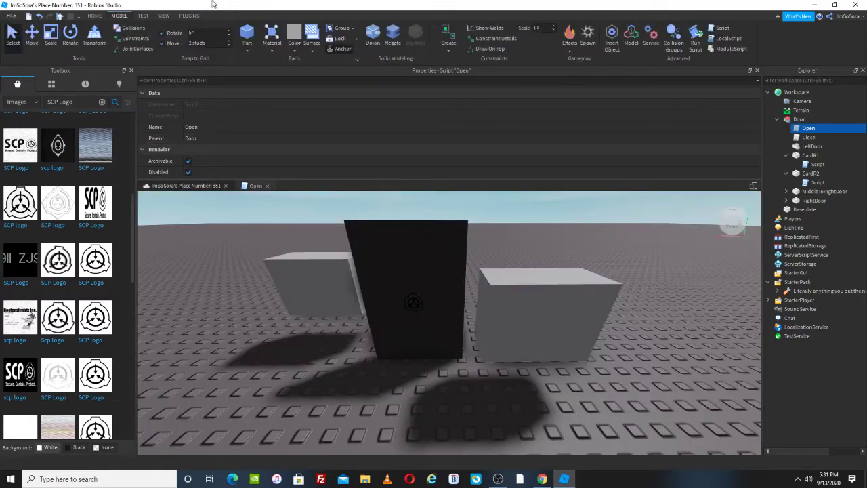
{"action": "left_click", "coordinate": [210, 42]}
{"action": "right_click_drag", "start_coordinate": [442, 268], "coordinate": [438, 273]}
{"action": "left_click", "coordinate": [464, 260], "text": "alt"}
{"action": "left_click", "coordinate": [39, 39]}
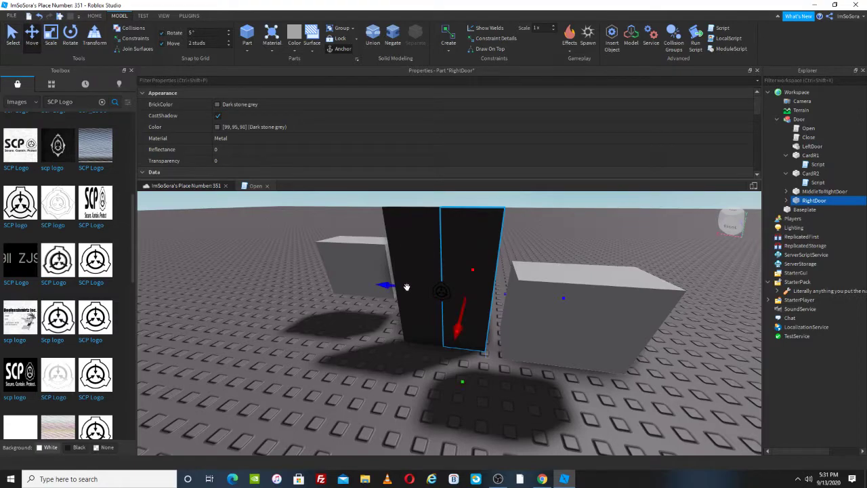
{"action": "left_click_drag", "start_coordinate": [407, 288], "coordinate": [438, 304]}
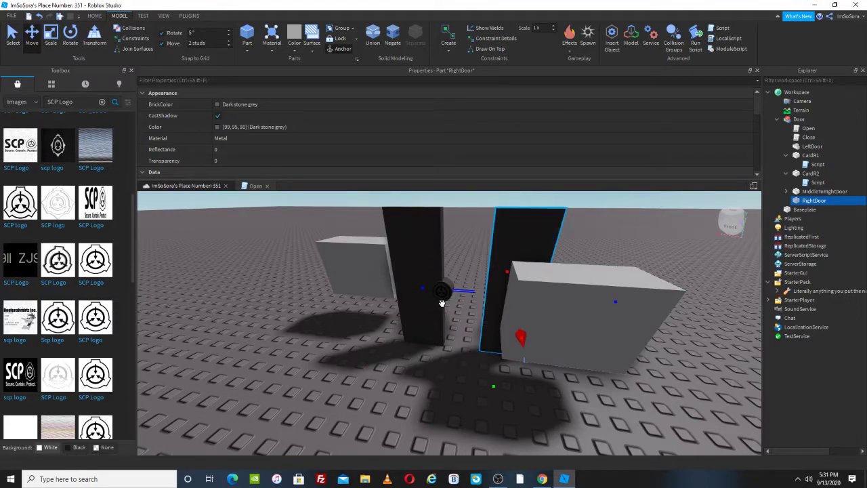
Copy the Position value of the moved RightDoor part from its properties
{"action": "scroll", "coordinate": [295, 144], "scroll_direction": "down", "scroll_amount": 3}
{"action": "scroll", "coordinate": [257, 155], "scroll_direction": "down", "scroll_amount": 3}
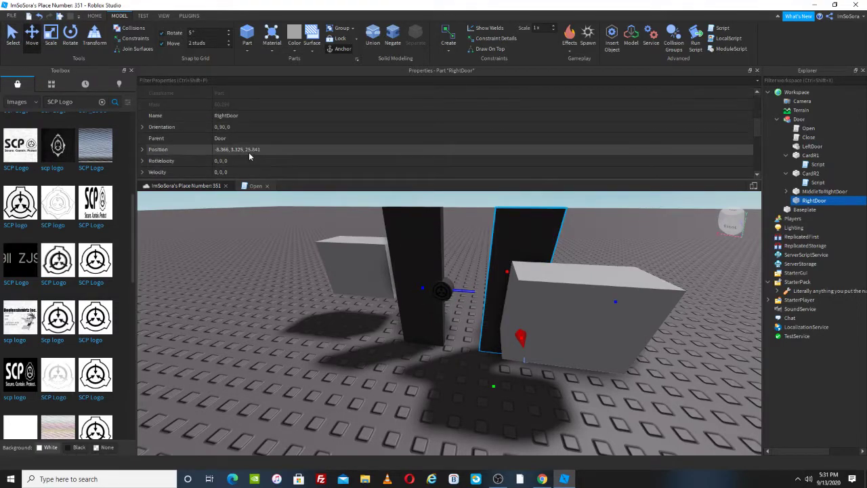
{"action": "left_click", "coordinate": [244, 149]}
{"action": "key", "text": "ctrl+c"}
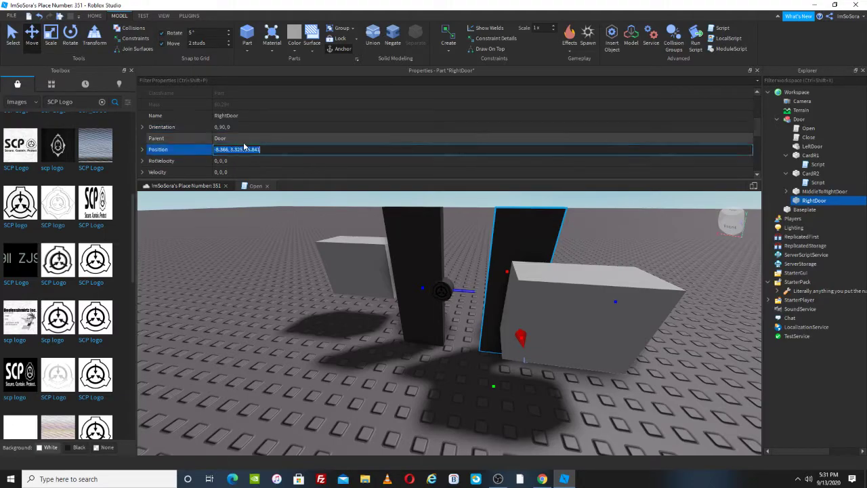
Enter RightDoor's copied position, -8.366, 3.325, 25.841, in the Vector3.new() of Properties2 in the Open script
{"action": "key", "text": "Return"}
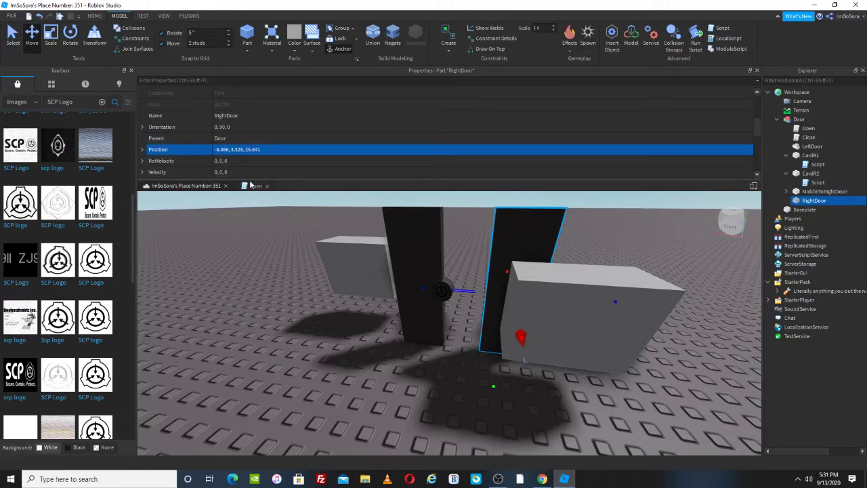
{"action": "left_click", "coordinate": [252, 185]}
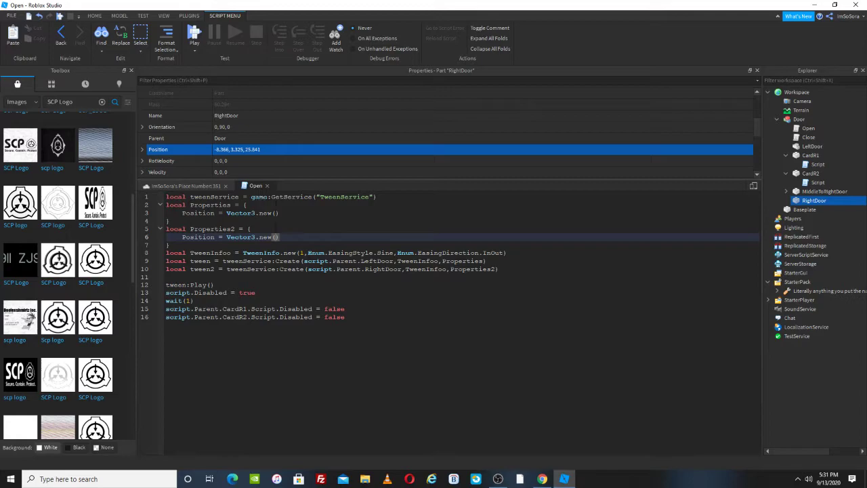
{"action": "left_click", "coordinate": [275, 212]}
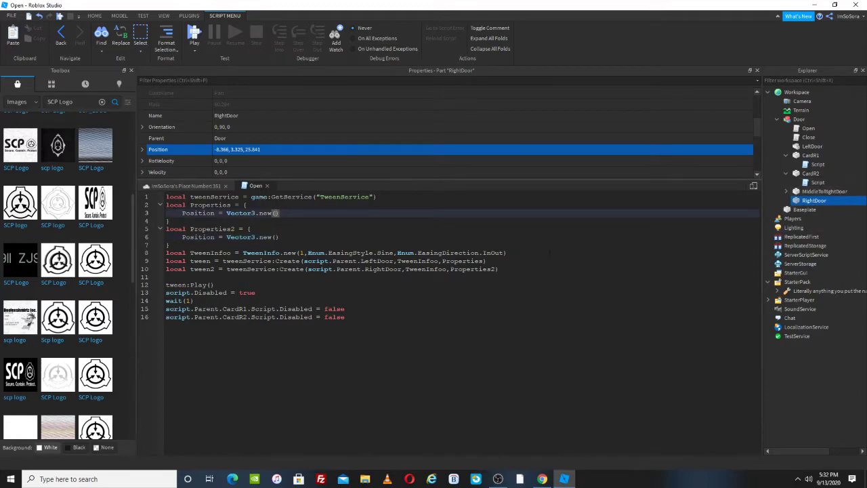
{"action": "left_click", "coordinate": [275, 237]}
{"action": "key", "text": "ctrl+v"}
Return to the 3D view and undo RightDoor's sideways move
{"action": "left_click", "coordinate": [185, 186]}
{"action": "scroll", "coordinate": [344, 287], "scroll_direction": "down", "scroll_amount": 3}
{"action": "right_click_drag", "start_coordinate": [344, 287], "coordinate": [345, 288]}
{"action": "key", "text": "ctrl+z"}
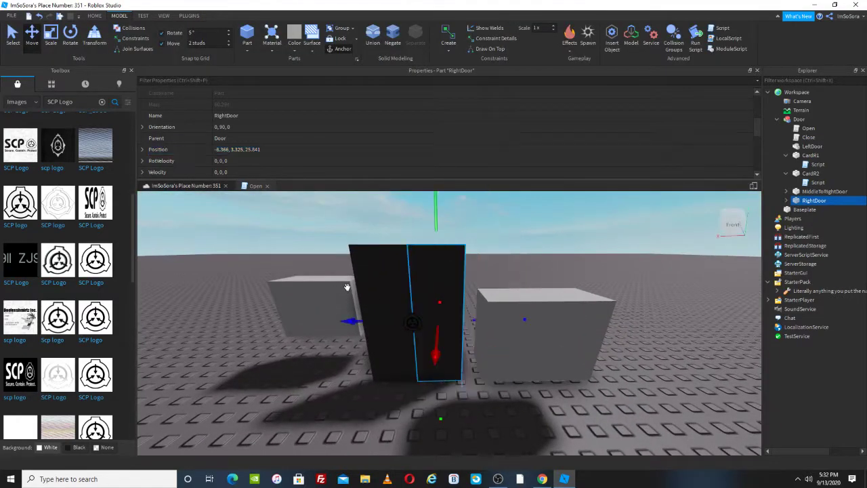
Copy LeftDoor's Position value with the door slid sideways to its open position, and undo the slide
{"action": "left_click", "coordinate": [368, 279]}
{"action": "left_click_drag", "start_coordinate": [478, 320], "coordinate": [450, 329]}
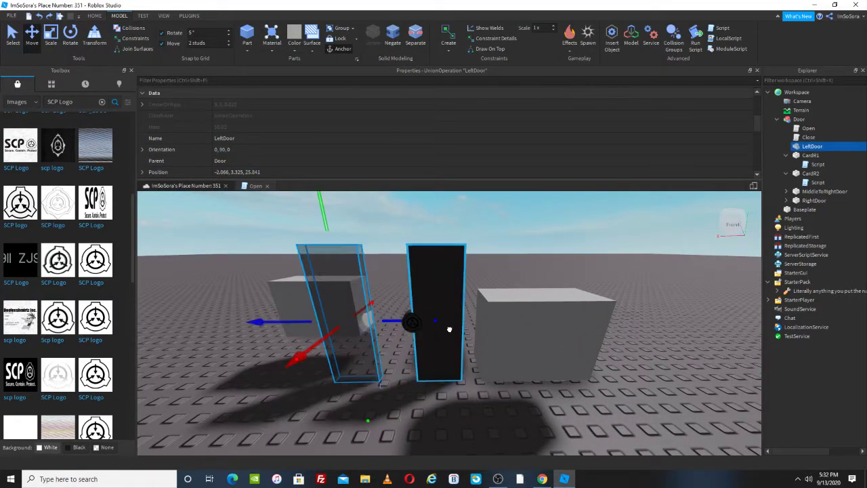
{"action": "left_click", "coordinate": [254, 175]}
{"action": "key", "text": "Return"}
{"action": "key", "text": "ctrl+z"}
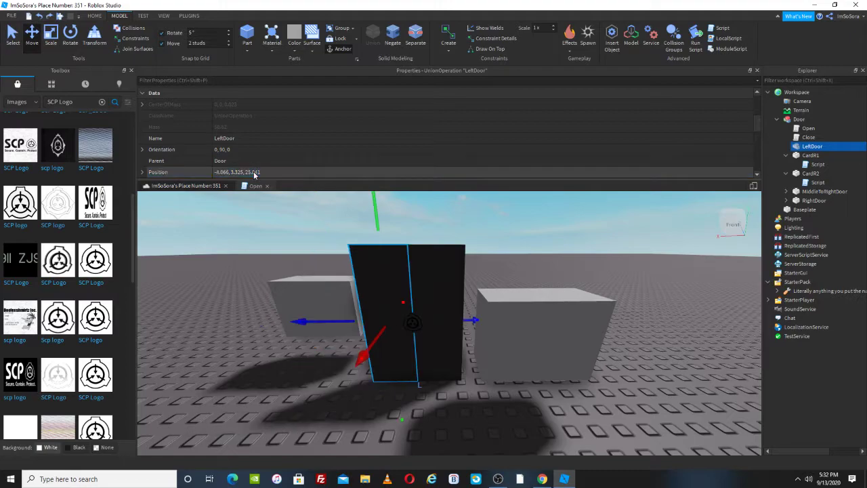
{"action": "left_click", "coordinate": [303, 174]}
{"action": "key", "text": "BackSpace"}
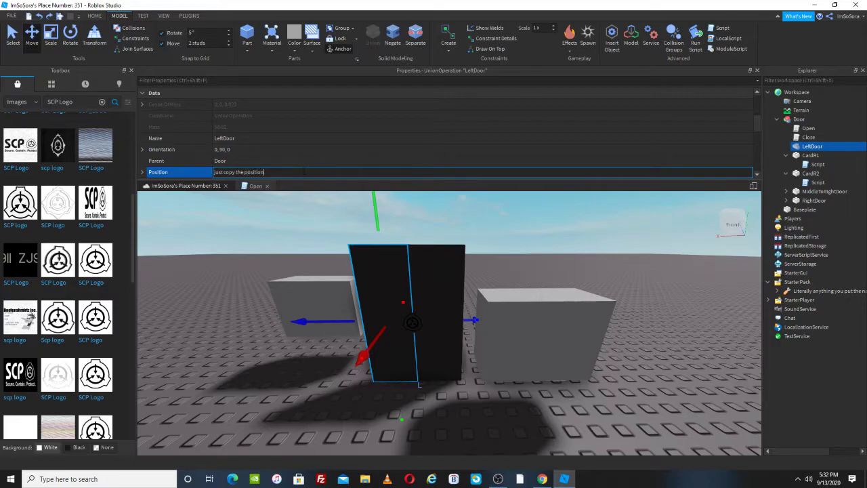
{"action": "key", "text": "ctrl+z"}
{"action": "key", "text": "ctrl+z"}
{"action": "key", "text": "ctrl+z"}
{"action": "key", "text": "Return"}
{"action": "key", "text": "ctrl+c"}
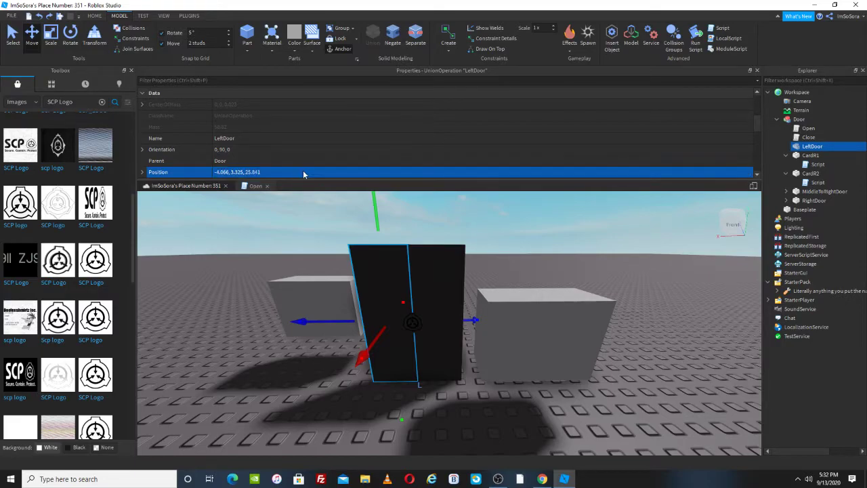
Paste LeftDoor's open position, -2.066, 3.325, 25.841, into the Vector3.new() of Properties and close the Open script
{"action": "left_click", "coordinate": [255, 186]}
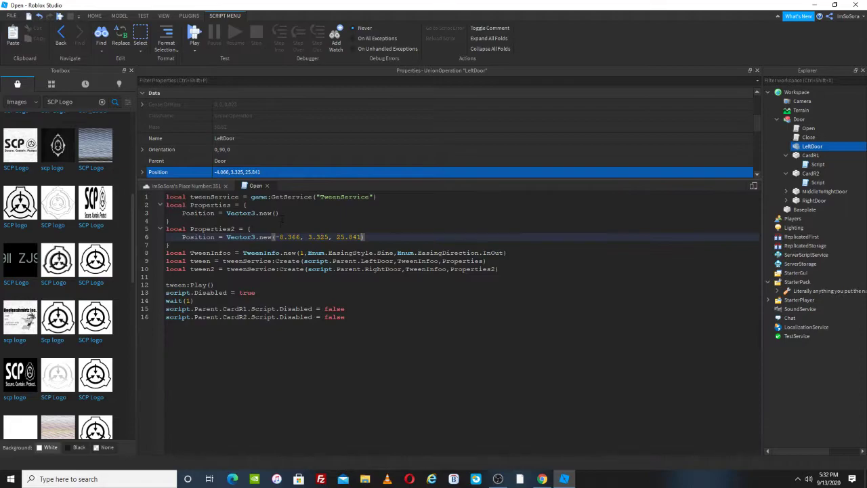
{"action": "left_click", "coordinate": [276, 213]}
{"action": "key", "text": "ctrl+v"}
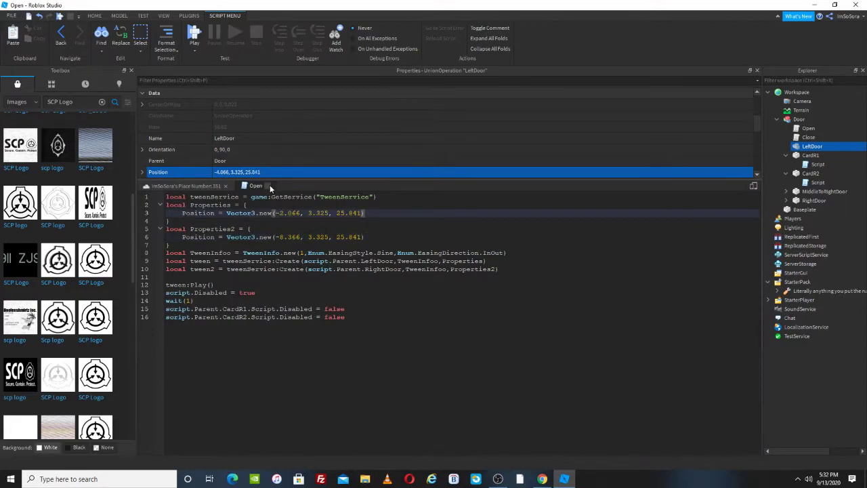
{"action": "left_click", "coordinate": [266, 185]}
Replace the placeholder position in the Close script's Vector3.new() with LeftDoor's closed Position, -4.066, 3.325, 25.841
{"action": "left_click", "coordinate": [627, 312]}
{"action": "left_click", "coordinate": [370, 260]}
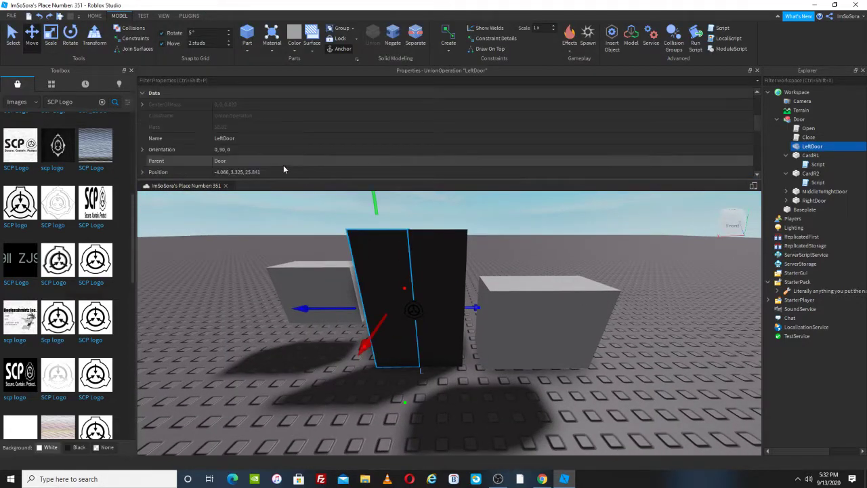
{"action": "scroll", "coordinate": [283, 165], "scroll_direction": "down", "scroll_amount": 1}
{"action": "left_click", "coordinate": [279, 173]}
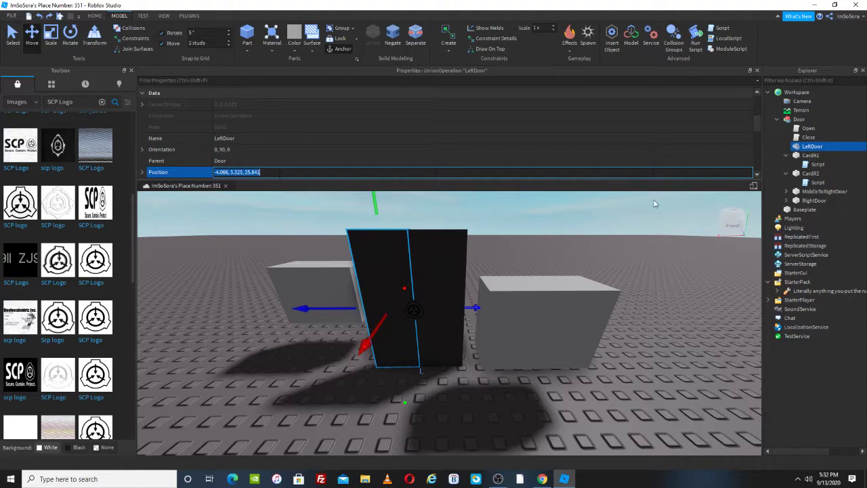
{"action": "double_click", "coordinate": [808, 137]}
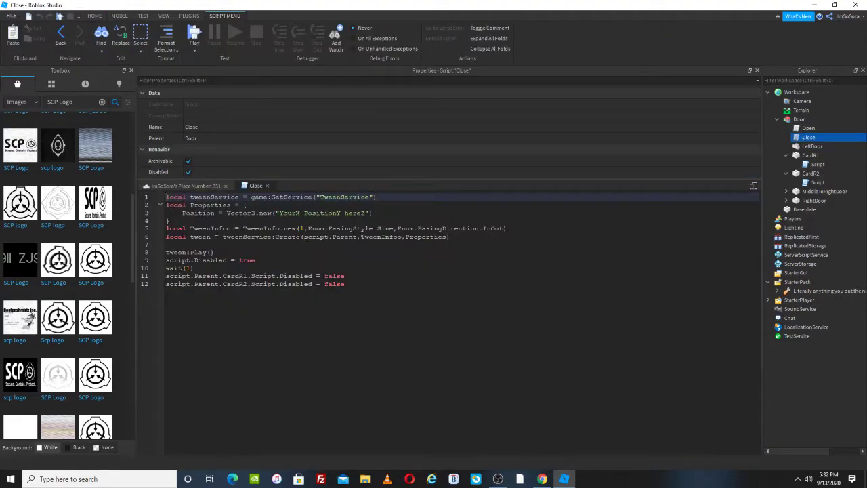
{"action": "left_click_drag", "start_coordinate": [372, 213], "coordinate": [275, 212]}
{"action": "key", "text": "BackSpace"}
{"action": "key", "text": "ctrl+v"}
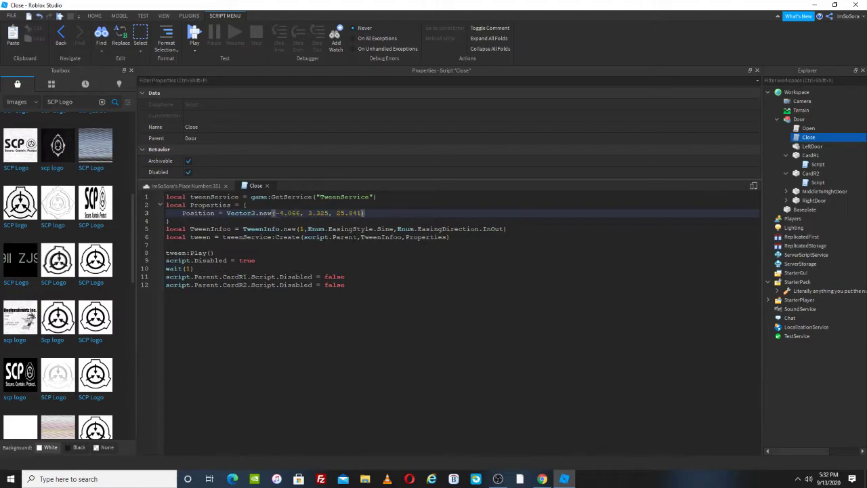
Target script.Parent.LeftDoor in the Close script's tween line and duplicate that line as tween2
{"action": "left_click", "coordinate": [361, 237]}
{"action": "type", "text": ".LeftDoor"}
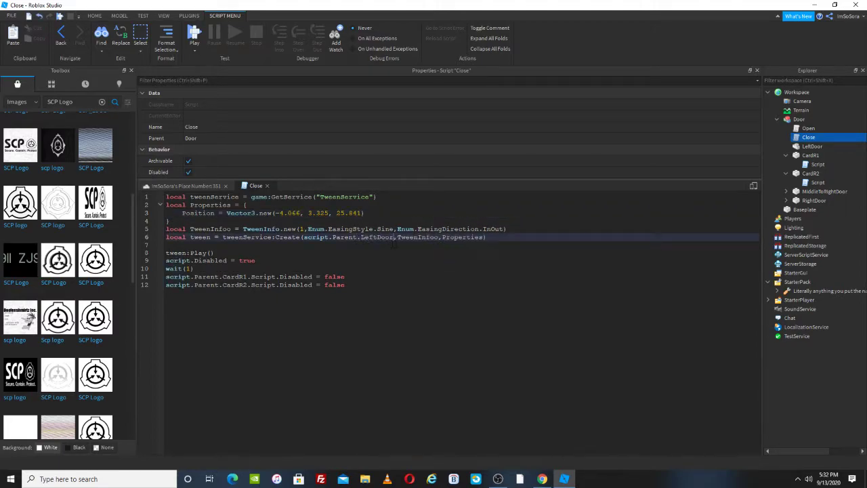
{"action": "left_click_drag", "start_coordinate": [496, 237], "coordinate": [92, 238]}
{"action": "key", "text": "ctrl+c"}
{"action": "key", "text": "End"}
{"action": "key", "text": "Return"}
{"action": "key", "text": "ctrl+v"}
{"action": "left_click", "coordinate": [213, 246]}
{"action": "type", "text": "2"}
Add a tween2:Play() line below tween:Play() in the Close script
{"action": "left_click", "coordinate": [240, 269]}
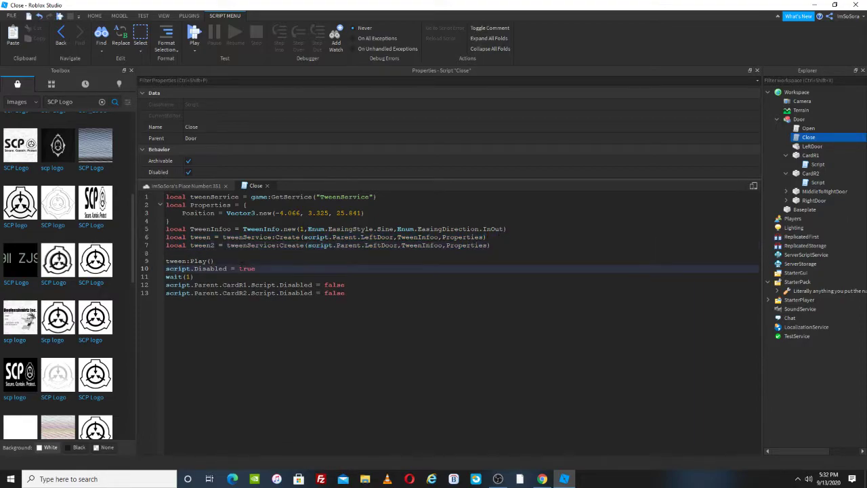
{"action": "left_click", "coordinate": [240, 263]}
{"action": "key", "text": "Return"}
{"action": "type", "text": "tween2"}
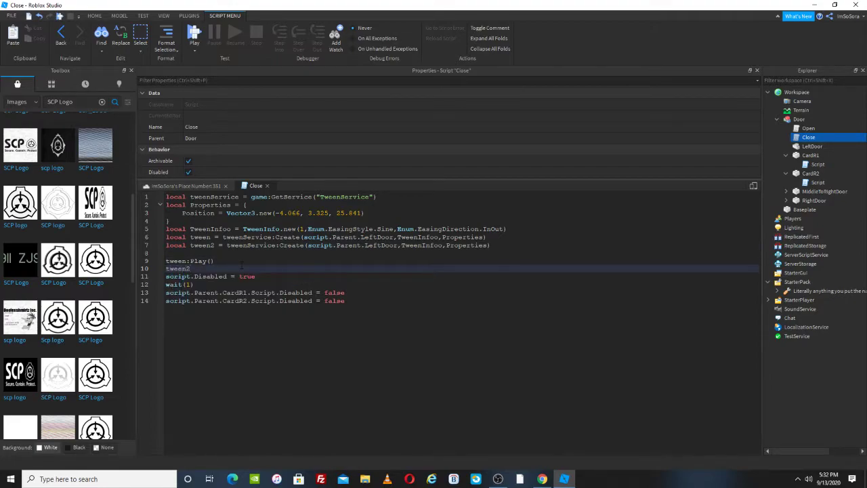
{"action": "left_click", "coordinate": [251, 264]}
Make the tween2 line use Properties2 and duplicate the Properties table under the name Properties2
{"action": "left_click", "coordinate": [489, 246]}
{"action": "type", "text": "2"}
{"action": "left_click_drag", "start_coordinate": [166, 205], "coordinate": [170, 220]}
{"action": "key", "text": "ctrl+c"}
{"action": "left_click", "coordinate": [169, 221]}
{"action": "key", "text": "Return"}
{"action": "key", "text": "ctrl+v"}
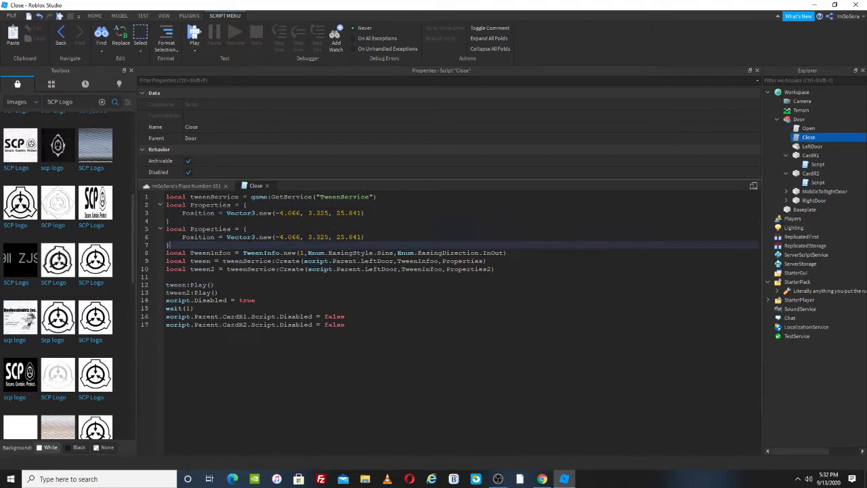
{"action": "left_click", "coordinate": [233, 229]}
Copy RightDoor's closed Position, -6.366, 3.325, 25.841, into the Vector3.new() of Properties2 in the Close script
{"action": "left_click", "coordinate": [183, 186]}
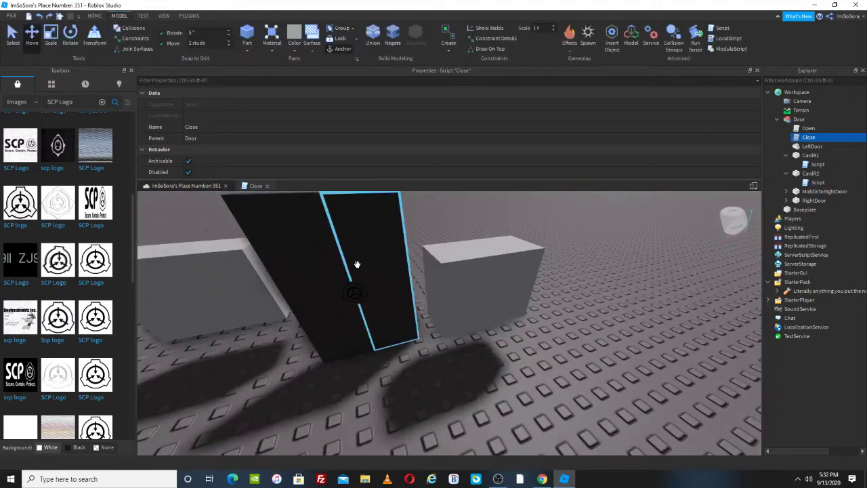
{"action": "left_click", "coordinate": [357, 262]}
{"action": "scroll", "coordinate": [260, 127], "scroll_direction": "down", "scroll_amount": 3}
{"action": "left_click", "coordinate": [260, 149]}
{"action": "key", "text": "ctrl+c"}
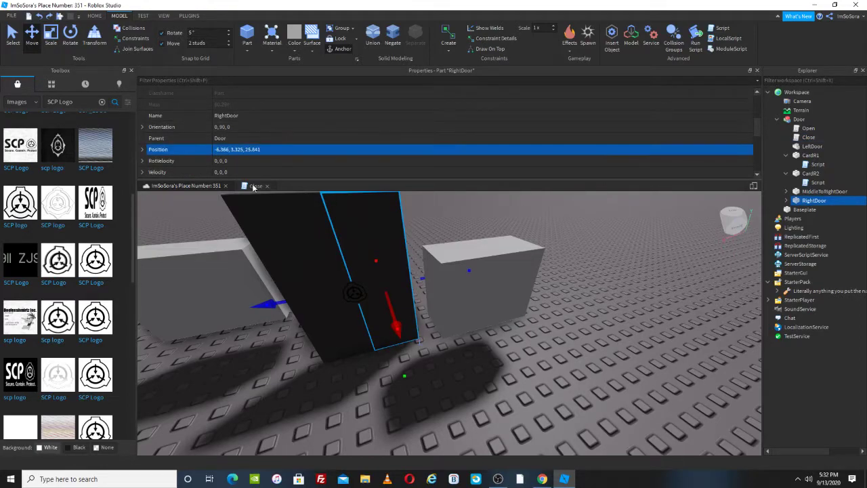
{"action": "left_click", "coordinate": [247, 186]}
{"action": "left_click_drag", "start_coordinate": [277, 237], "coordinate": [362, 237]}
{"action": "key", "text": "ctrl+v"}
Target script.Parent.RightDoor in the tween2 line and close the Close script
{"action": "double_click", "coordinate": [381, 269]}
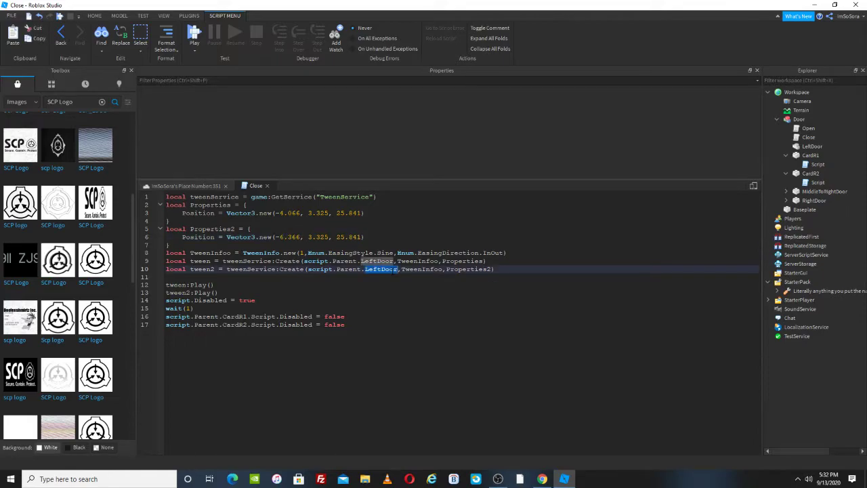
{"action": "type", "text": "R"}
{"action": "left_click", "coordinate": [396, 281]}
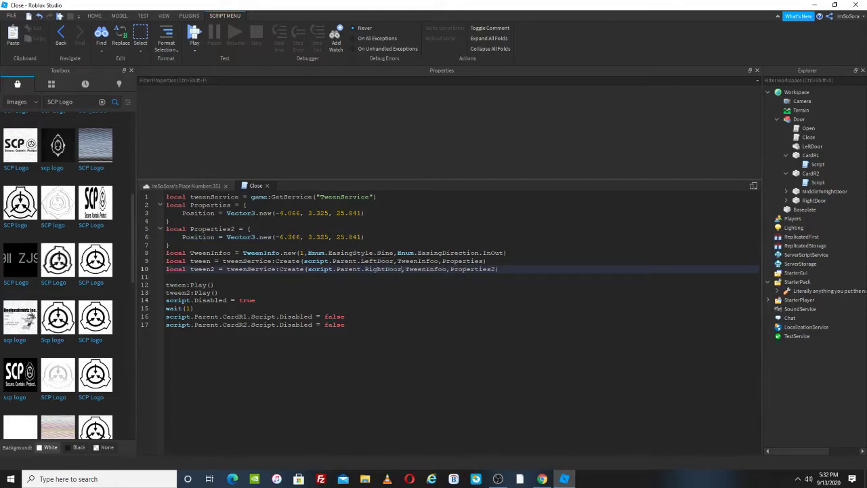
{"action": "left_click", "coordinate": [267, 186]}
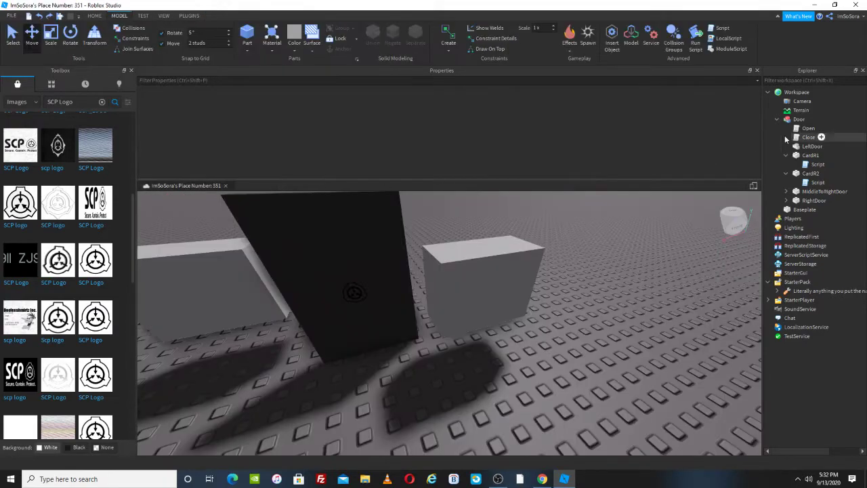
Add a tween2:Play() line below tween:Play() in the Open script, and close the script
{"action": "double_click", "coordinate": [809, 128]}
{"action": "left_click", "coordinate": [283, 285]}
{"action": "key", "text": "Return"}
{"action": "type", "text": "tween2:Play("}
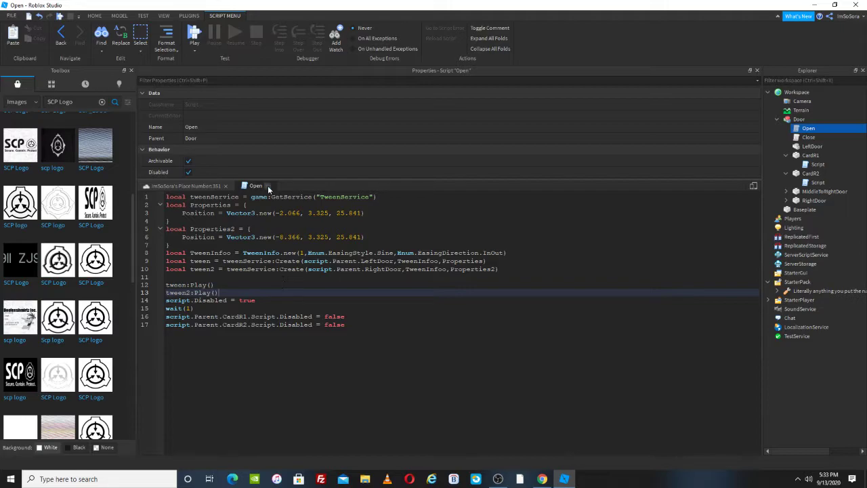
{"action": "left_click", "coordinate": [267, 186]}
Start a playtest of the place and walk the character towards the door
{"action": "left_click", "coordinate": [604, 361]}
{"action": "right_click_drag", "start_coordinate": [604, 361], "coordinate": [495, 231]}
{"action": "key", "text": "q"}
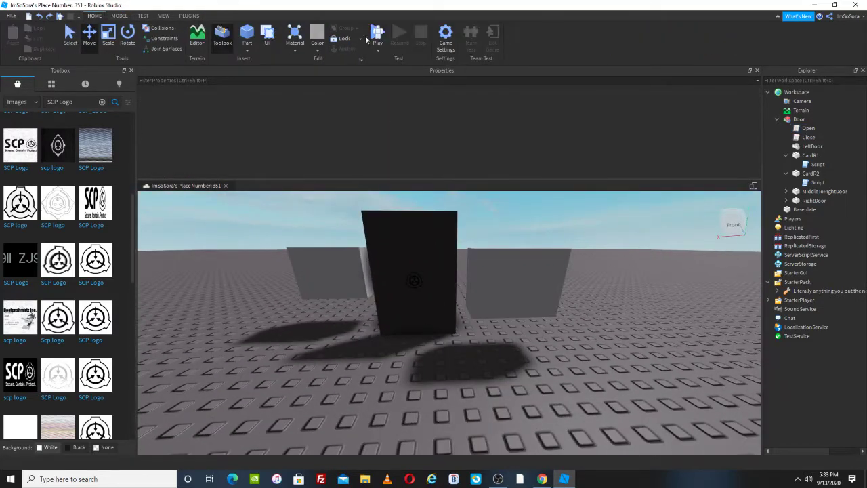
{"action": "left_click", "coordinate": [382, 31]}
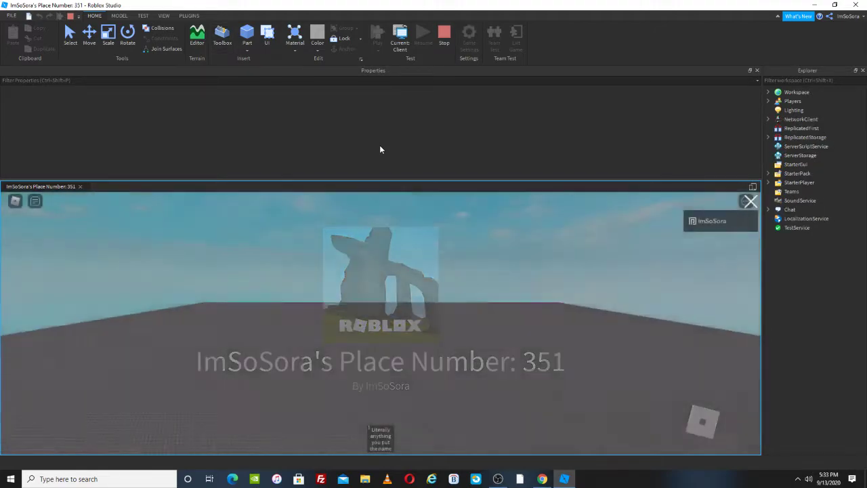
{"action": "right_click_drag", "start_coordinate": [459, 347], "coordinate": [459, 347]}
{"action": "key", "text": "w"}
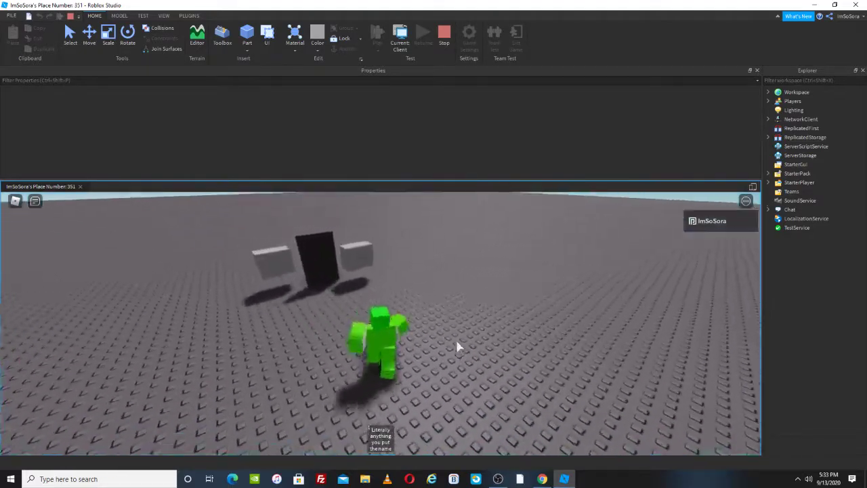
{"action": "key", "text": "s"}
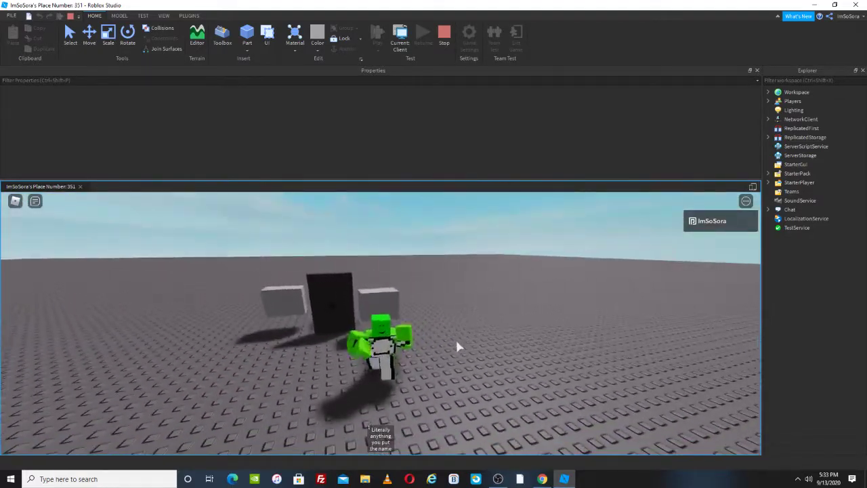
Test the card reader beside the door with the keycard tool equipped, and stop the playtest
{"action": "scroll", "coordinate": [459, 347], "scroll_direction": "up", "scroll_amount": 6}
{"action": "key", "text": "1"}
{"action": "key", "text": "w"}
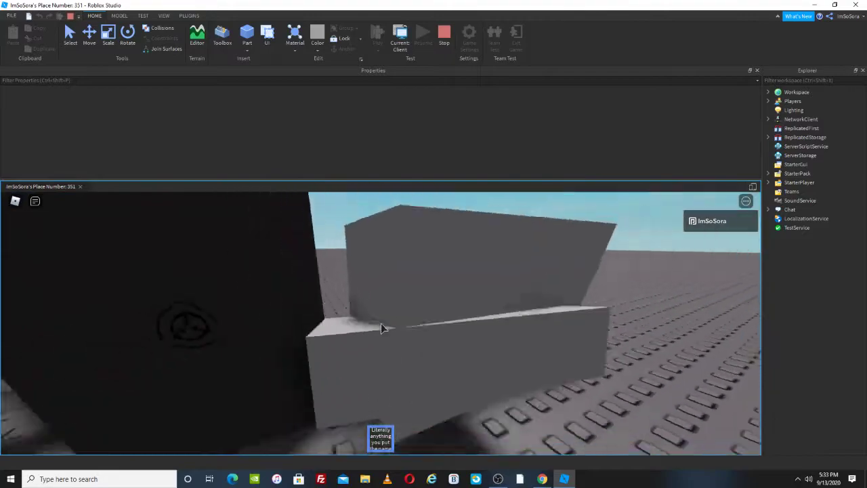
{"action": "key", "text": "s"}
{"action": "key", "text": "w"}
{"action": "scroll", "coordinate": [381, 328], "scroll_direction": "down", "scroll_amount": 5}
{"action": "key", "text": "1"}
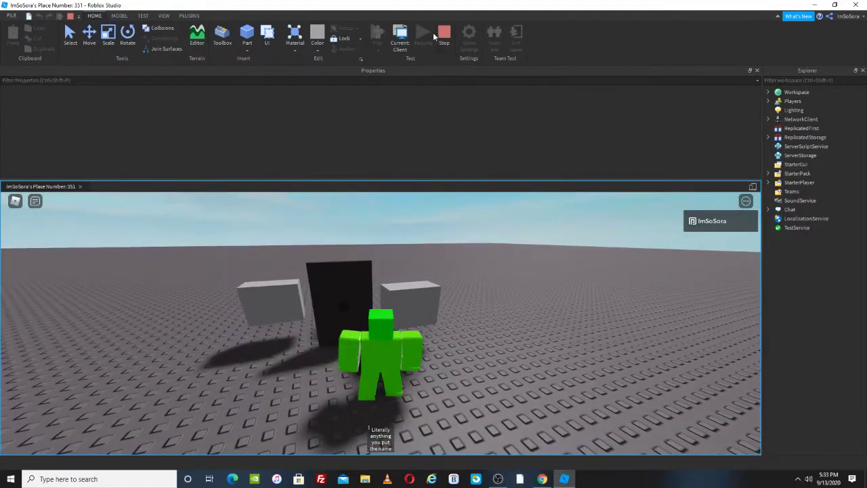
{"action": "left_click", "coordinate": [446, 40]}
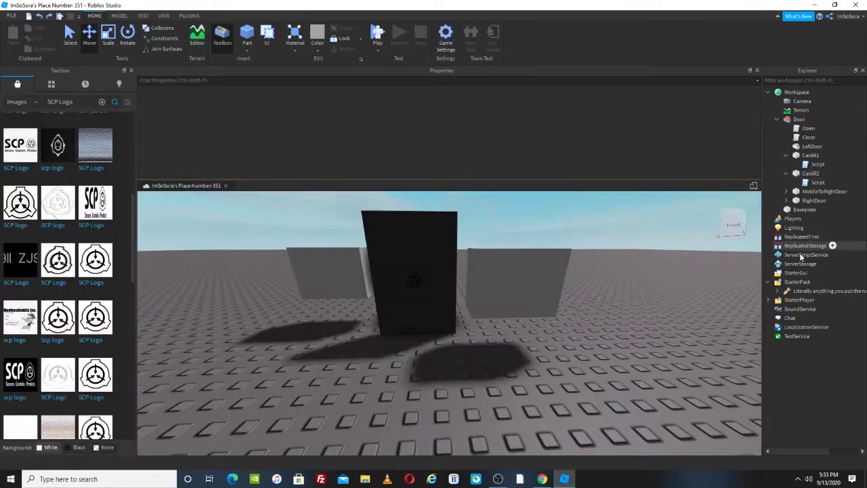
Make the touch scripts in CardR1 and CardR2 set script.Parent.Parent.Open.Disabled to false, and close both scripts
{"action": "double_click", "coordinate": [816, 183]}
{"action": "double_click", "coordinate": [817, 164]}
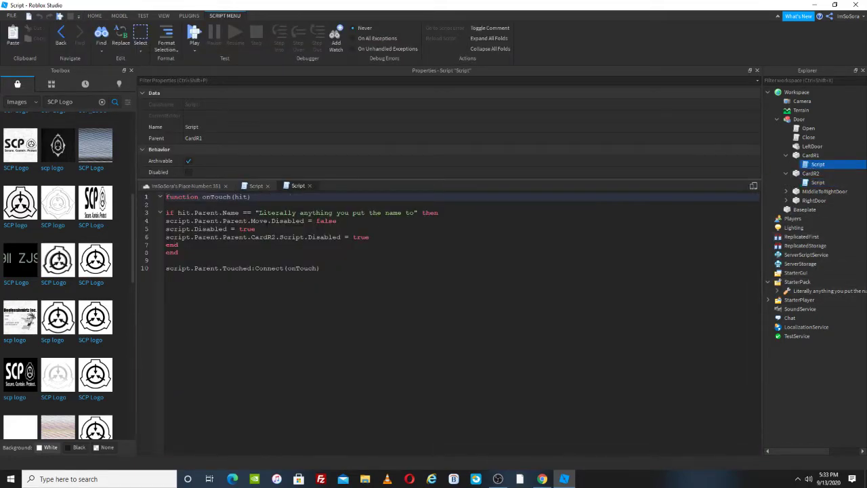
{"action": "double_click", "coordinate": [259, 221]}
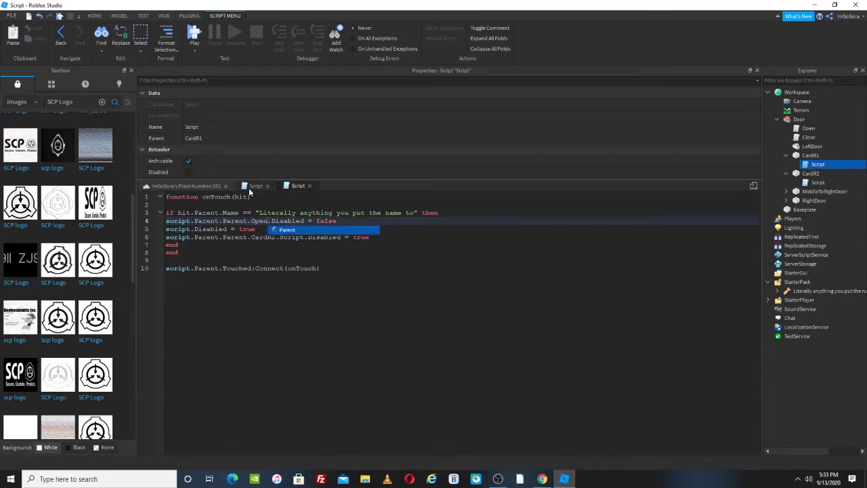
{"action": "left_click", "coordinate": [256, 186]}
{"action": "double_click", "coordinate": [259, 221]}
{"action": "type", "text": "Open"}
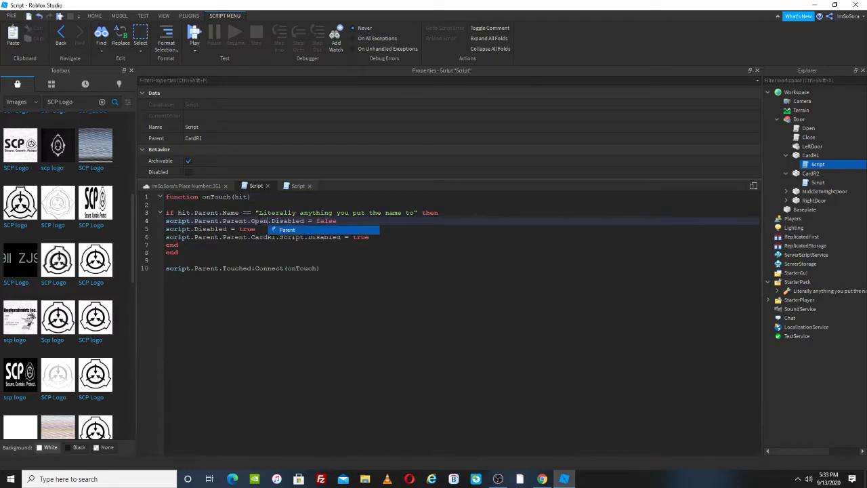
{"action": "left_click", "coordinate": [267, 186]}
{"action": "left_click", "coordinate": [267, 186]}
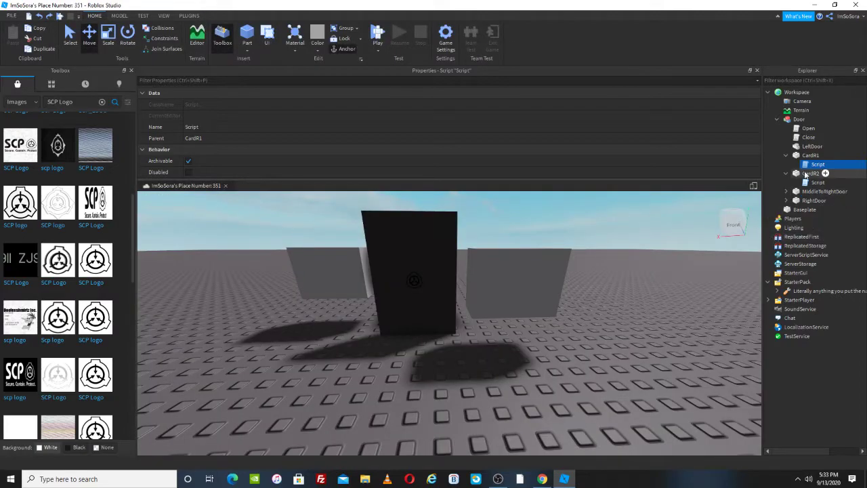
Duplicate the script in CardR1, name the copy Script2, and set it to disabled
{"action": "left_click", "coordinate": [318, 128]}
{"action": "type", "text": "2"}
{"action": "key", "text": "Return"}
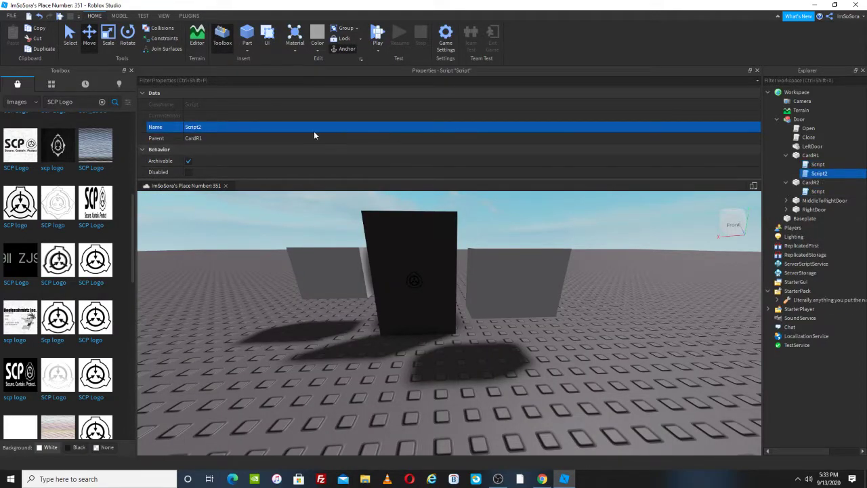
{"action": "left_click", "coordinate": [294, 174]}
Duplicate the script in CardR2, name the copy Script2, and set it to disabled
{"action": "left_click", "coordinate": [829, 192]}
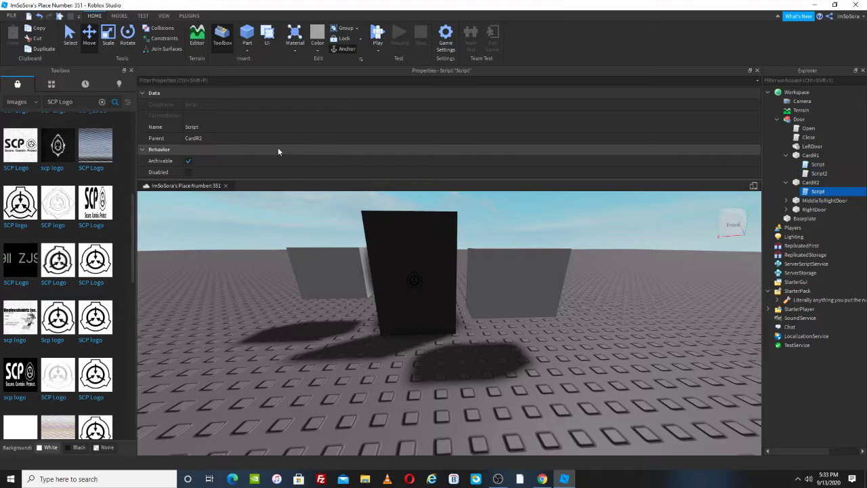
{"action": "key", "text": "ctrl+d"}
{"action": "left_click", "coordinate": [226, 126]}
{"action": "left_click", "coordinate": [227, 126]}
{"action": "type", "text": "2"}
{"action": "key", "text": "Return"}
{"action": "left_click", "coordinate": [189, 173]}
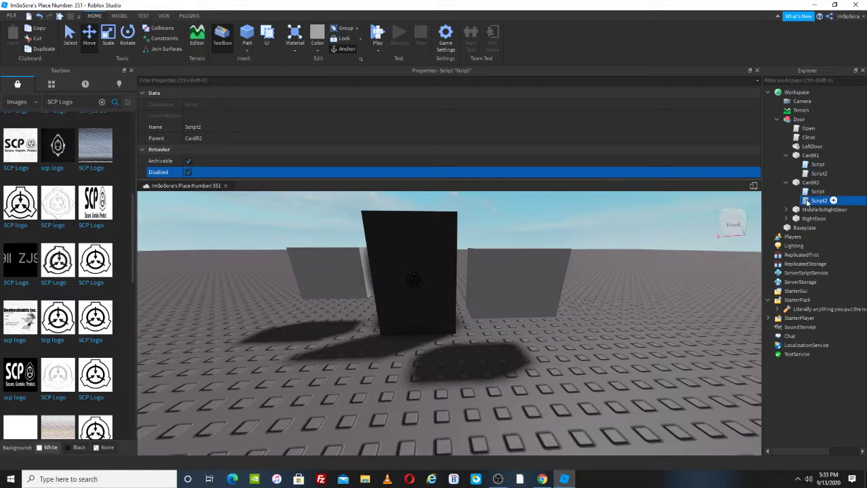
Point the disabling line of each Script2 at the other reader's copy: CardR1.Script2 in CardR2, and CardR2.Script2 in CardR1
{"action": "double_click", "coordinate": [809, 201]}
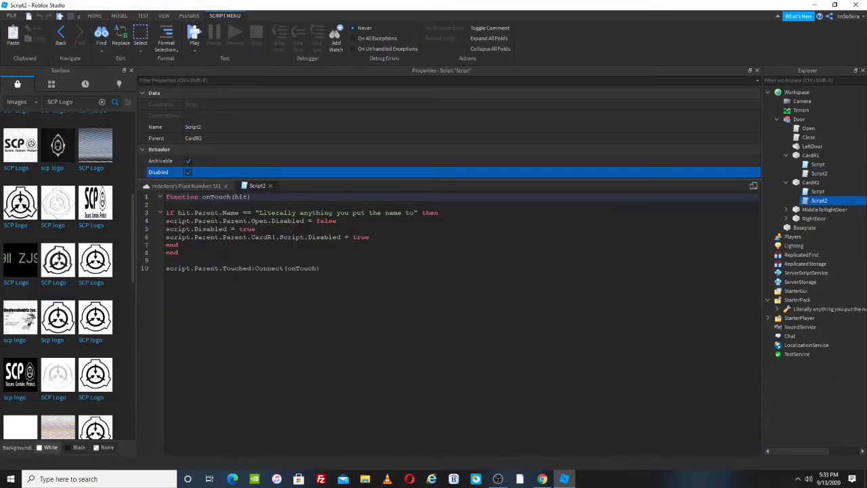
{"action": "left_click", "coordinate": [269, 185]}
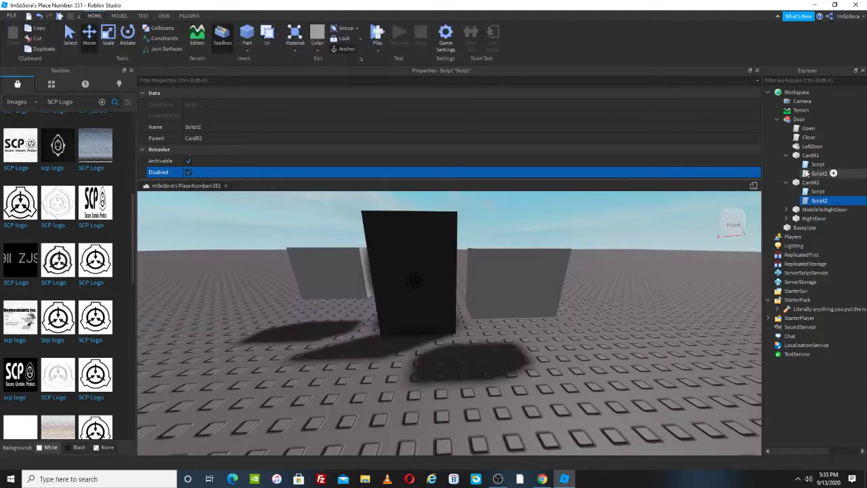
{"action": "double_click", "coordinate": [819, 173]}
{"action": "left_click", "coordinate": [305, 237]}
{"action": "type", "text": "2.Script2.Disabled = true"}
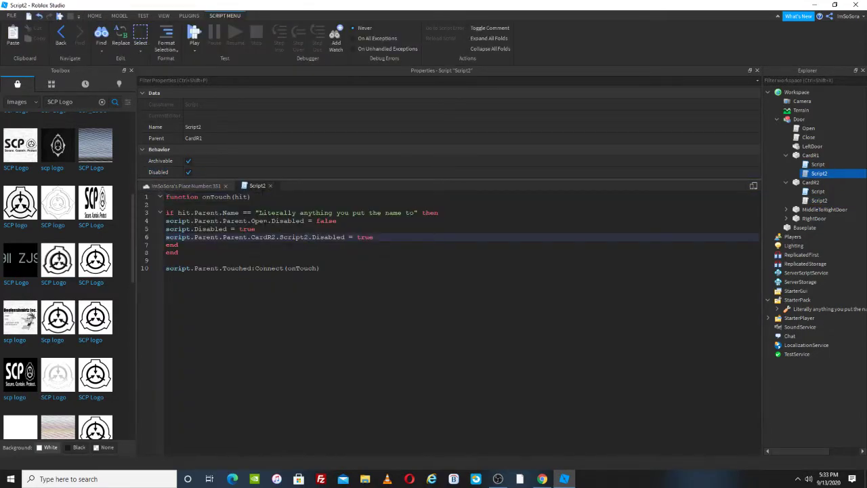
Replace Open with Close in Script2 of CardR1 and CardR2, giving script.Parent.Parent.Close.Disabled = false in both
{"action": "double_click", "coordinate": [260, 221]}
{"action": "type", "text": "Close"}
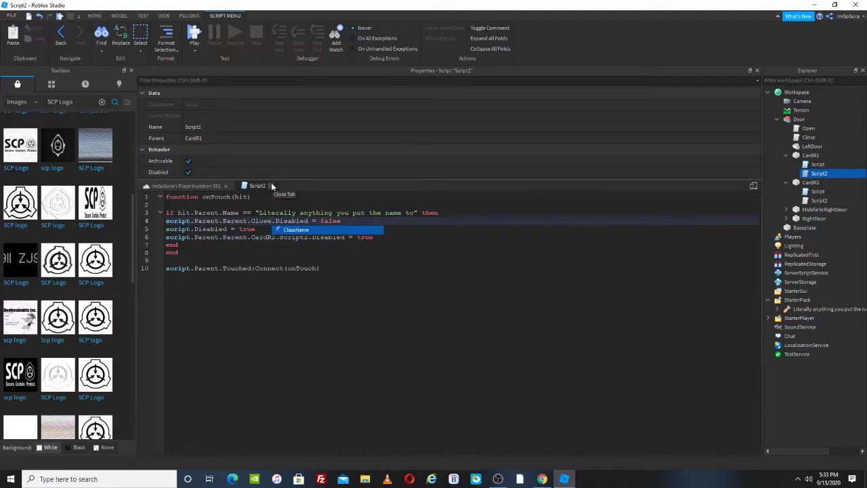
{"action": "left_click", "coordinate": [339, 245]}
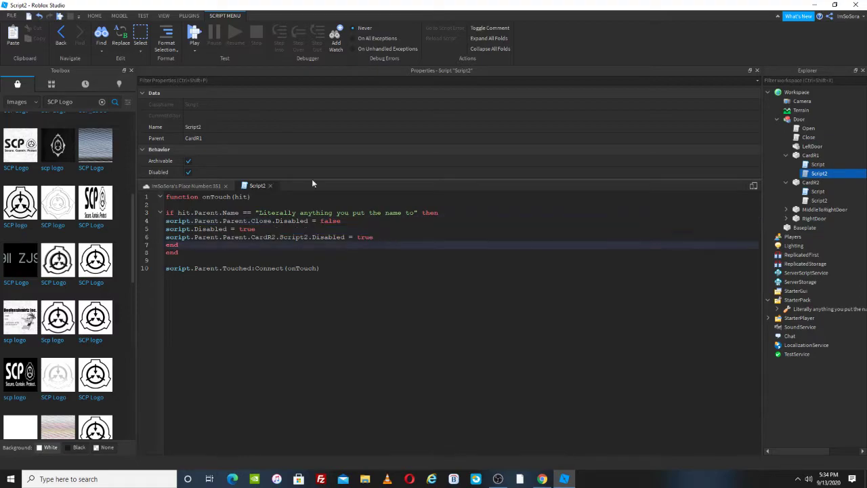
{"action": "left_click", "coordinate": [270, 187]}
{"action": "double_click", "coordinate": [819, 201]}
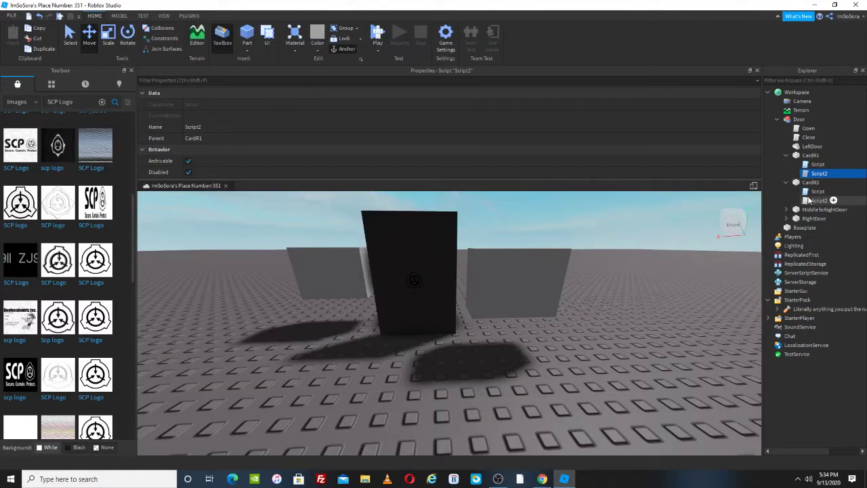
{"action": "double_click", "coordinate": [258, 221]}
{"action": "type", "text": "Close"}
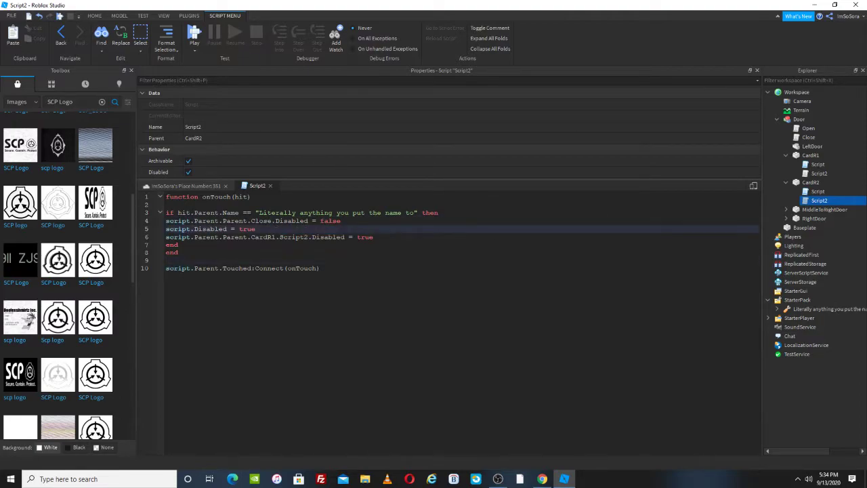
Add wait(1) and script.Parent.Script.Disabled = false below the CardR1.Script2 line in CardR2's Script2
{"action": "left_click", "coordinate": [416, 238]}
{"action": "key", "text": "Return"}
{"action": "type", "text": "wait("}
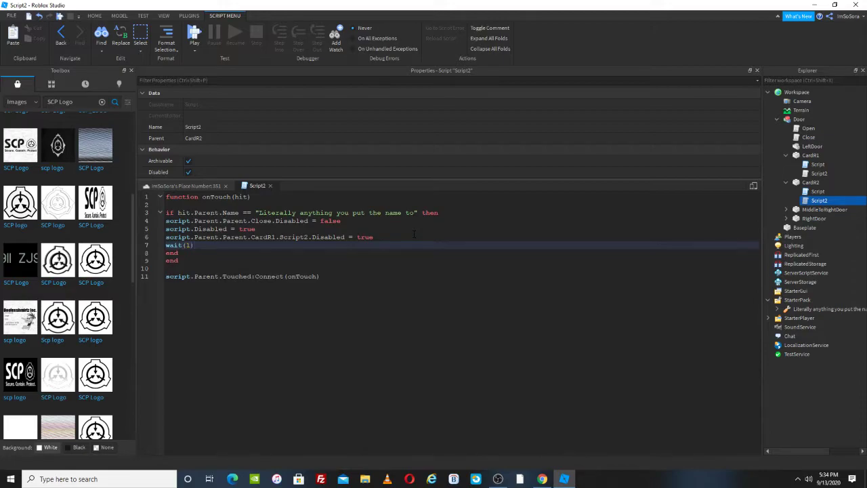
{"action": "type", "text": "1)"}
{"action": "key", "text": "Return"}
{"action": "type", "text": "script.P"}
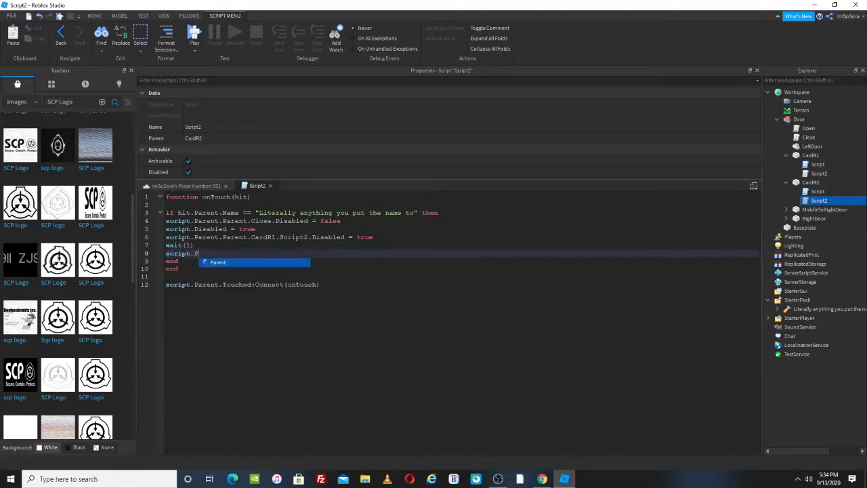
{"action": "type", "text": "arent.S"}
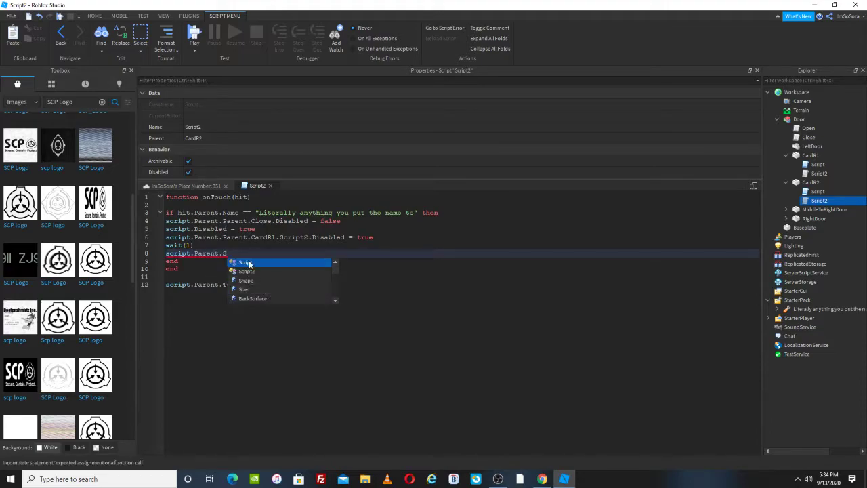
{"action": "type", "text": "cript.Disabled = false"}
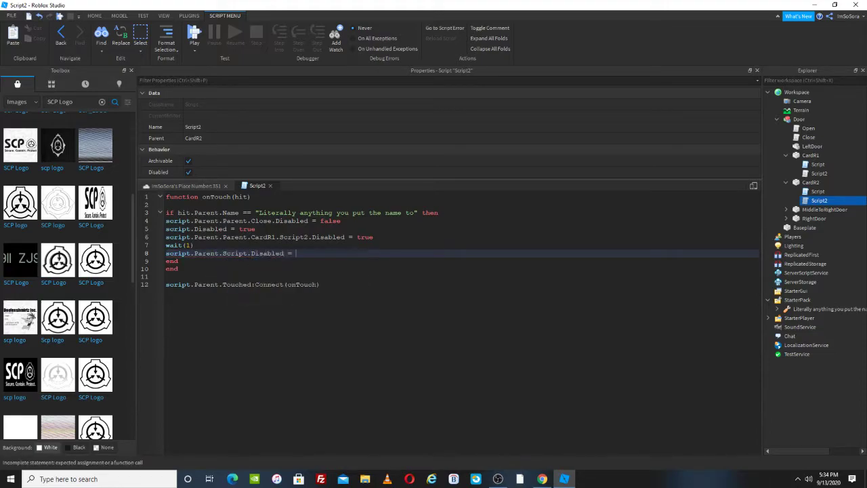
Add a copied line reading script.Parent.Parent.CardR1.Script.Disabled = false to CardR2's Script2, and close the script
{"action": "left_click_drag", "start_coordinate": [317, 254], "coordinate": [165, 254]}
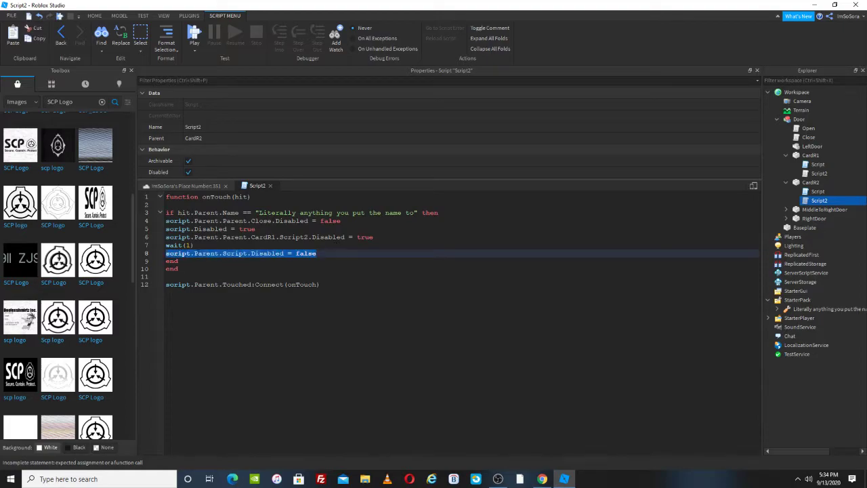
{"action": "left_click", "coordinate": [364, 256]}
{"action": "key", "text": "Return"}
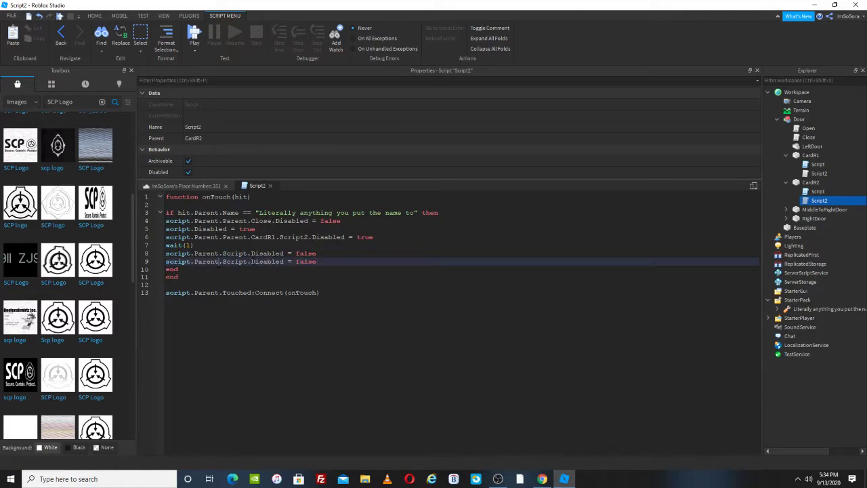
{"action": "type", "text": "Parent."}
{"action": "type", "text": "CardR"}
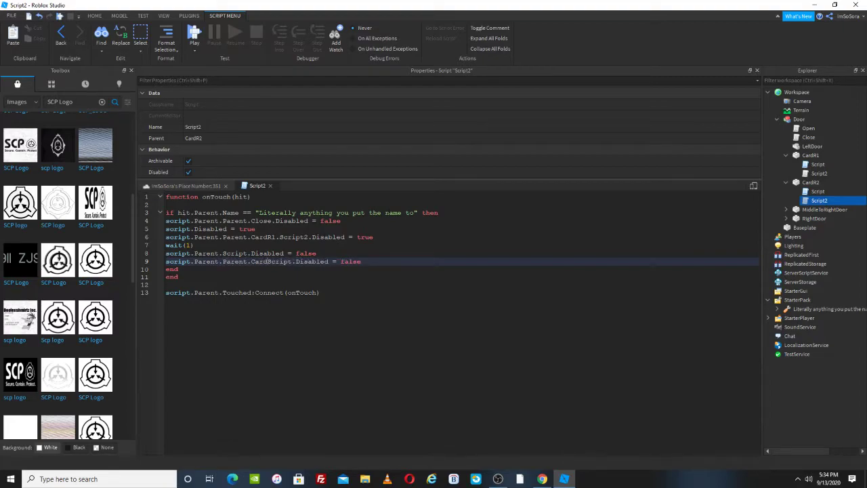
{"action": "type", "text": "1."}
{"action": "left_click", "coordinate": [269, 186]}
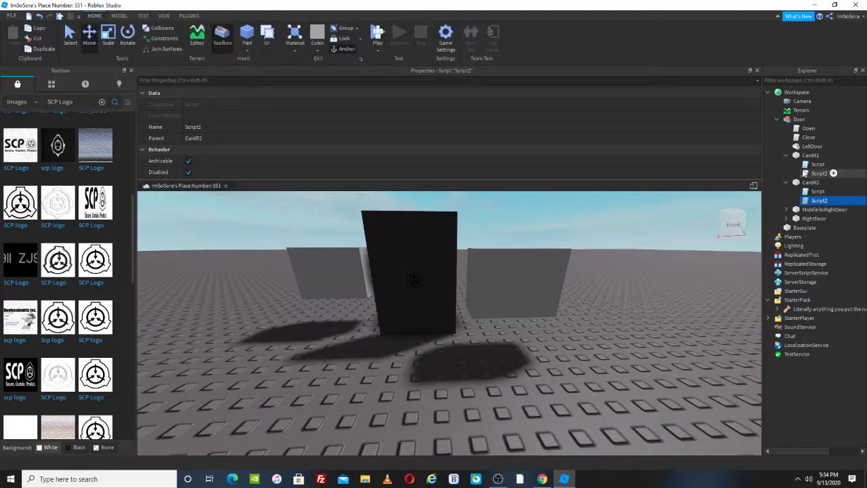
Open Script2 of both readers, copy the added lines at the end of CardR2's if block, and close that script
{"action": "double_click", "coordinate": [820, 174]}
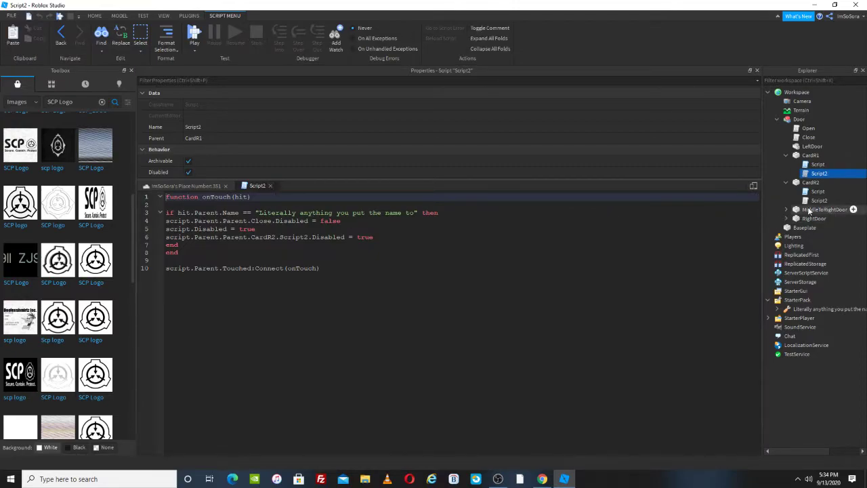
{"action": "double_click", "coordinate": [819, 201]}
{"action": "left_click_drag", "start_coordinate": [390, 258], "coordinate": [166, 245]}
{"action": "key", "text": "ctrl+c"}
{"action": "left_click", "coordinate": [231, 285]}
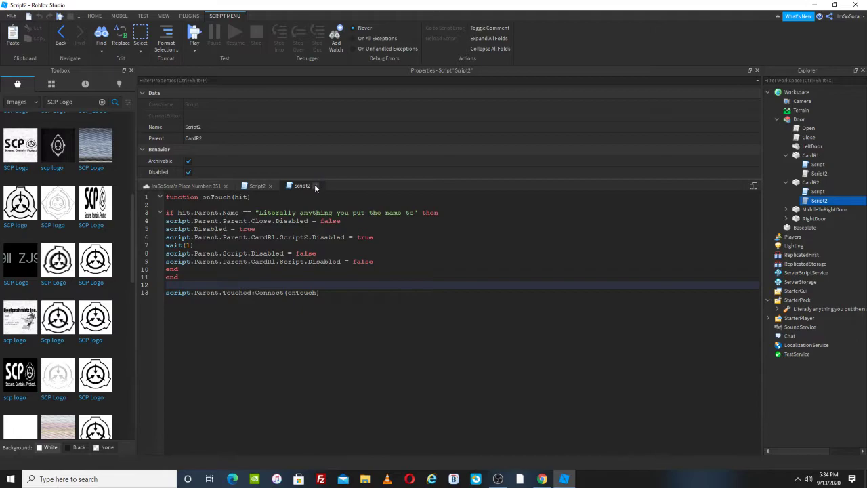
{"action": "left_click", "coordinate": [315, 186]}
Insert wait(1) and the copied re-enabling lines in CardR1's Script2, change the last reference to CardR2.Script, and close the script
{"action": "left_click", "coordinate": [387, 237]}
{"action": "key", "text": "Return"}
{"action": "type", "text": "wait(1)"}
{"action": "key", "text": "Return"}
{"action": "key", "text": "ctrl+v"}
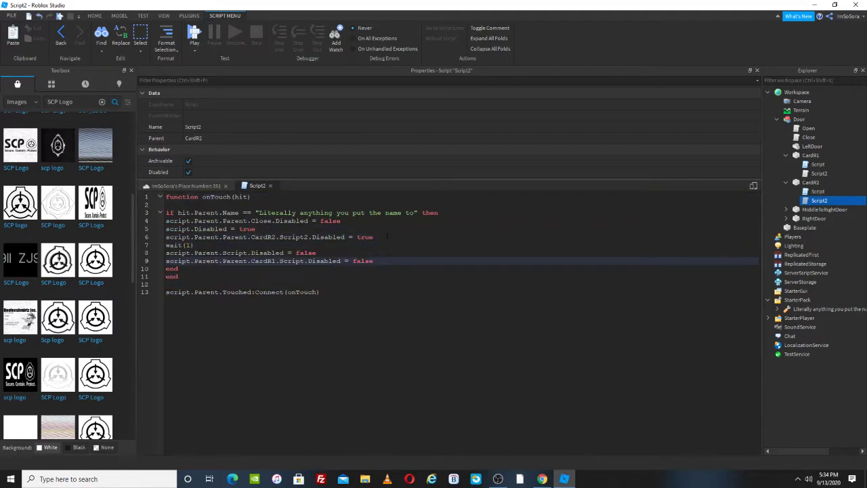
{"action": "key", "text": "BackSpace"}
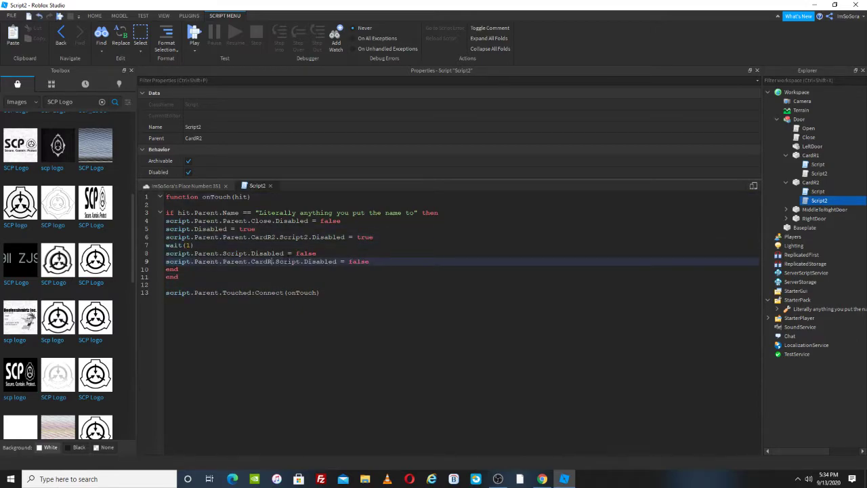
{"action": "type", "text": "2"}
{"action": "left_click", "coordinate": [272, 185]}
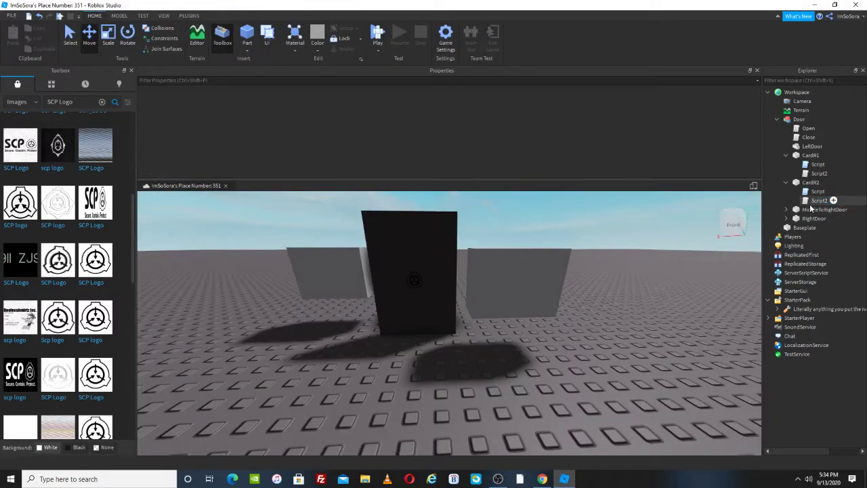
Add wait(1) and the re-enabling lines to CardR1's Script, change the last reference to CardR1.Script2, copy the block, and close the script
{"action": "double_click", "coordinate": [800, 164]}
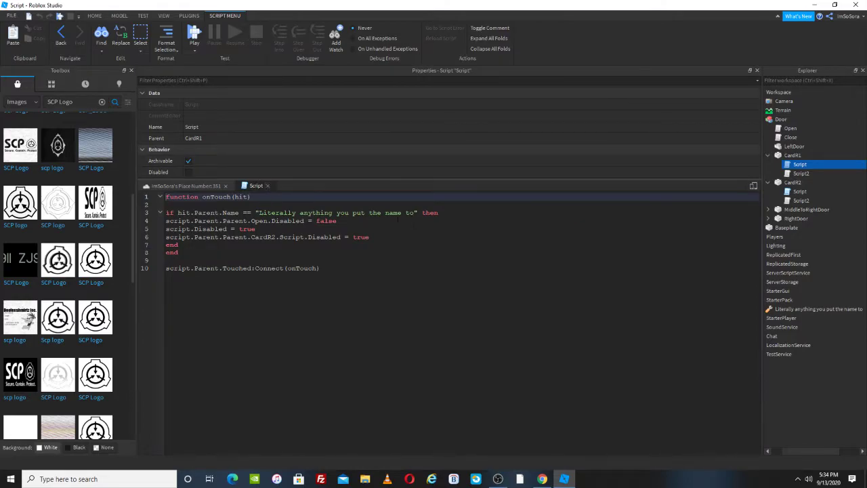
{"action": "left_click", "coordinate": [388, 237]}
{"action": "key", "text": "Return"}
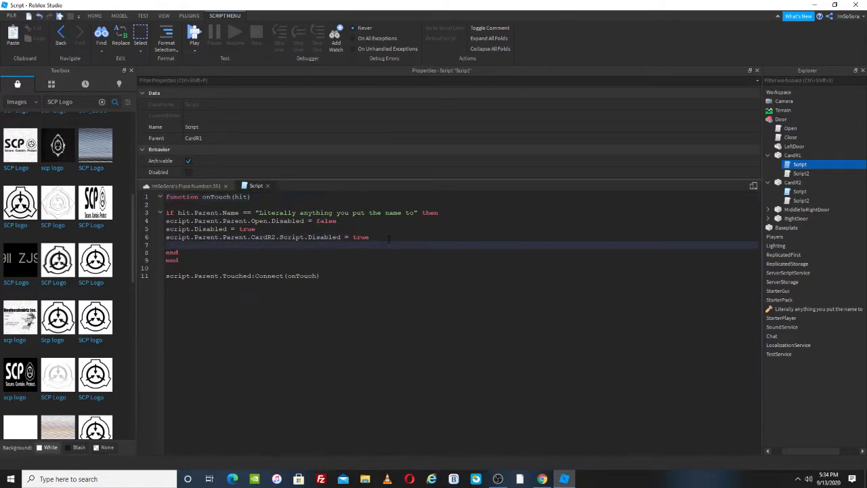
{"action": "type", "text": "wait(1) script.Parent.Script.Disabled = false script.Parent.Parent.CardR1.Script.Disabled = false"}
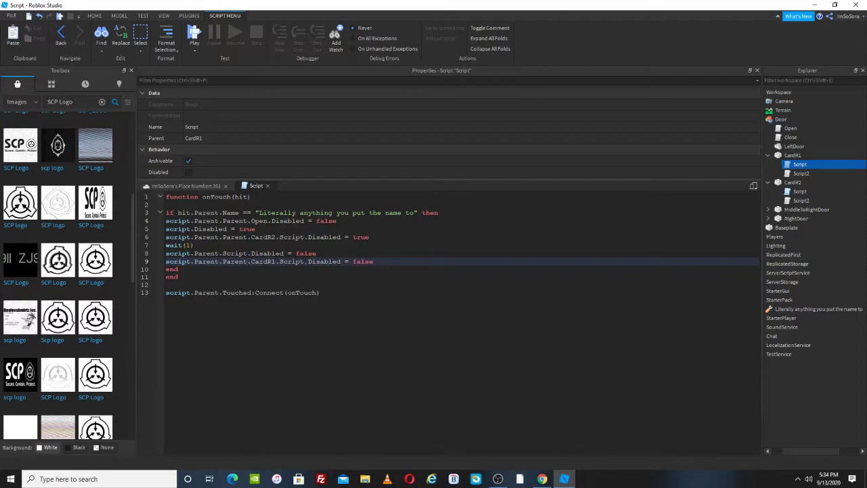
{"action": "left_click", "coordinate": [309, 262]}
{"action": "type", "text": "2"}
{"action": "left_click_drag", "start_coordinate": [383, 263], "coordinate": [149, 249]}
{"action": "key", "text": "ctrl+c"}
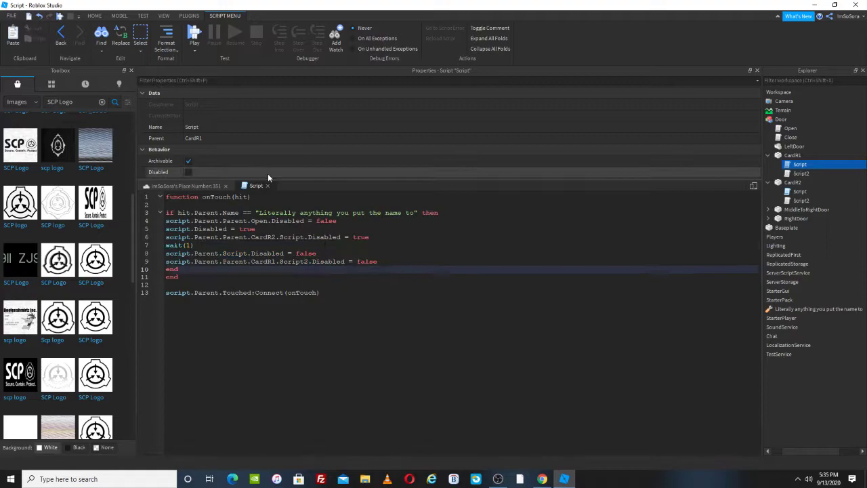
{"action": "left_click", "coordinate": [267, 186]}
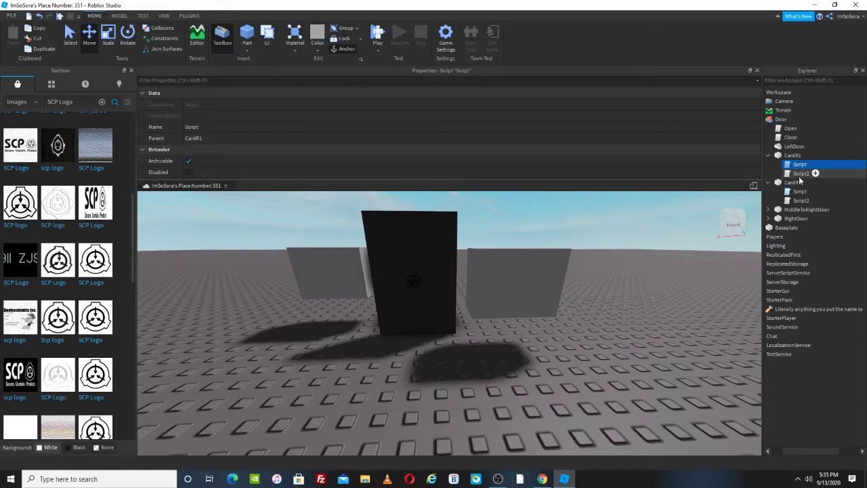
Reopen CardR1's Script, change the line below wait(1) to script.Parent.Script2.Disabled = false, and close the script
{"action": "double_click", "coordinate": [807, 165]}
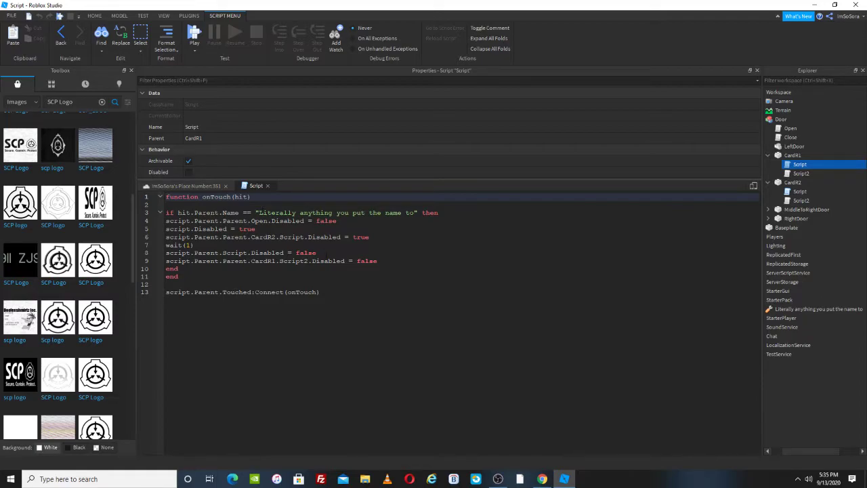
{"action": "left_click", "coordinate": [250, 252]}
{"action": "type", "text": "2"}
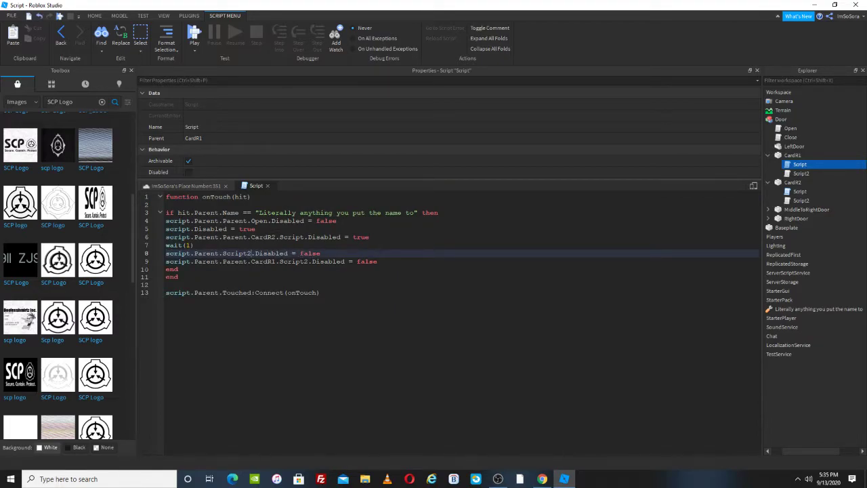
{"action": "left_click", "coordinate": [309, 261]}
{"action": "key", "text": "BackSpace"}
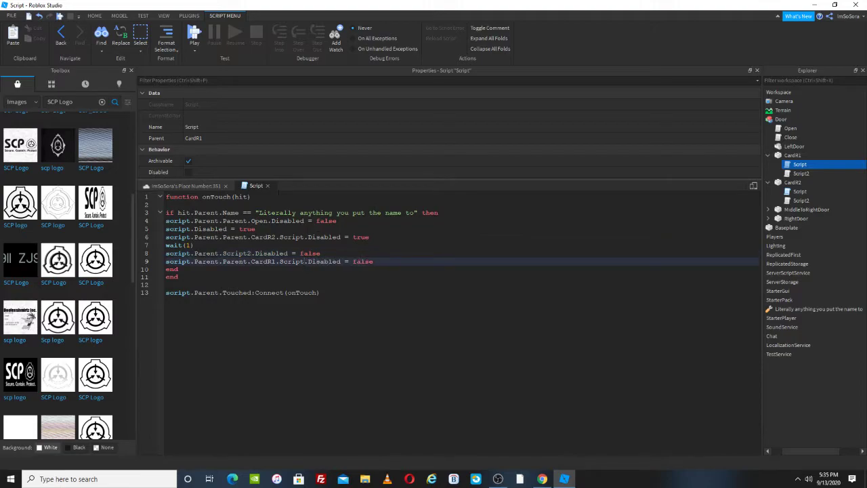
{"action": "type", "text": "2"}
{"action": "left_click", "coordinate": [267, 185]}
Paste the copied block into CardR2's Script below the CardR1.Script line, change script.Parent.Script to script.Parent.Script2, and close the script
{"action": "double_click", "coordinate": [800, 192]}
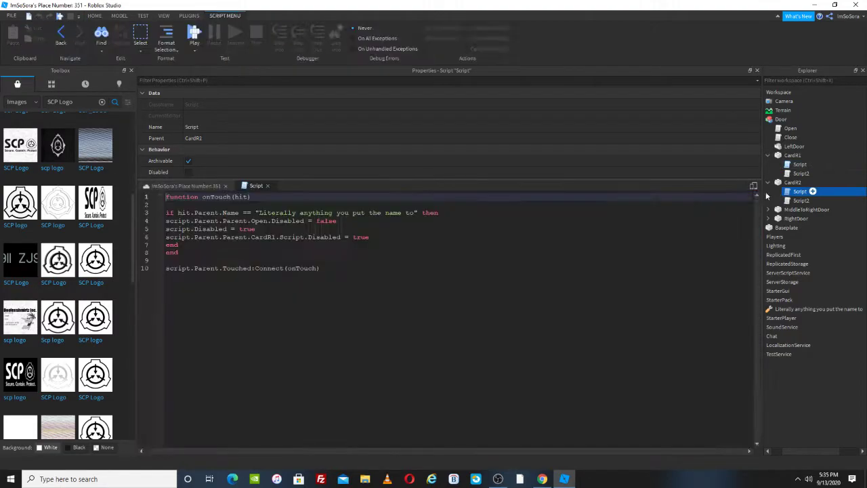
{"action": "left_click", "coordinate": [400, 238]}
{"action": "key", "text": "Return"}
{"action": "key", "text": "ctrl+v"}
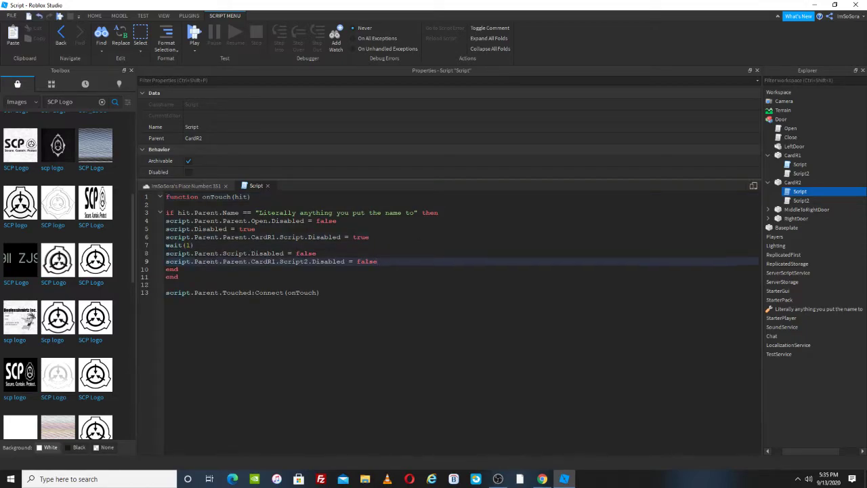
{"action": "left_click", "coordinate": [248, 253]}
{"action": "type", "text": "2"}
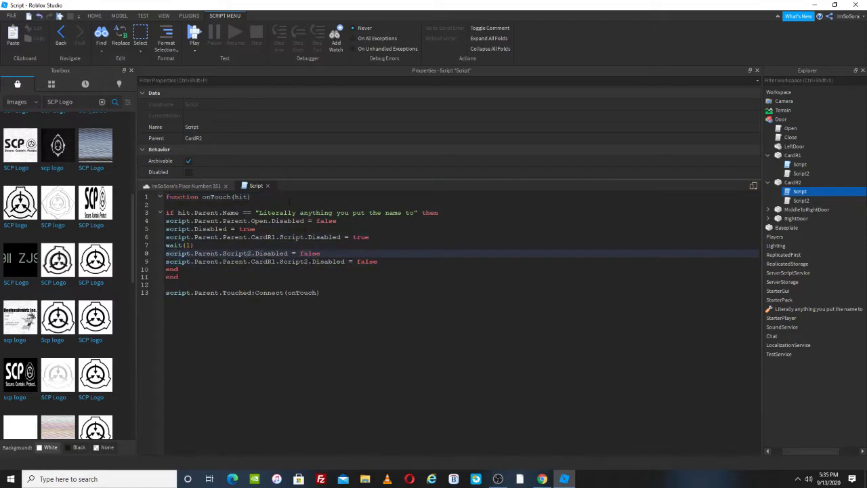
{"action": "left_click", "coordinate": [269, 186]}
Run a play test and repeatedly touch the card reader on the door's front side with the keycard equipped
{"action": "left_click", "coordinate": [378, 37]}
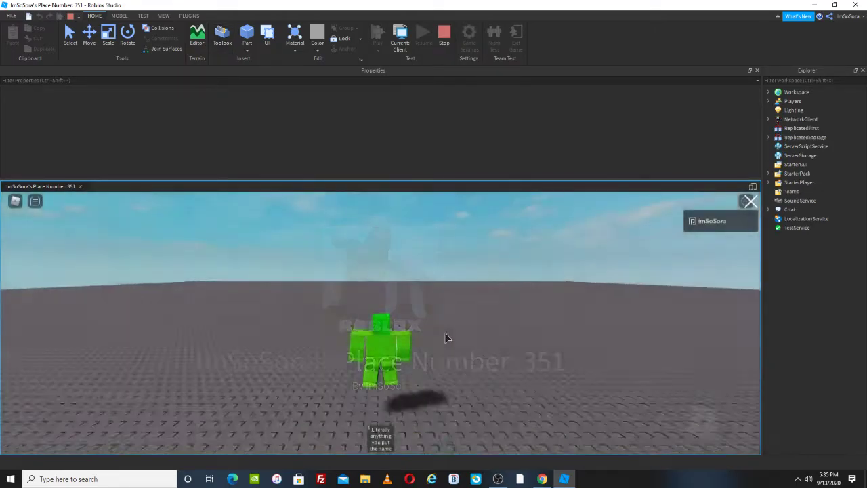
{"action": "key", "text": "w"}
{"action": "right_click_drag", "start_coordinate": [441, 341], "coordinate": [431, 340]}
{"action": "key", "text": "1"}
{"action": "scroll", "coordinate": [431, 341], "scroll_direction": "up", "scroll_amount": 5}
{"action": "key", "text": "w"}
{"action": "key", "text": "s"}
{"action": "key", "text": "1"}
{"action": "key", "text": "d"}
{"action": "key", "text": "a"}
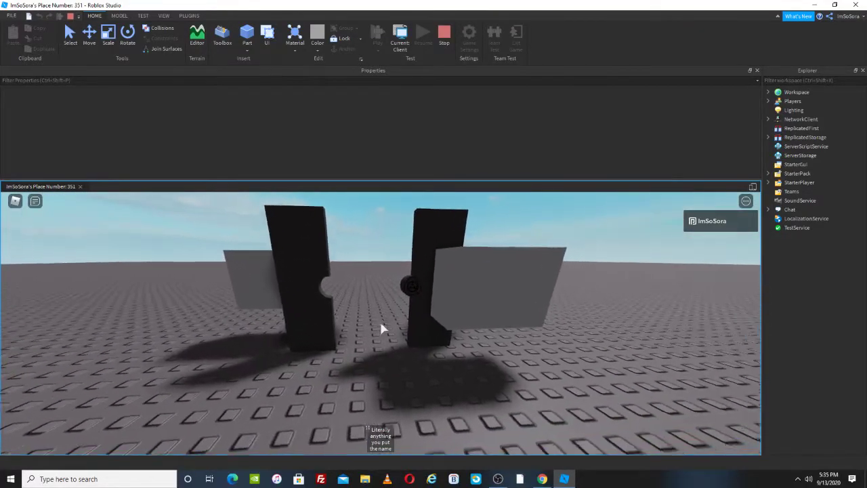
{"action": "key", "text": "1"}
{"action": "key", "text": "w"}
{"action": "key", "text": "s"}
{"action": "key", "text": "w"}
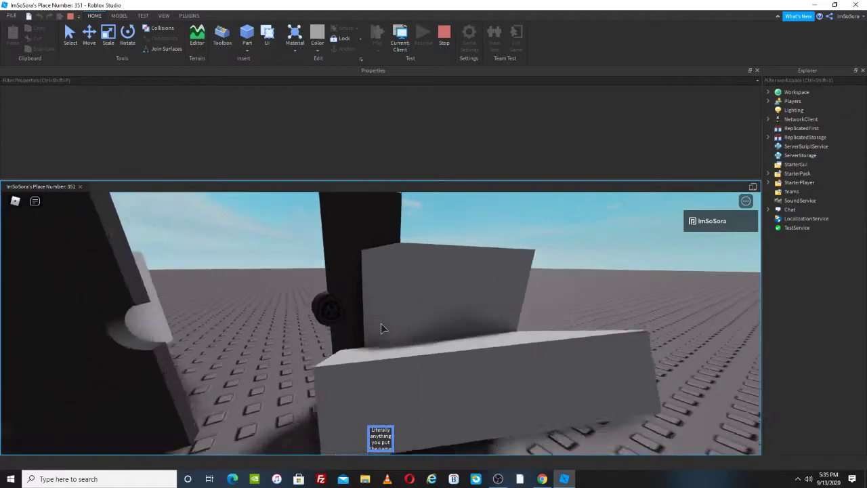
{"action": "key", "text": "1"}
{"action": "key", "text": "s"}
{"action": "key", "text": "w"}
{"action": "key", "text": "s"}
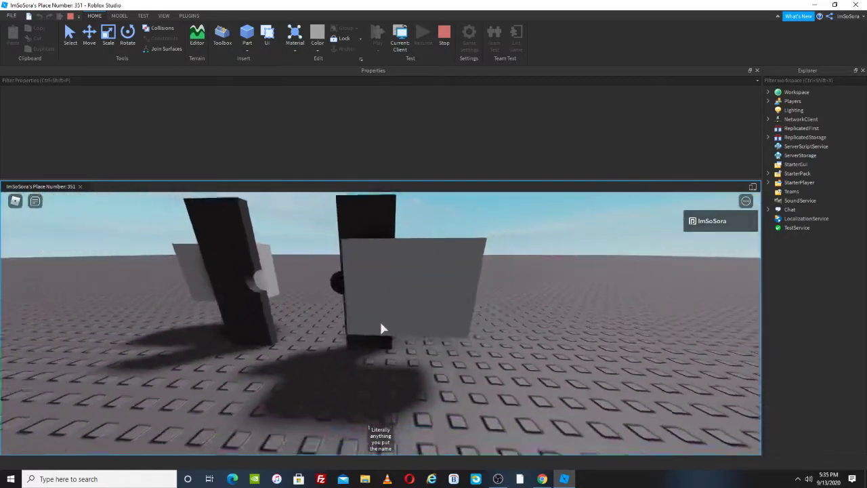
Test the keycard against the reader on the door's back side, walk back through and stop the play test
{"action": "key", "text": "1"}
{"action": "key", "text": "w"}
{"action": "key", "text": "1"}
{"action": "key", "text": "1"}
{"action": "key", "text": "1"}
{"action": "key", "text": "w"}
{"action": "key", "text": "a"}
{"action": "key", "text": "s"}
{"action": "key", "text": "w"}
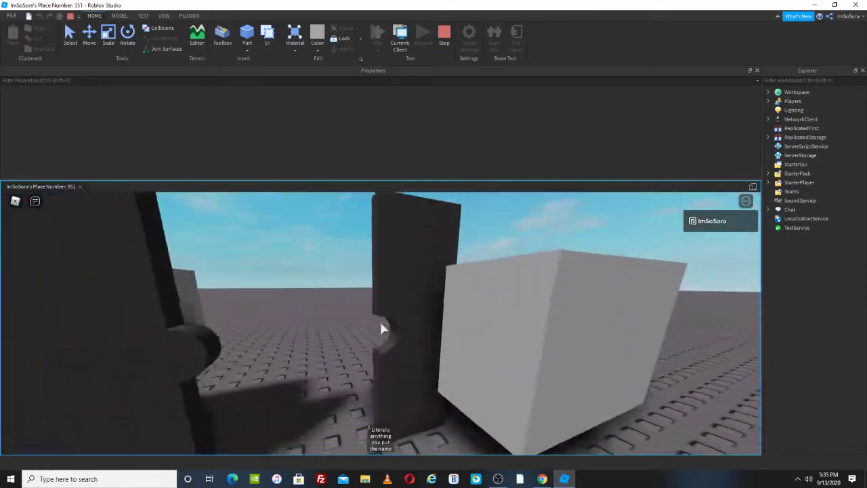
{"action": "key", "text": "s"}
{"action": "key", "text": "1"}
{"action": "key", "text": "w"}
{"action": "key", "text": "s"}
{"action": "key", "text": "1"}
{"action": "scroll", "coordinate": [381, 324], "scroll_direction": "down", "scroll_amount": 3}
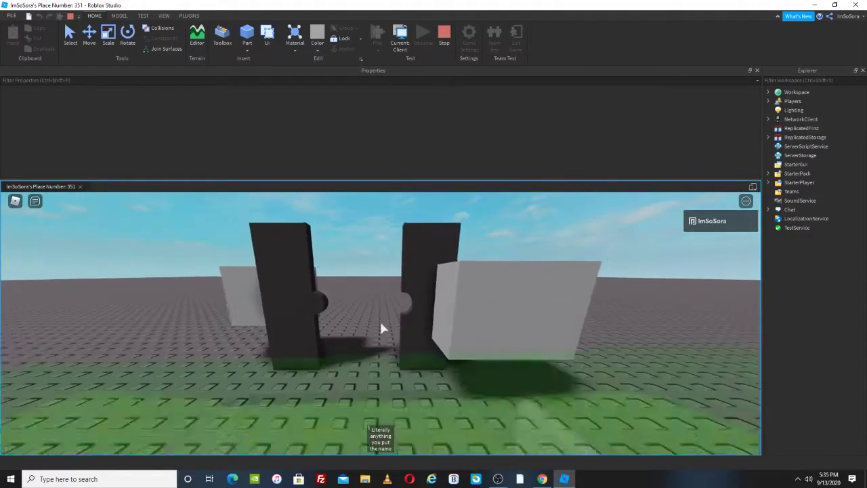
{"action": "key", "text": "w"}
{"action": "right_click_drag", "start_coordinate": [399, 244], "coordinate": [399, 243]}
{"action": "key", "text": "w"}
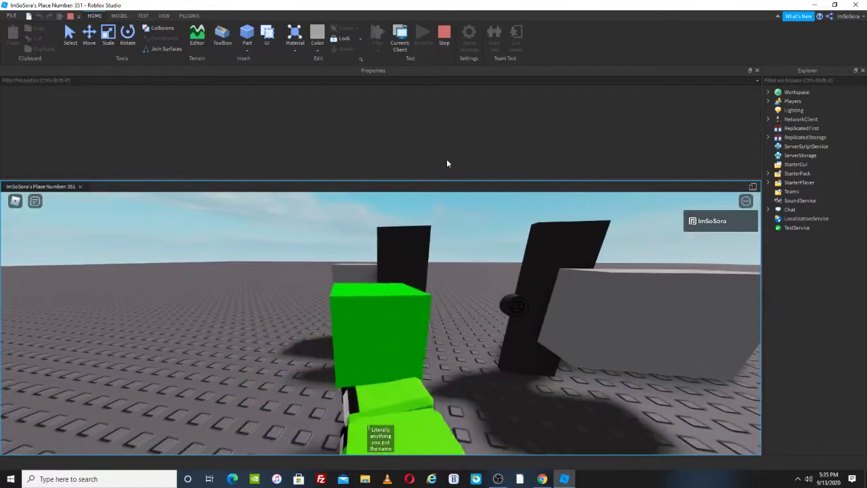
{"action": "left_click", "coordinate": [453, 50]}
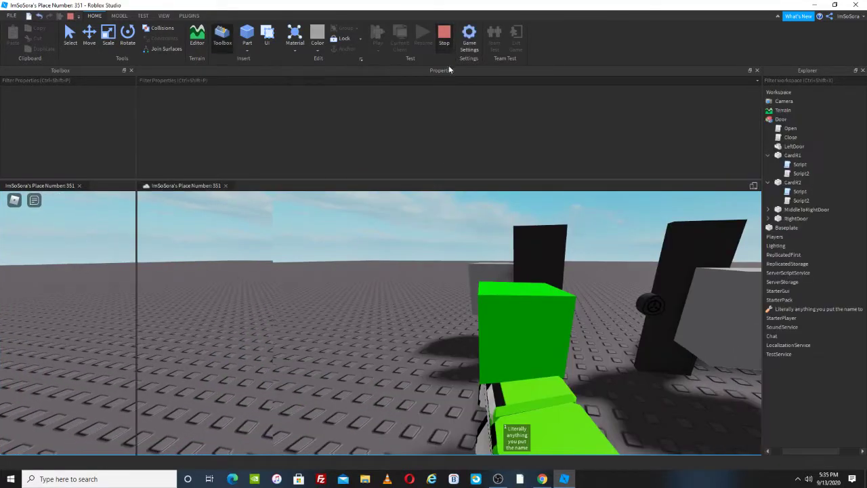
Copy the SCP logo decal onto the back face of MiddleToRightDoor and collapse the MiddleToRightDoor and RightDoor entries
{"action": "left_click", "coordinate": [416, 271]}
{"action": "key", "text": "w"}
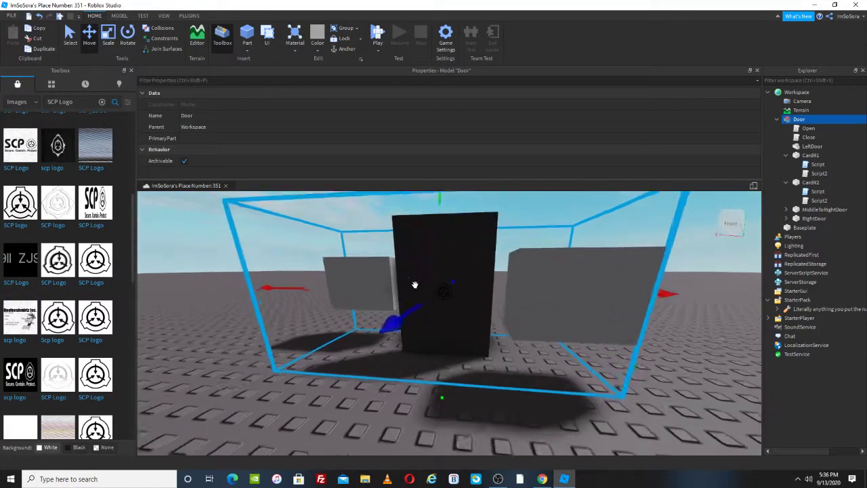
{"action": "left_click", "coordinate": [70, 42]}
{"action": "left_click", "coordinate": [333, 237]}
{"action": "key", "text": "s"}
{"action": "key", "text": "ctrl+c"}
{"action": "right_click_drag", "start_coordinate": [411, 263], "coordinate": [411, 263]}
{"action": "key", "text": "w"}
{"action": "key", "text": "w"}
{"action": "key", "text": "ctrl+v"}
{"action": "left_click", "coordinate": [453, 294]}
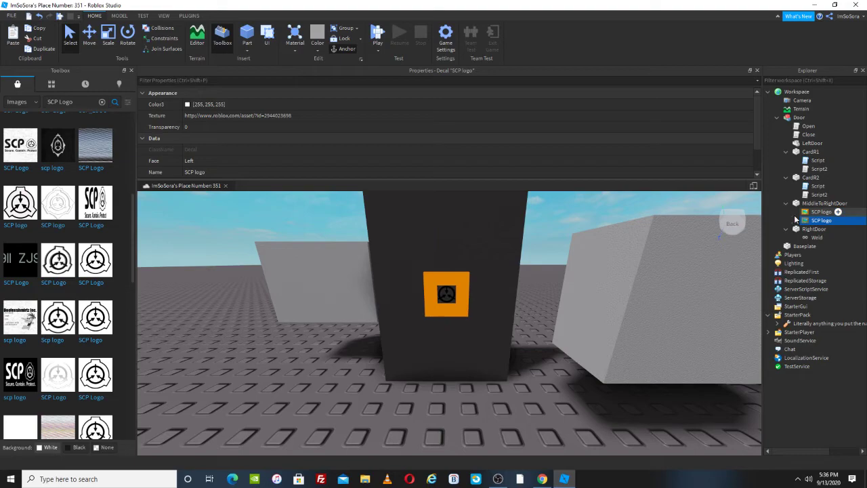
{"action": "left_click", "coordinate": [797, 219]}
{"action": "left_click", "coordinate": [786, 203]}
{"action": "left_click", "coordinate": [786, 212]}
Copy LeftDoor's position, -4.066, 3.325, 25.841, into the first Vector3.new of the Close script
{"action": "key", "text": "w"}
{"action": "right_click_drag", "start_coordinate": [507, 329], "coordinate": [563, 276]}
{"action": "double_click", "coordinate": [809, 134]}
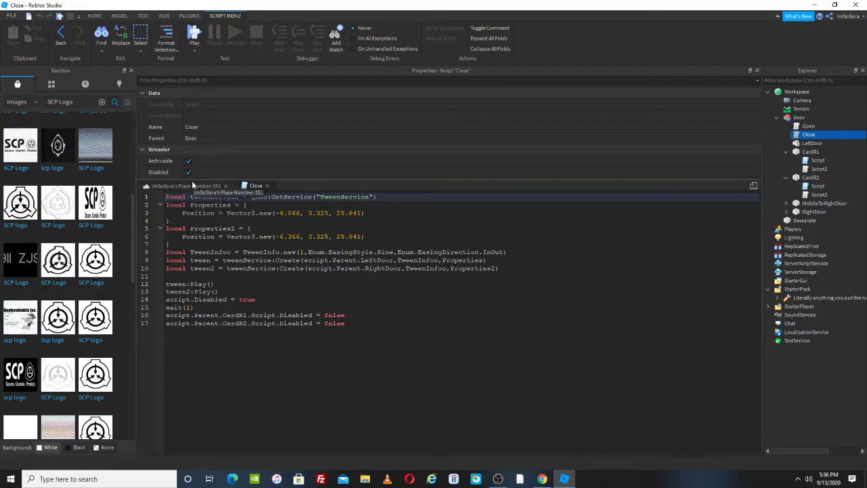
{"action": "left_click", "coordinate": [194, 185]}
{"action": "left_click", "coordinate": [403, 263]}
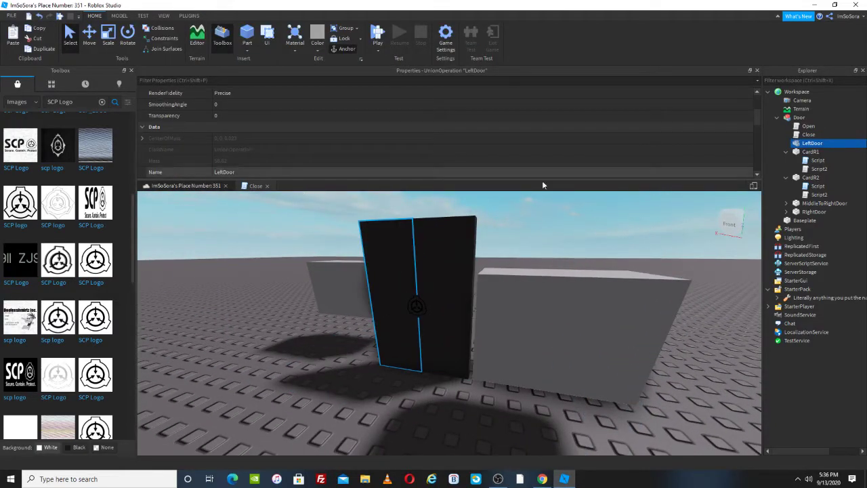
{"action": "left_click", "coordinate": [256, 185]}
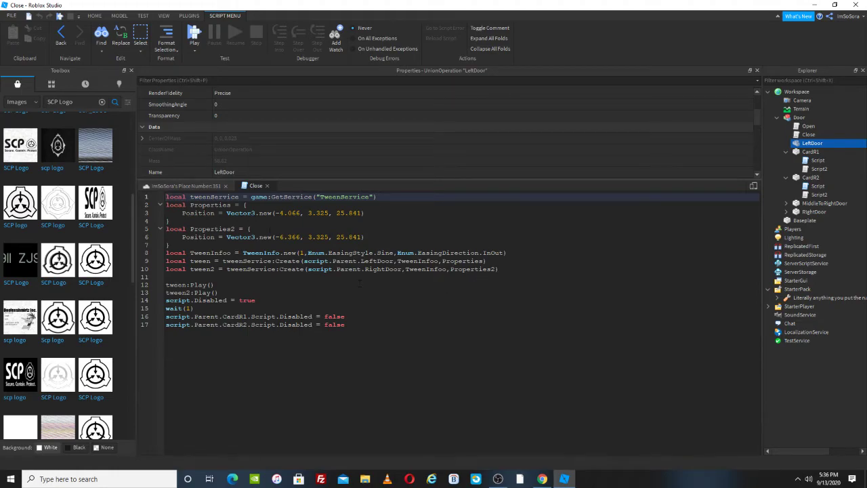
{"action": "left_click", "coordinate": [184, 186]}
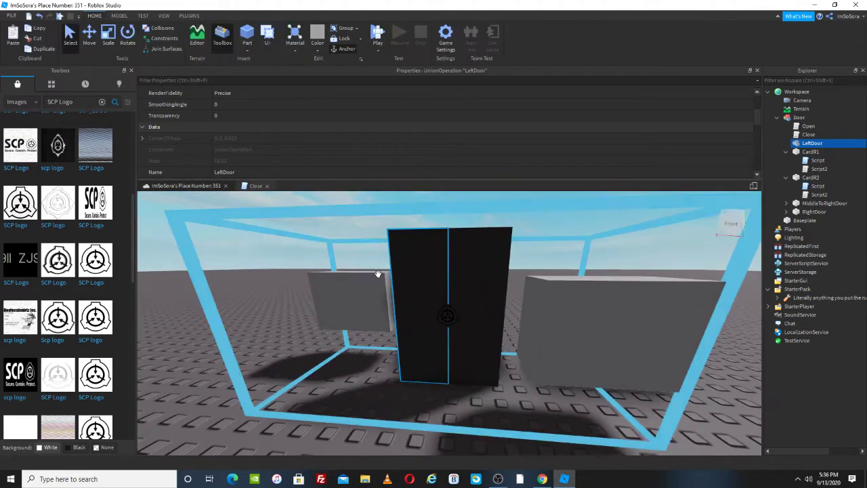
{"action": "scroll", "coordinate": [249, 136], "scroll_direction": "down", "scroll_amount": 1}
{"action": "left_click", "coordinate": [253, 172]}
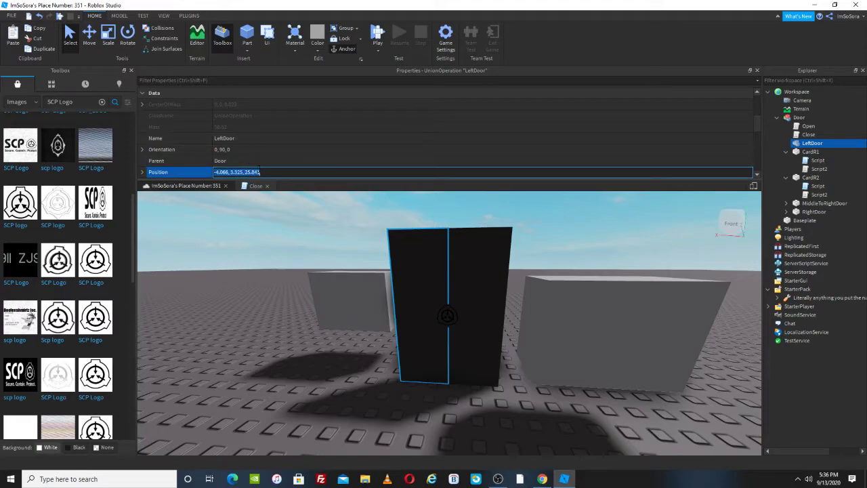
{"action": "left_click", "coordinate": [254, 186]}
{"action": "left_click_drag", "start_coordinate": [276, 213], "coordinate": [361, 212]}
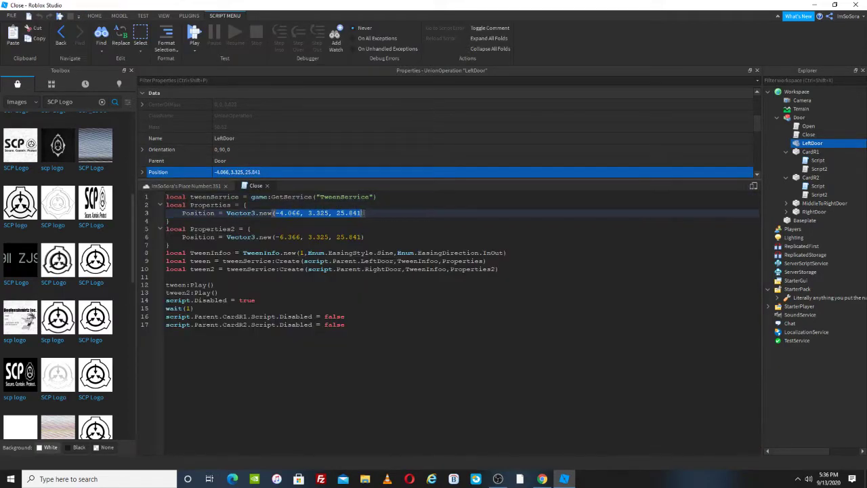
{"action": "key", "text": "ctrl+v"}
Compare RightDoor's position with the Properties2 vector in the Close script and close the script
{"action": "left_click", "coordinate": [181, 185]}
{"action": "left_click", "coordinate": [458, 271]}
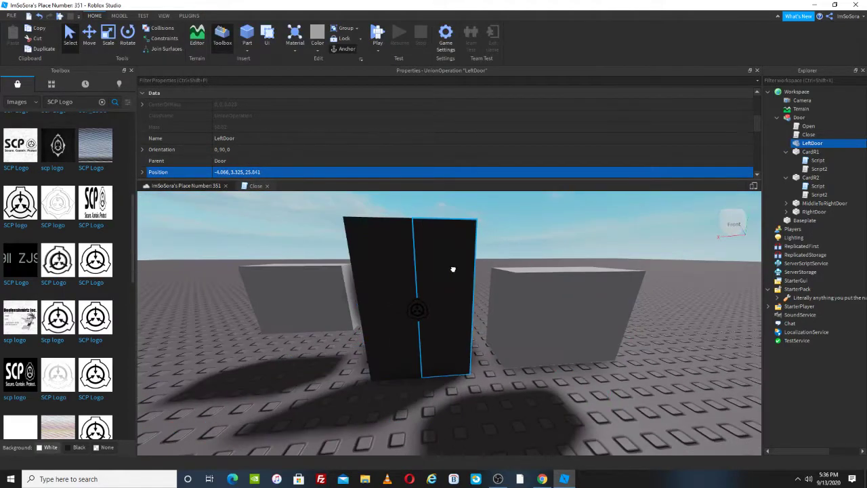
{"action": "left_click", "coordinate": [238, 149]}
{"action": "left_click", "coordinate": [256, 185]}
{"action": "left_click_drag", "start_coordinate": [274, 213], "coordinate": [334, 212]}
{"action": "left_click", "coordinate": [275, 232]}
{"action": "left_click_drag", "start_coordinate": [276, 237], "coordinate": [362, 237]}
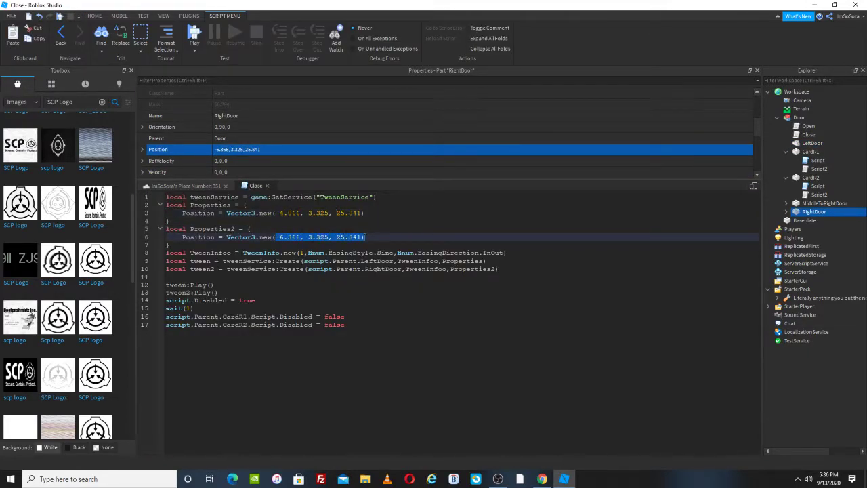
{"action": "left_click", "coordinate": [267, 186]}
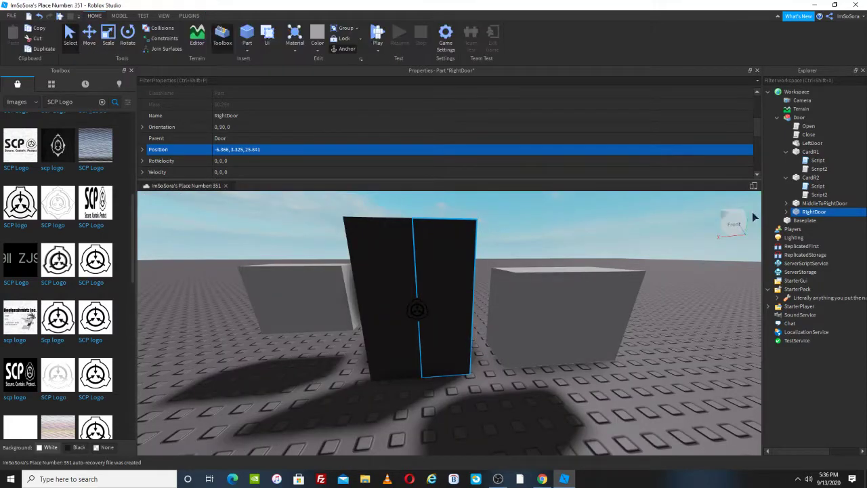
Review the Script2 code of CardR2 and CardR1, followed by the Script code of both readers
{"action": "double_click", "coordinate": [819, 195]}
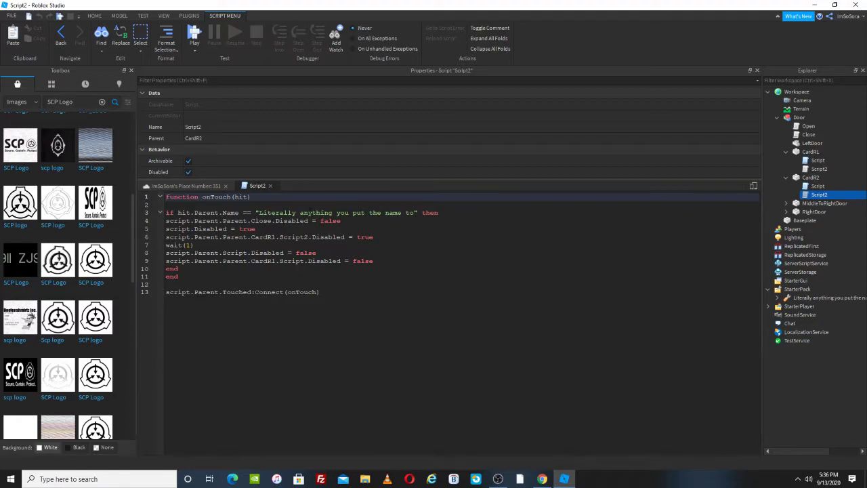
{"action": "left_click", "coordinate": [334, 253]}
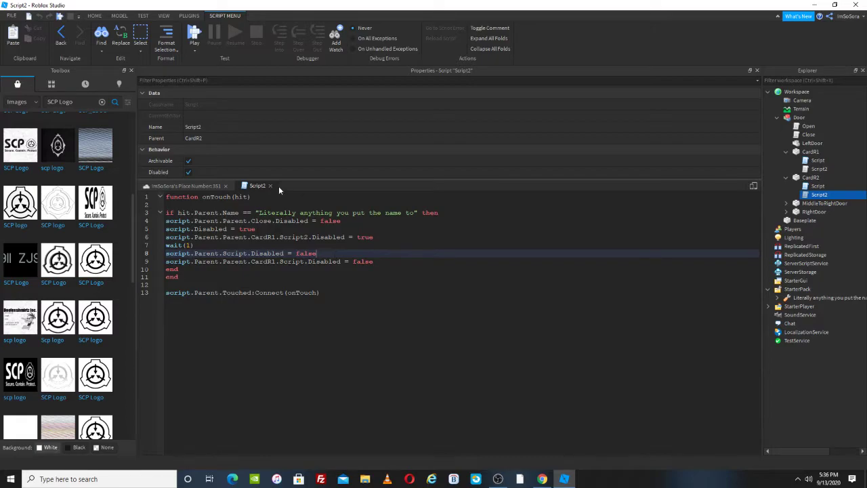
{"action": "double_click", "coordinate": [819, 168]}
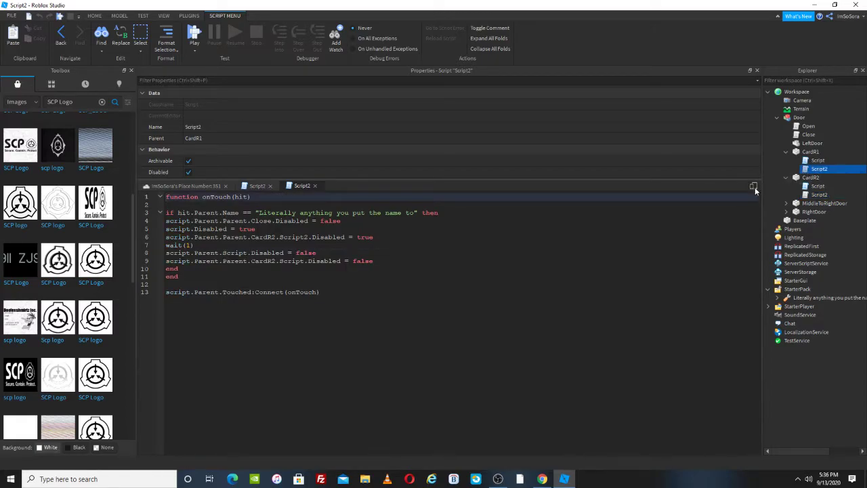
{"action": "left_click", "coordinate": [270, 185]}
{"action": "left_click", "coordinate": [270, 186]}
{"action": "double_click", "coordinate": [819, 185]}
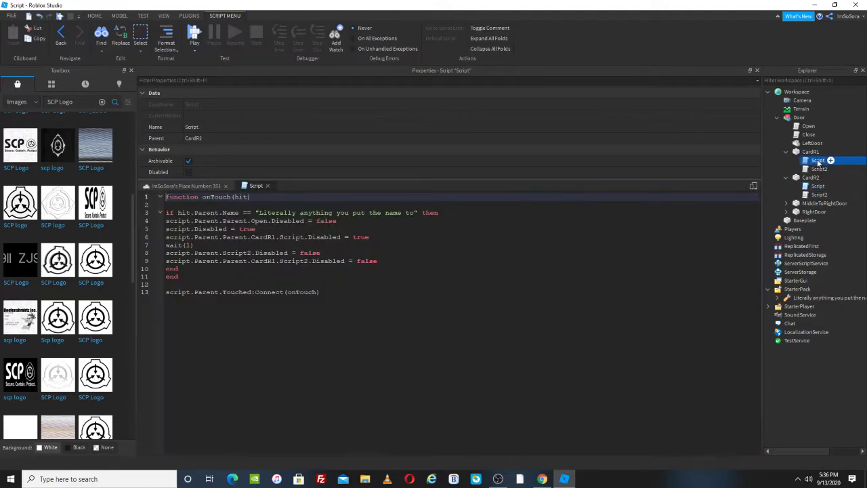
{"action": "double_click", "coordinate": [819, 161]}
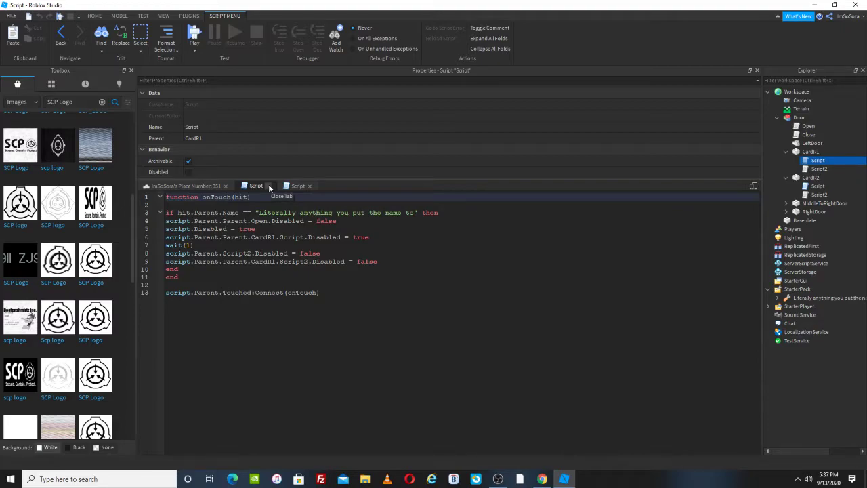
Compare the enabling and disabling lines across all four card reader scripts, and close them
{"action": "double_click", "coordinate": [819, 195]}
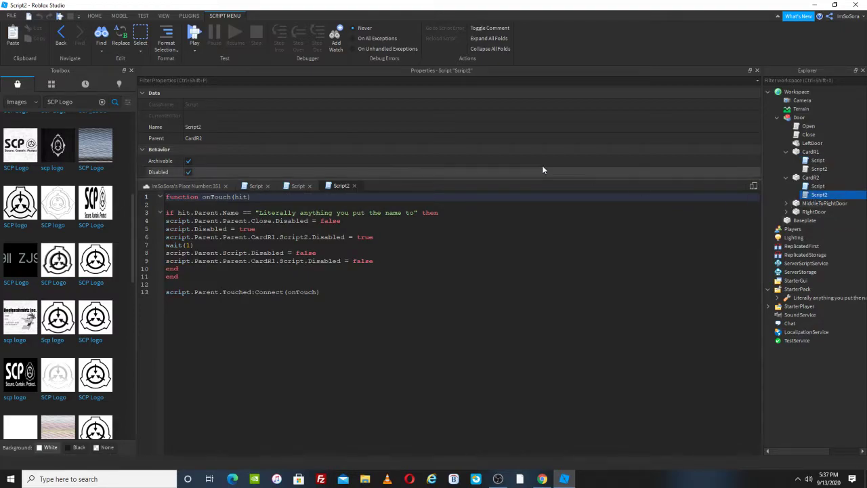
{"action": "left_click", "coordinate": [297, 186]}
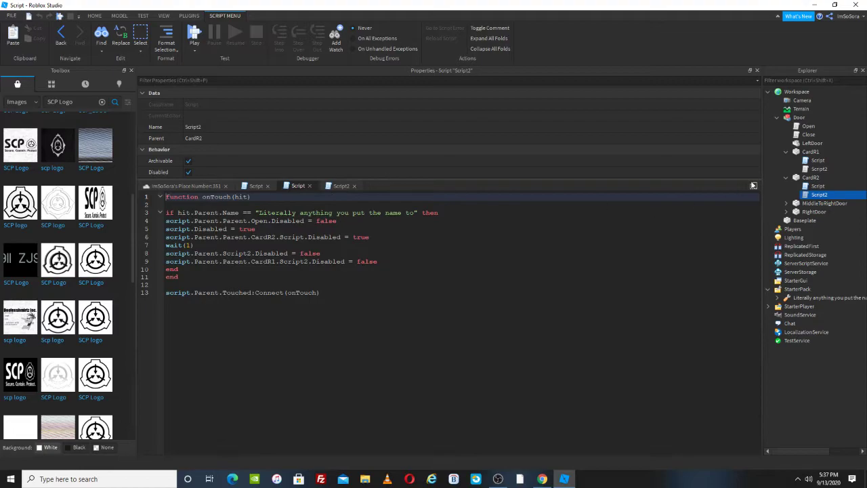
{"action": "double_click", "coordinate": [819, 169]}
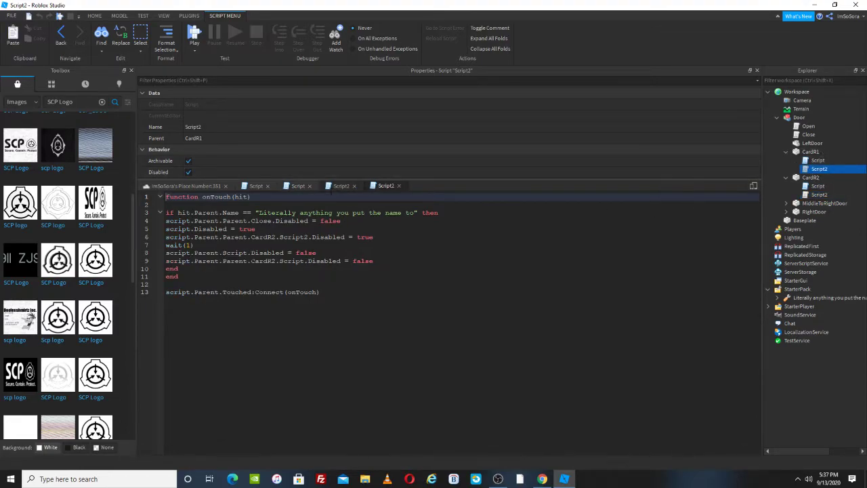
{"action": "left_click", "coordinate": [341, 186]}
{"action": "left_click", "coordinate": [300, 187]}
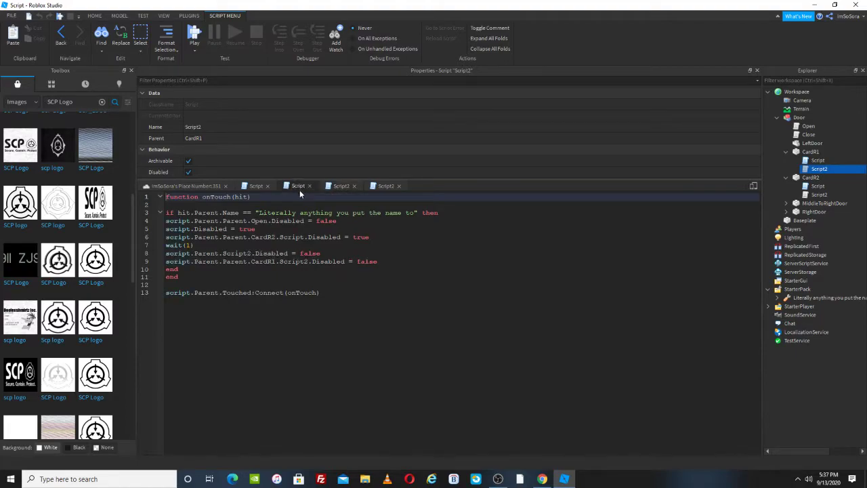
{"action": "left_click", "coordinate": [252, 187]}
{"action": "left_click", "coordinate": [268, 186]}
{"action": "left_click", "coordinate": [268, 185]}
{"action": "left_click", "coordinate": [269, 186]}
{"action": "left_click", "coordinate": [269, 186]}
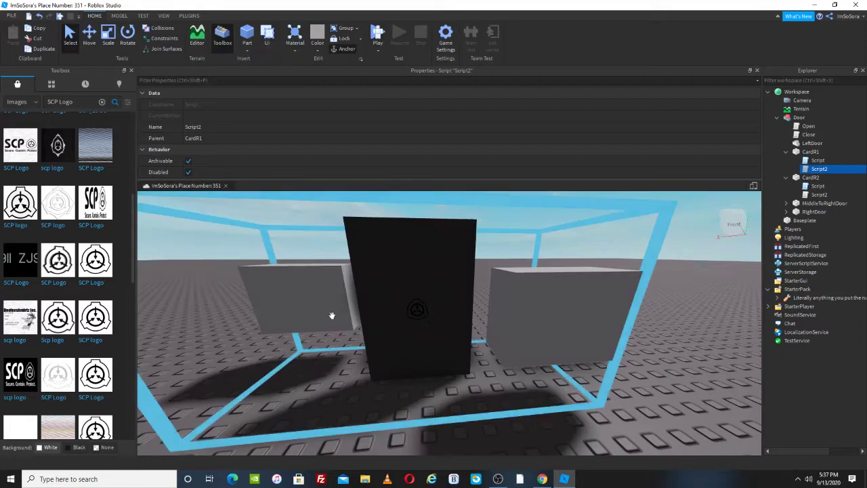
Inspect the door's Close and Open scripts and close both
{"action": "double_click", "coordinate": [820, 135]}
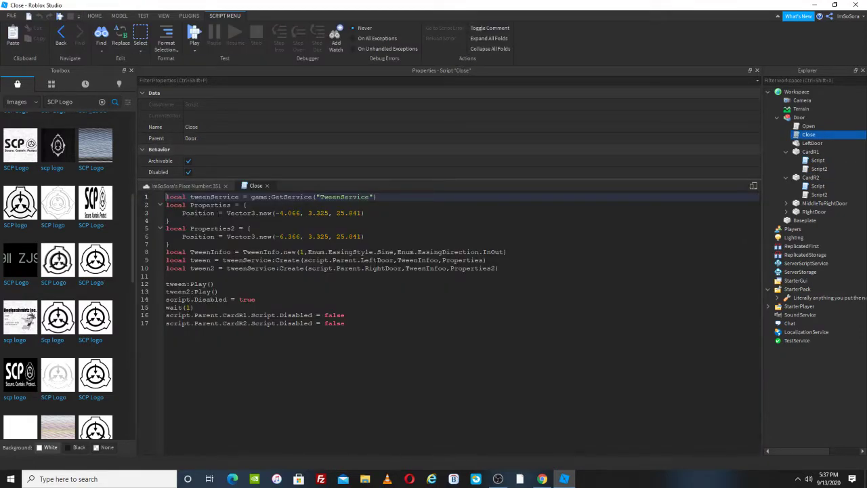
{"action": "double_click", "coordinate": [809, 126]}
{"action": "left_click", "coordinate": [268, 186]}
{"action": "left_click", "coordinate": [268, 187]}
{"action": "left_click", "coordinate": [389, 205]}
Start a play test and expand the Door, CardR1 and CardR2 objects in the Explorer to monitor their scripts
{"action": "left_click", "coordinate": [378, 36]}
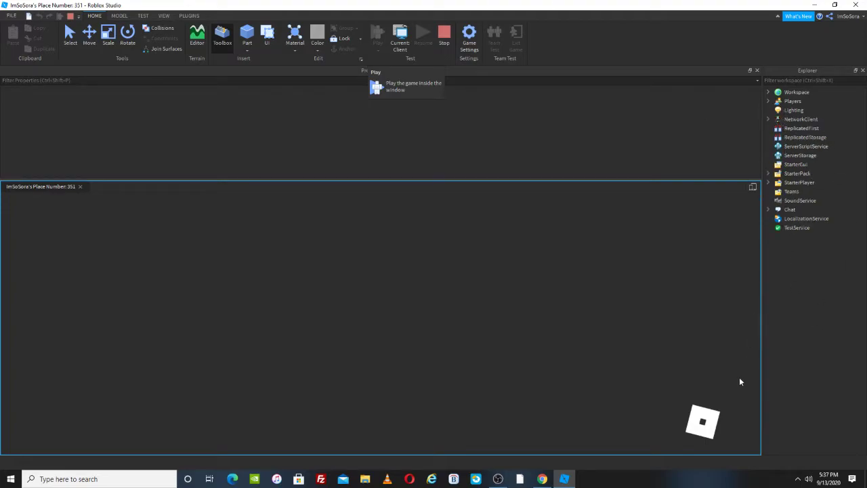
{"action": "left_click", "coordinate": [769, 92]}
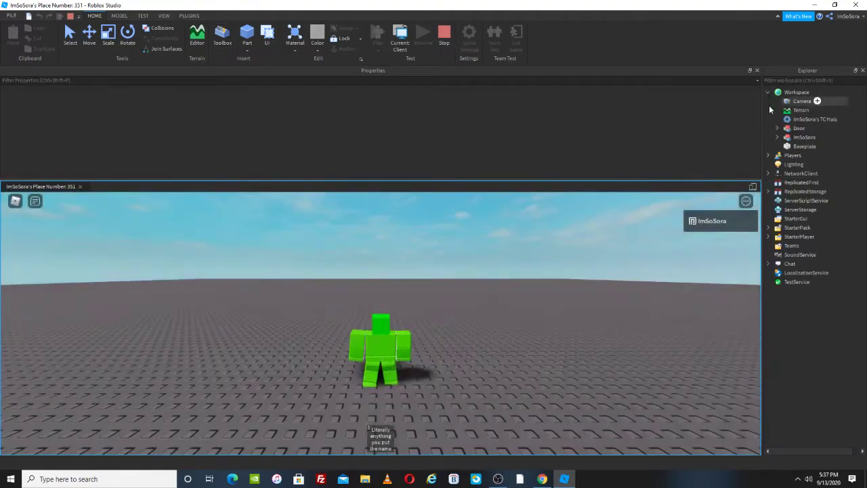
{"action": "left_click", "coordinate": [778, 128]}
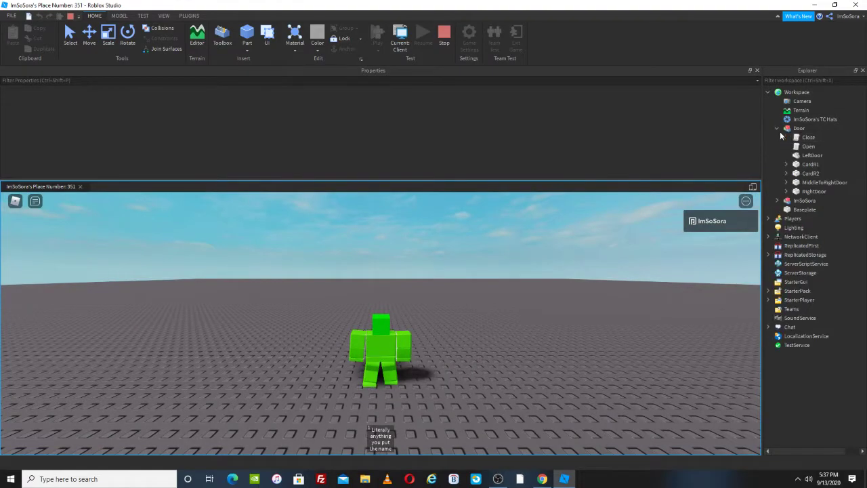
{"action": "left_click", "coordinate": [786, 173]}
{"action": "left_click", "coordinate": [807, 164]}
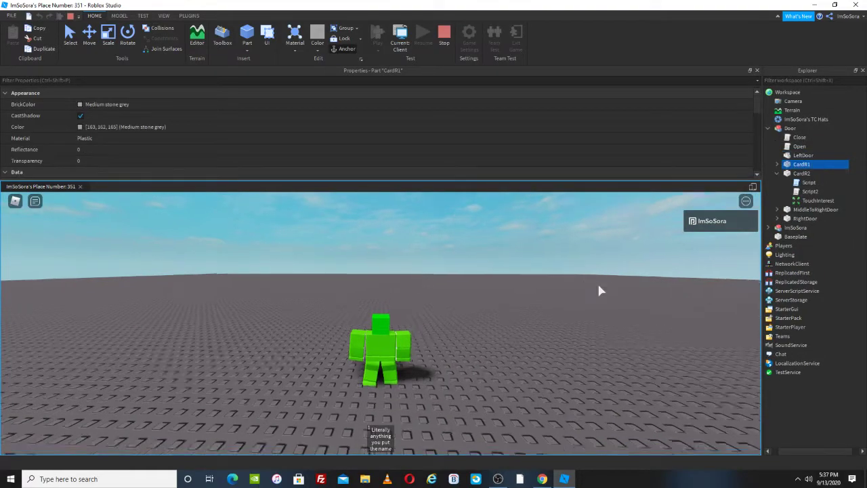
{"action": "left_click", "coordinate": [778, 164]}
Walk the character up to the door to test how it opens, and stop the play test
{"action": "left_click", "coordinate": [641, 281]}
{"action": "right_click_drag", "start_coordinate": [641, 281], "coordinate": [641, 281]}
{"action": "key", "text": "w"}
{"action": "scroll", "coordinate": [641, 285], "scroll_direction": "up", "scroll_amount": 5}
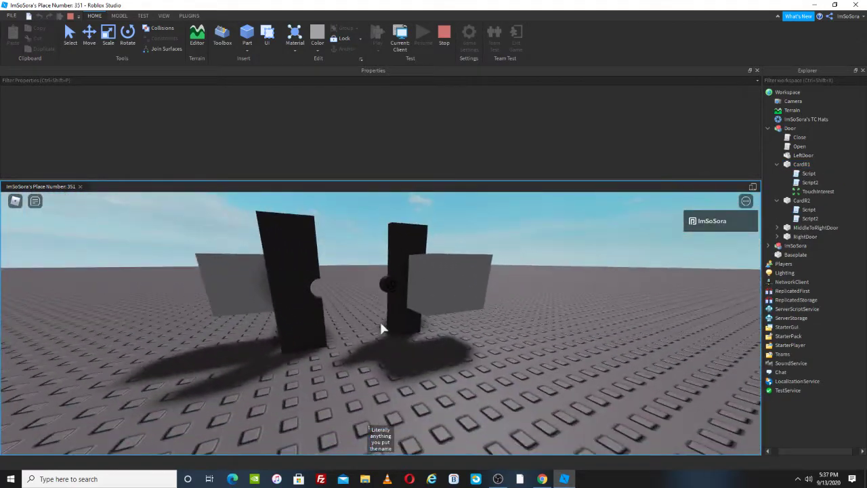
{"action": "key", "text": "w"}
{"action": "scroll", "coordinate": [381, 329], "scroll_direction": "down", "scroll_amount": 3}
{"action": "left_click", "coordinate": [442, 49]}
{"action": "key", "text": "shift+F5"}
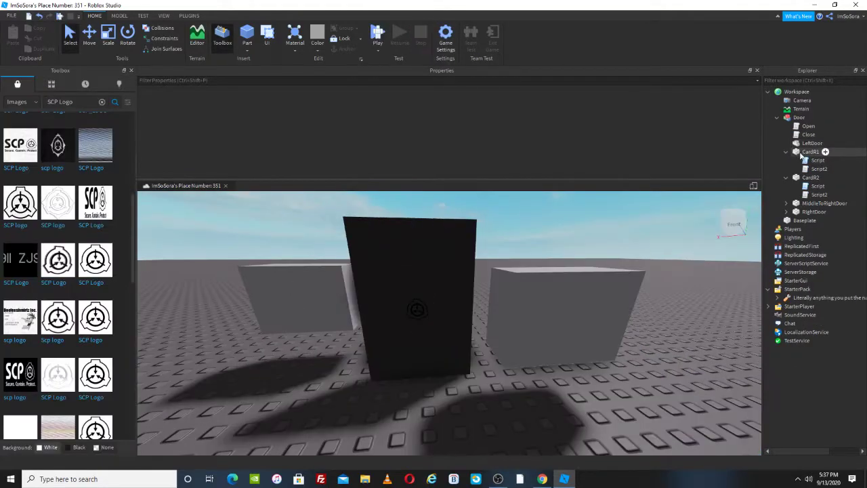
Open CardR1's Script and the door's Open script, enter 2 on two lines of Open, check the Close script, and close them all
{"action": "left_click", "coordinate": [807, 161]}
{"action": "double_click", "coordinate": [807, 161]}
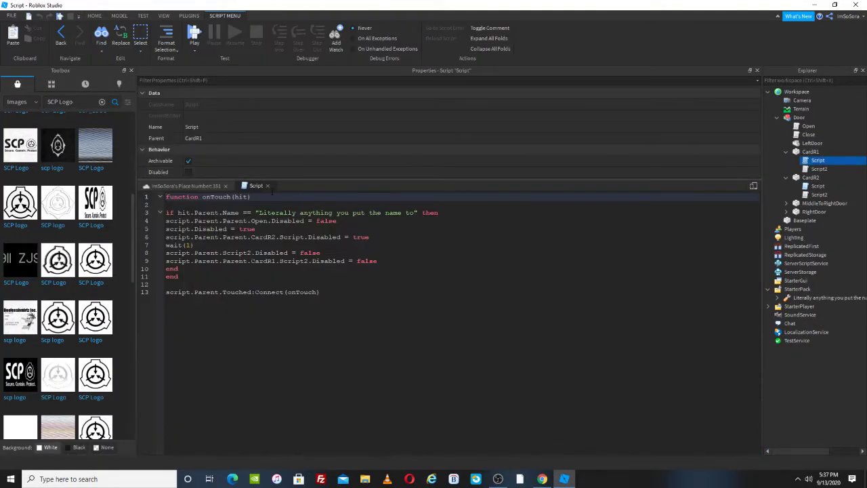
{"action": "double_click", "coordinate": [808, 126]}
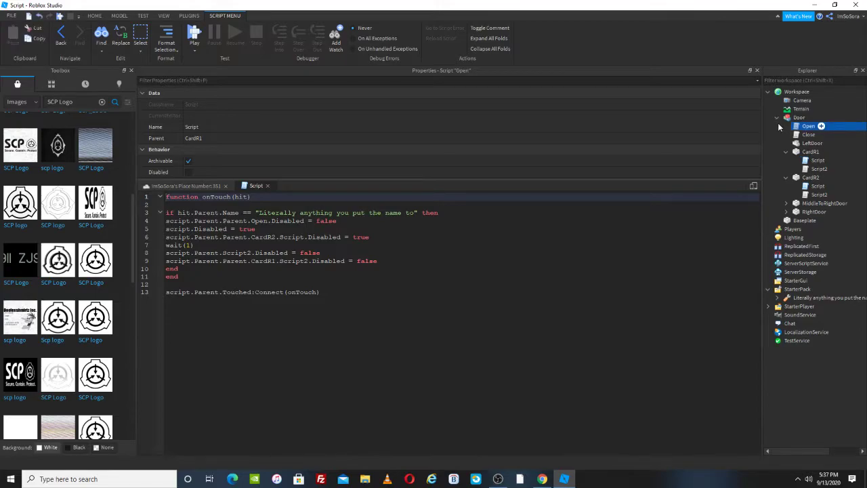
{"action": "left_click", "coordinate": [277, 315]}
{"action": "type", "text": "2"}
{"action": "left_click", "coordinate": [278, 323]}
{"action": "type", "text": "2"}
{"action": "left_click", "coordinate": [309, 185]}
{"action": "left_click", "coordinate": [267, 186]}
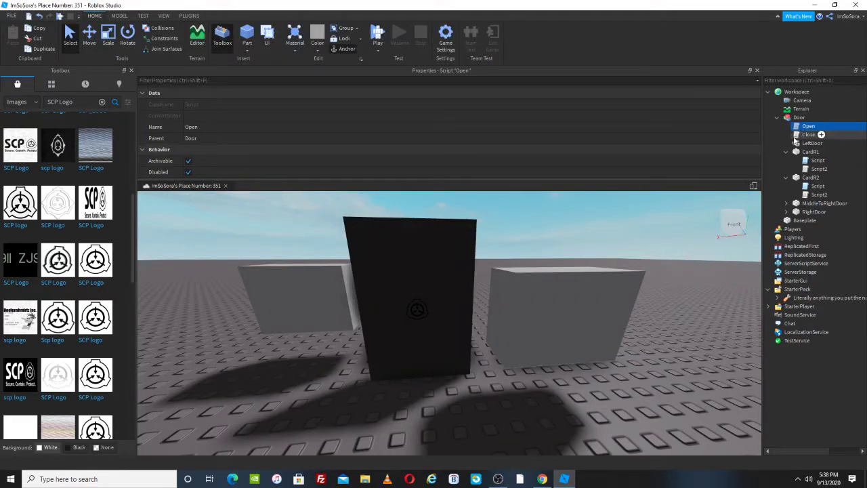
{"action": "double_click", "coordinate": [799, 135]}
{"action": "left_click", "coordinate": [267, 185]}
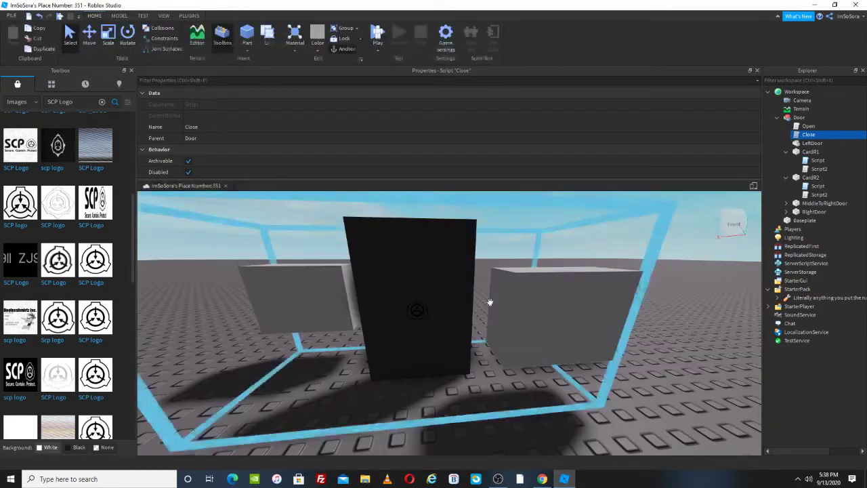
Start a play test and expand CardR1 and CardR2 in the Explorer
{"action": "left_click", "coordinate": [377, 34]}
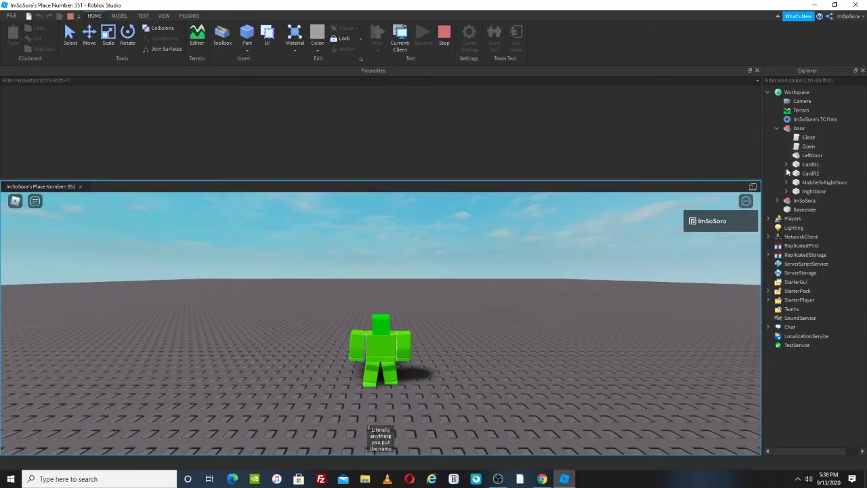
{"action": "left_click", "coordinate": [787, 164]}
{"action": "left_click", "coordinate": [787, 201]}
Walk to the front card reader and repeatedly touch it with the keycard to test opening and closing the door
{"action": "scroll", "coordinate": [380, 322], "scroll_direction": "up", "scroll_amount": 3}
{"action": "key", "text": "w"}
{"action": "key", "text": "s"}
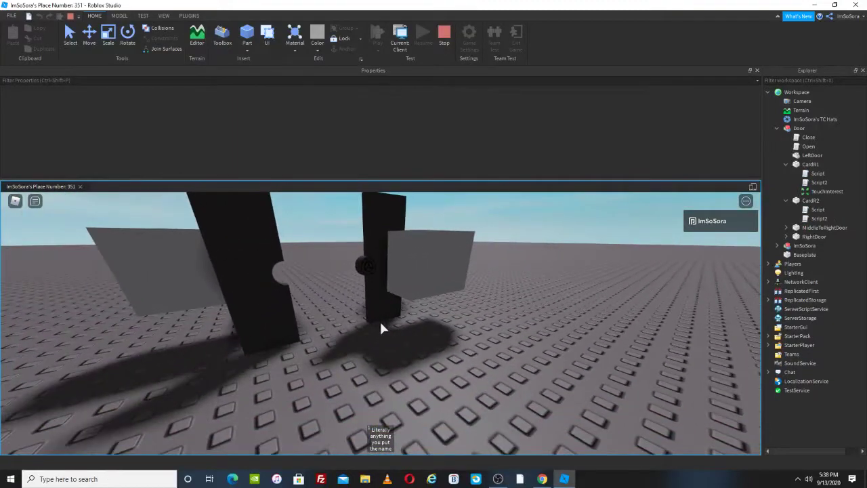
{"action": "key", "text": "1"}
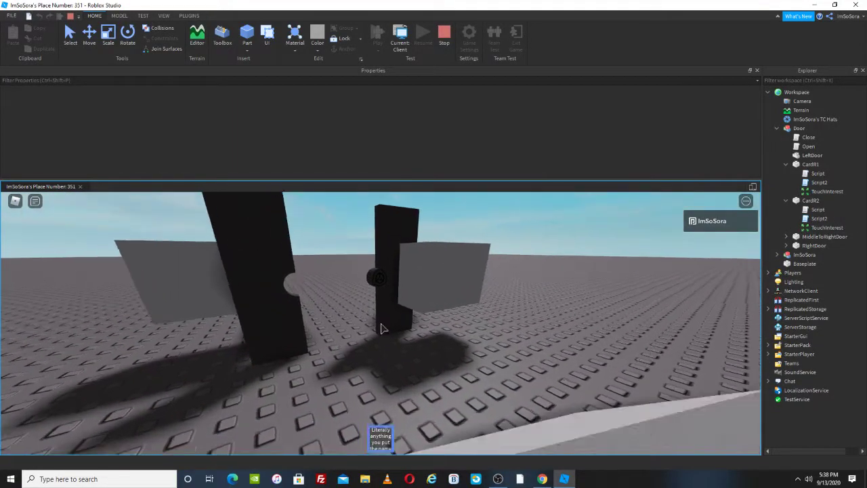
{"action": "key", "text": "w"}
{"action": "key", "text": "s"}
{"action": "key", "text": "1"}
{"action": "key", "text": "d"}
{"action": "key", "text": "1"}
{"action": "key", "text": "a"}
{"action": "key", "text": "1"}
{"action": "key", "text": "s"}
{"action": "key", "text": "1"}
{"action": "key", "text": "w"}
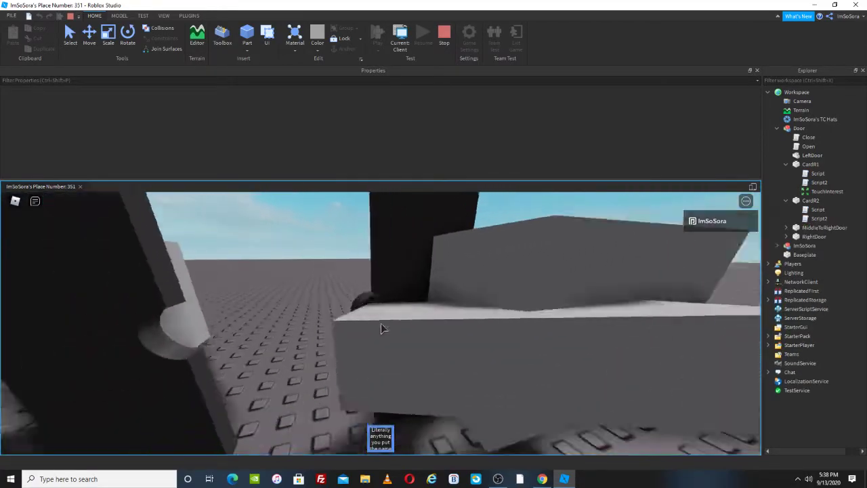
{"action": "key", "text": "s"}
{"action": "key", "text": "1"}
{"action": "key", "text": "1"}
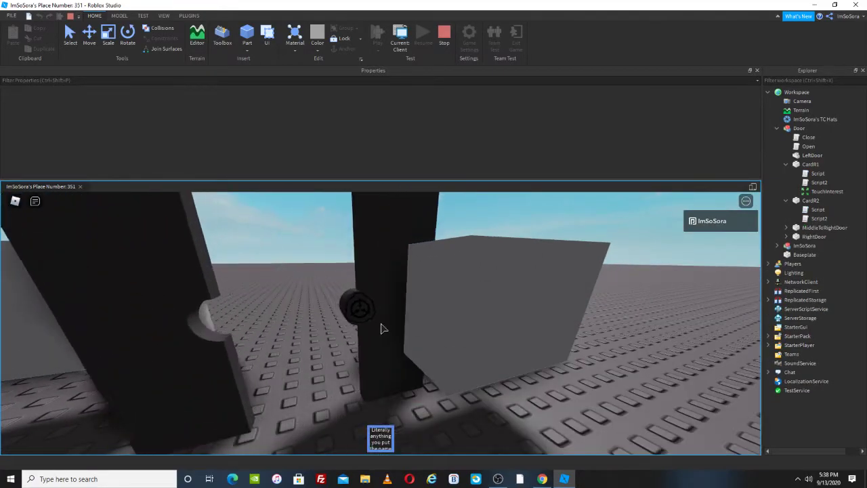
{"action": "key", "text": "w"}
{"action": "key", "text": "s"}
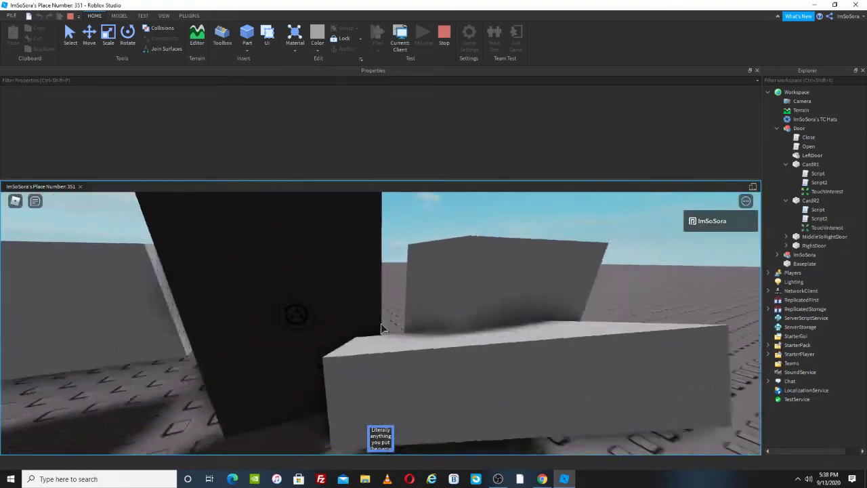
{"action": "key", "text": "w"}
{"action": "key", "text": "s"}
{"action": "key", "text": "1"}
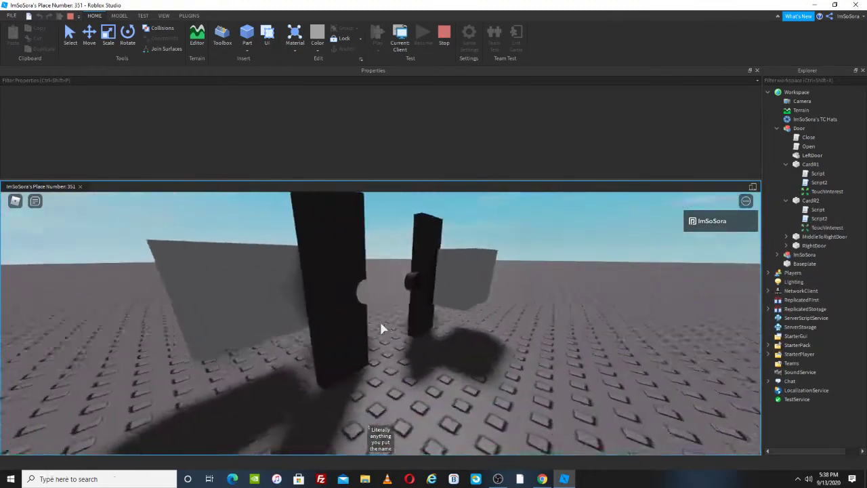
Walk around to the other side of the door and test that side's reader by touching it repeatedly with the keycard
{"action": "key", "text": "w"}
{"action": "key", "text": "w"}
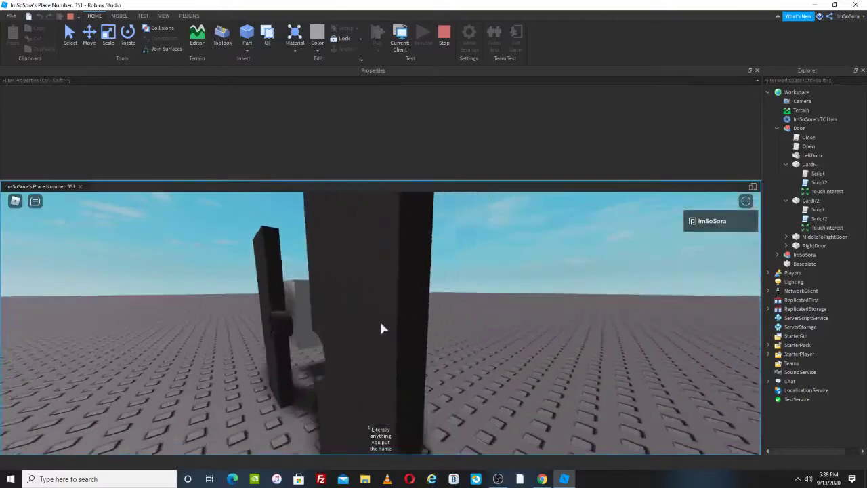
{"action": "key", "text": "s"}
{"action": "key", "text": "a"}
{"action": "key", "text": "w"}
{"action": "key", "text": "s"}
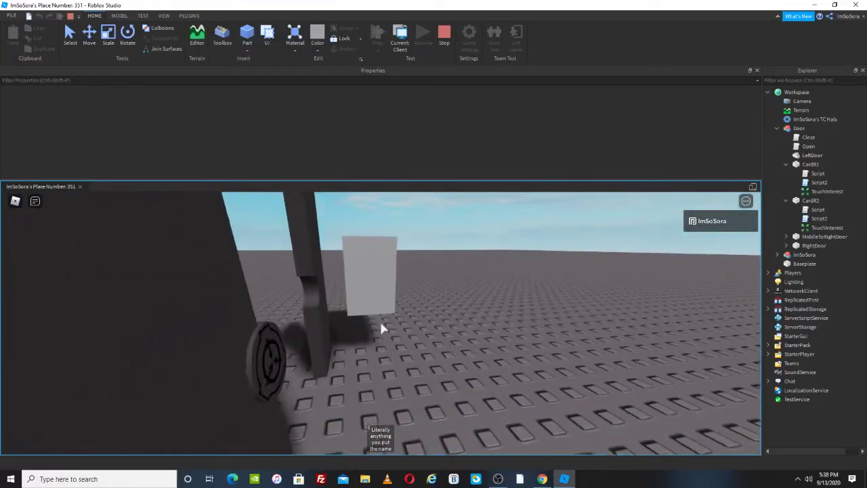
{"action": "key", "text": "w"}
{"action": "key", "text": "w"}
{"action": "key", "text": "1"}
{"action": "key", "text": "s"}
{"action": "key", "text": "1"}
{"action": "key", "text": "w"}
{"action": "key", "text": "d"}
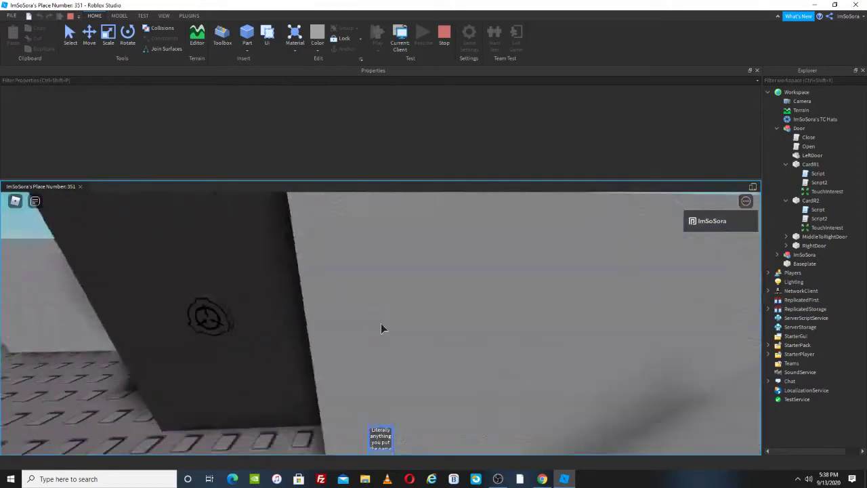
{"action": "key", "text": "1"}
{"action": "key", "text": "s"}
{"action": "key", "text": "1"}
{"action": "key", "text": "a"}
{"action": "key", "text": "w"}
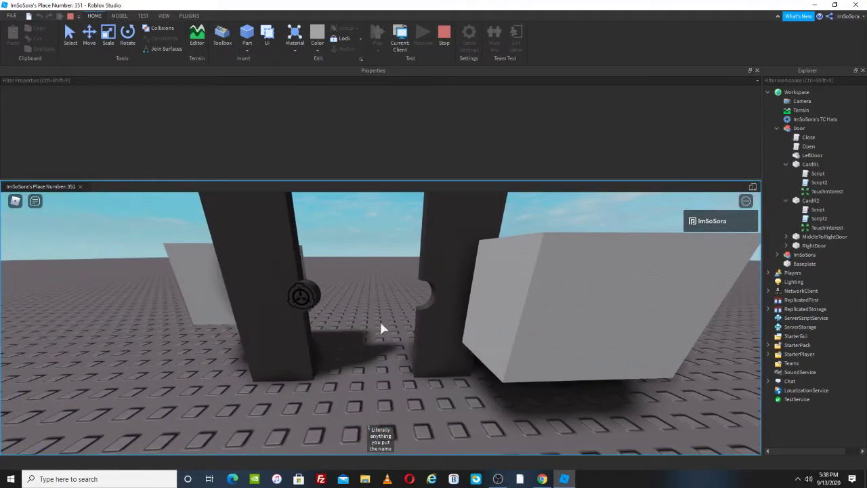
Test the reader once more from a third-person view and stop the play test
{"action": "scroll", "coordinate": [381, 323], "scroll_direction": "down", "scroll_amount": 5}
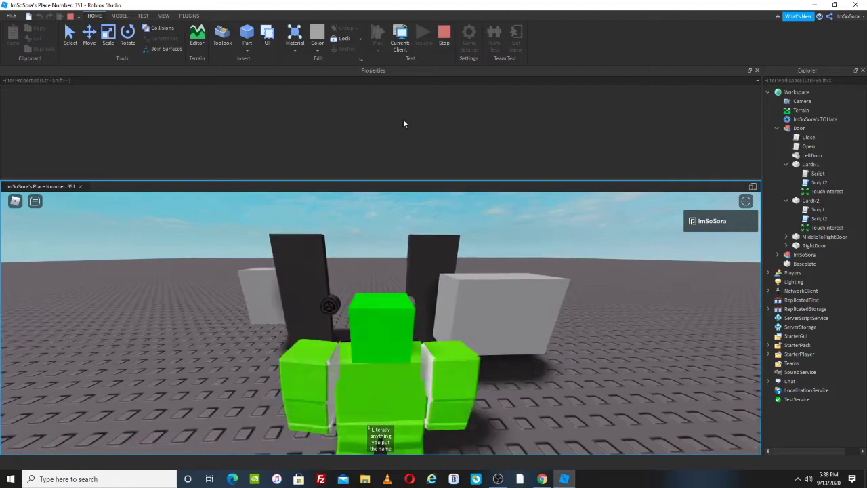
{"action": "right_click_drag", "start_coordinate": [409, 239], "coordinate": [468, 320]}
{"action": "key", "text": "1"}
{"action": "key", "text": "w"}
{"action": "key", "text": "1"}
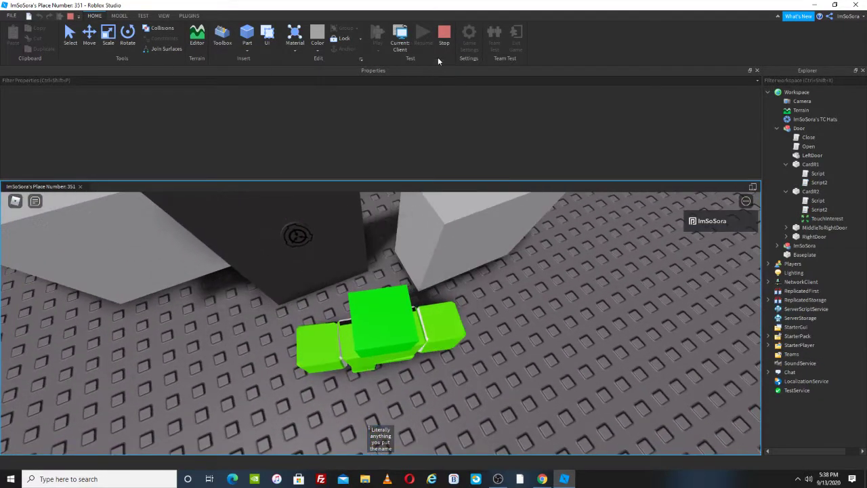
{"action": "key", "text": "a"}
{"action": "left_click", "coordinate": [445, 46]}
Duplicate the keycard tool in StarterPack and rename the copy "Literally anything you put the name to2"
{"action": "left_click", "coordinate": [821, 300]}
{"action": "key", "text": "ctrl+d"}
{"action": "scroll", "coordinate": [266, 150], "scroll_direction": "down", "scroll_amount": 1}
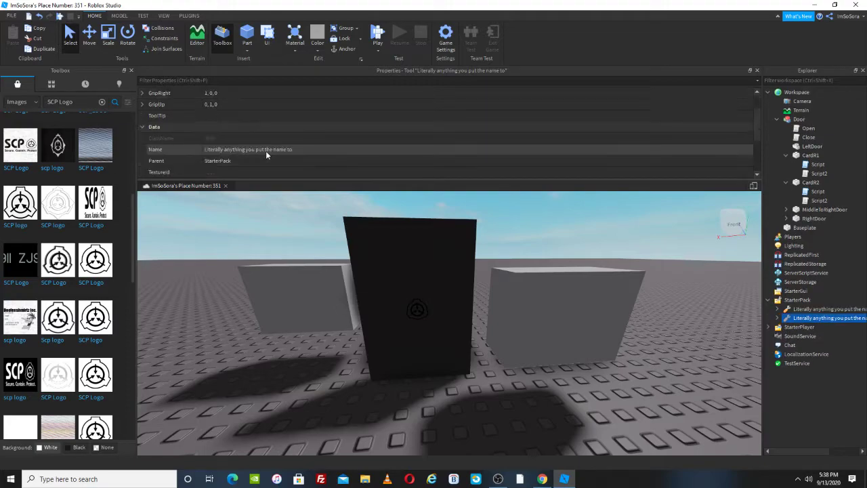
{"action": "left_click", "coordinate": [267, 150]}
{"action": "key", "text": "Return"}
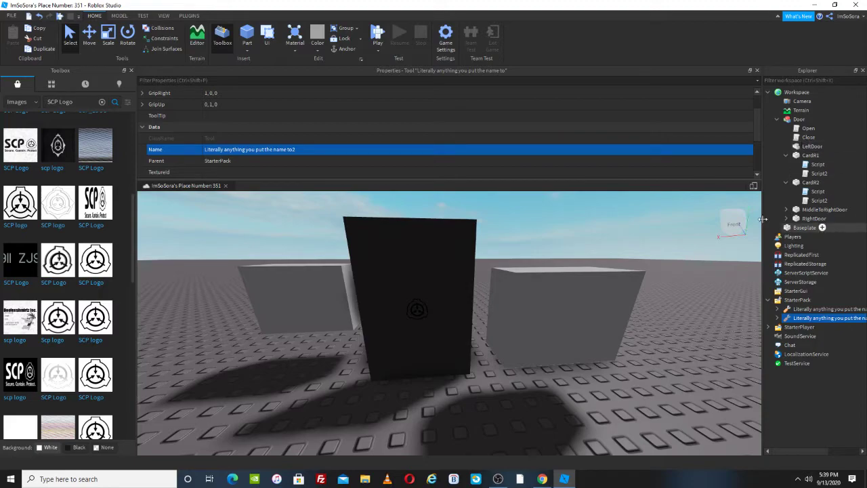
Extend the name condition in CardR1's Script with or "Literally anything you put the name to2", and close the script
{"action": "left_click", "coordinate": [809, 155]}
{"action": "left_click", "coordinate": [807, 146]}
{"action": "double_click", "coordinate": [818, 164]}
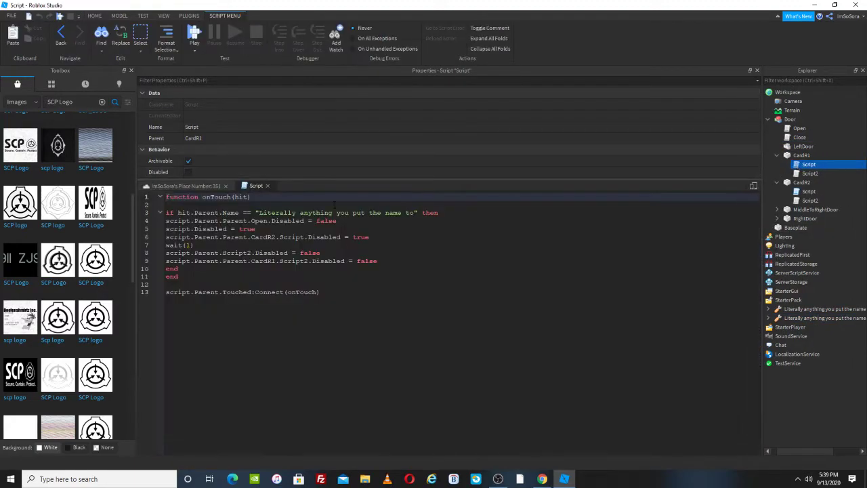
{"action": "left_click", "coordinate": [420, 212]}
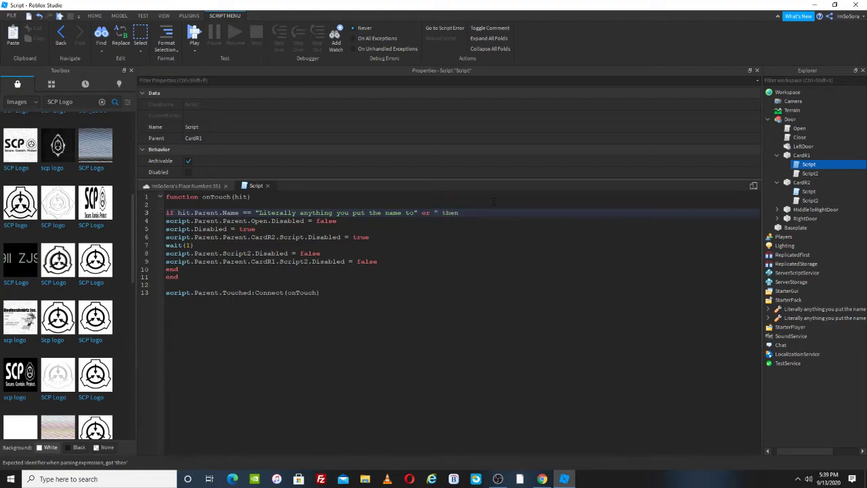
{"action": "left_click", "coordinate": [267, 186]}
Add or "Literally anything you put the name to2" to the name condition in CardR2's Script, and close the script
{"action": "double_click", "coordinate": [809, 191]}
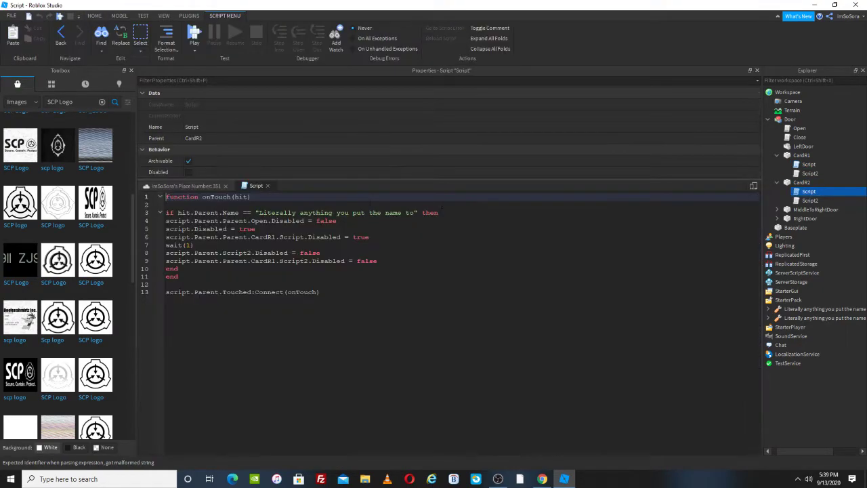
{"action": "left_click", "coordinate": [418, 213]}
{"action": "type", "text": "OR \"Literally anything you put the name to2"}
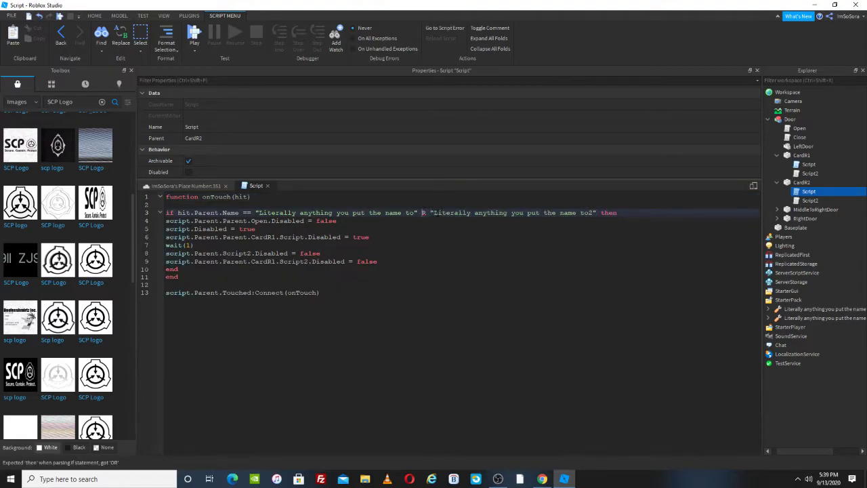
{"action": "left_click_drag", "start_coordinate": [423, 213], "coordinate": [585, 213]}
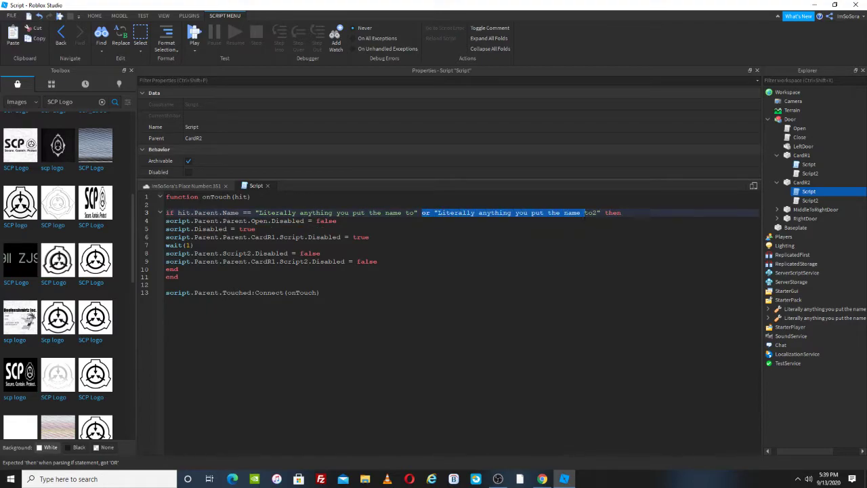
{"action": "left_click", "coordinate": [268, 185]}
Add the or "Literally anything you put the name to2" condition to Script2 of CardR2 and CardR1
{"action": "double_click", "coordinate": [810, 200]}
{"action": "left_click", "coordinate": [427, 213]}
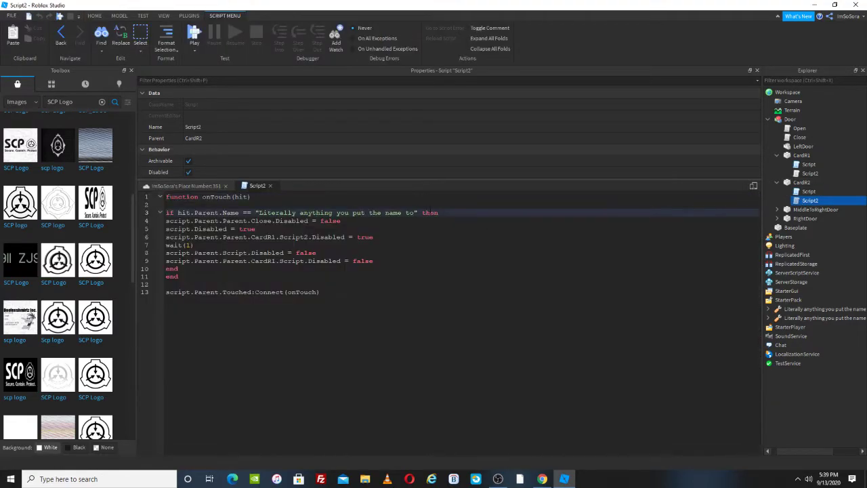
{"action": "left_click", "coordinate": [270, 185]}
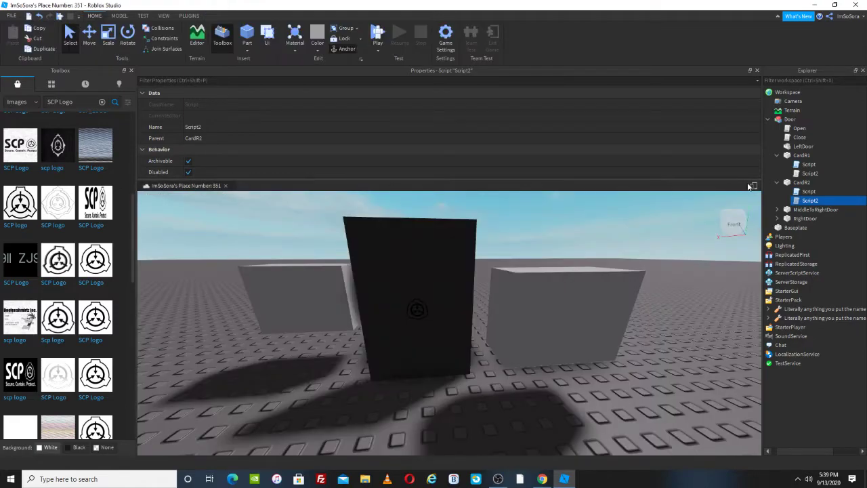
{"action": "left_click", "coordinate": [825, 174]}
{"action": "double_click", "coordinate": [825, 174]}
{"action": "left_click", "coordinate": [421, 212]}
{"action": "type", "text": "or \"Literally anything you put the name to2\""}
Check the edited name condition in the remaining card reader scripts and close all script tabs
{"action": "double_click", "coordinate": [820, 164]}
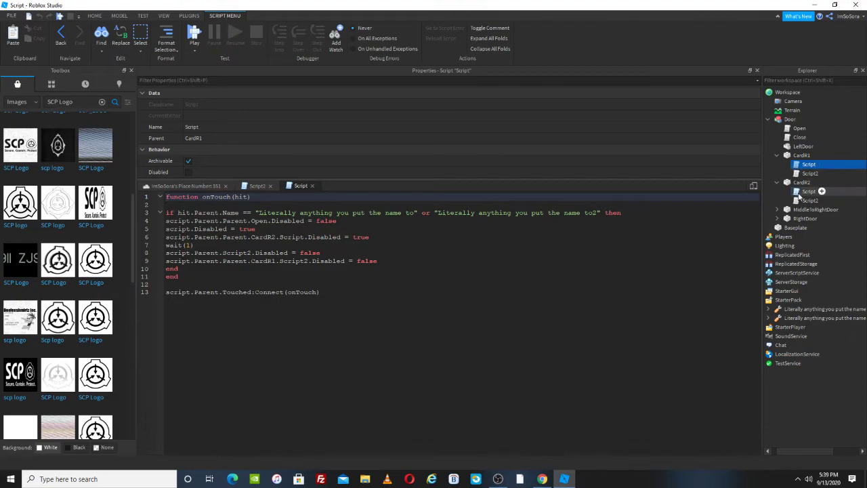
{"action": "double_click", "coordinate": [808, 191]}
{"action": "double_click", "coordinate": [809, 200]}
{"action": "left_click", "coordinate": [270, 185]}
{"action": "left_click", "coordinate": [270, 186]}
{"action": "left_click", "coordinate": [270, 186]}
{"action": "left_click", "coordinate": [270, 186]}
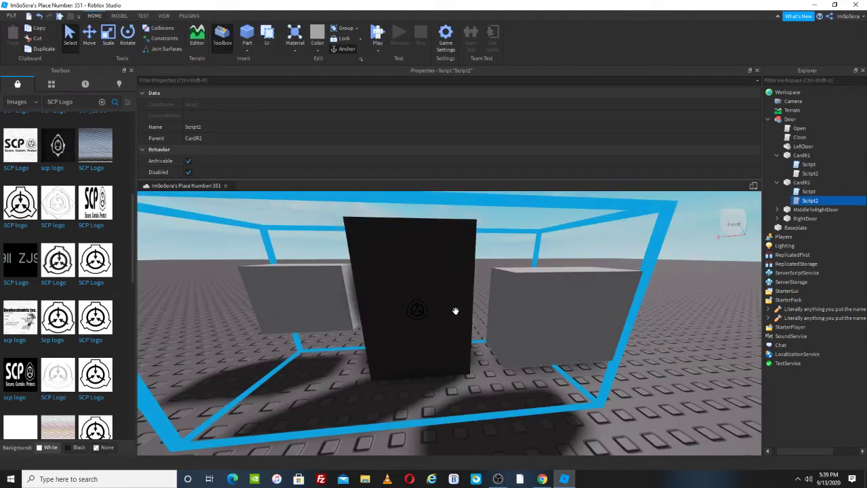
Start a play test and walk the character towards the door in first-person view
{"action": "left_click", "coordinate": [650, 302]}
{"action": "key", "text": "s"}
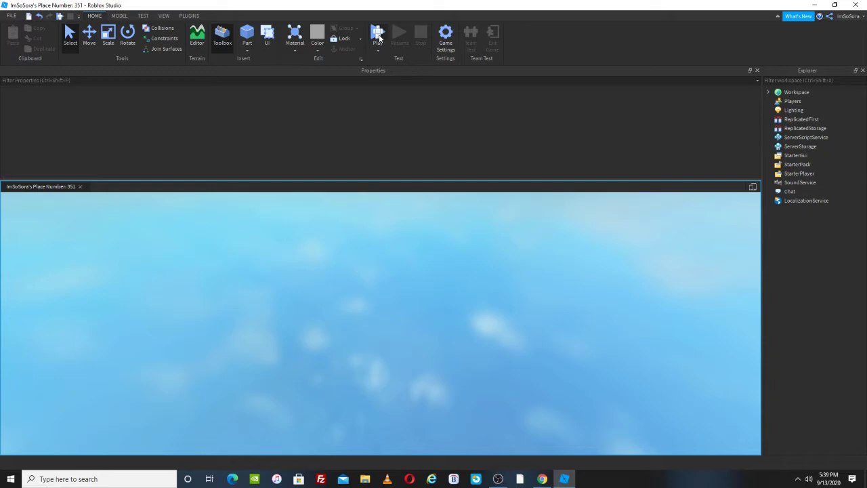
{"action": "left_click", "coordinate": [378, 36]}
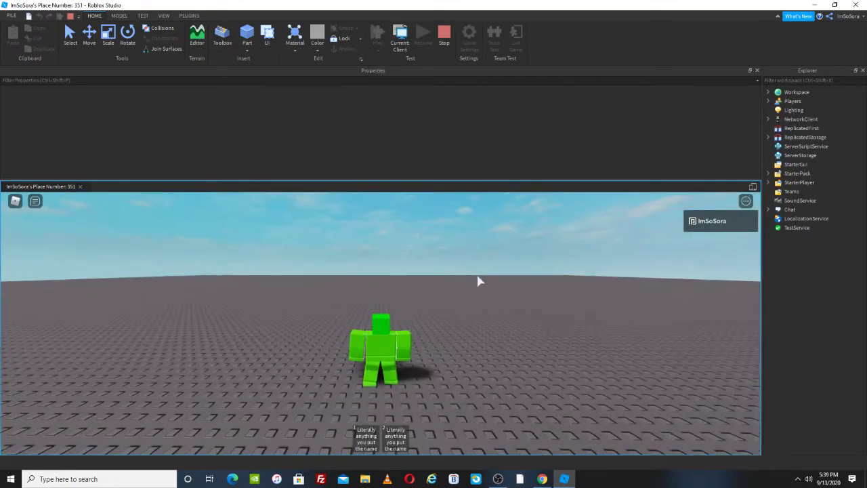
{"action": "key", "text": "w"}
{"action": "right_click_drag", "start_coordinate": [478, 281], "coordinate": [477, 281]}
{"action": "scroll", "coordinate": [478, 281], "scroll_direction": "up", "scroll_amount": 5}
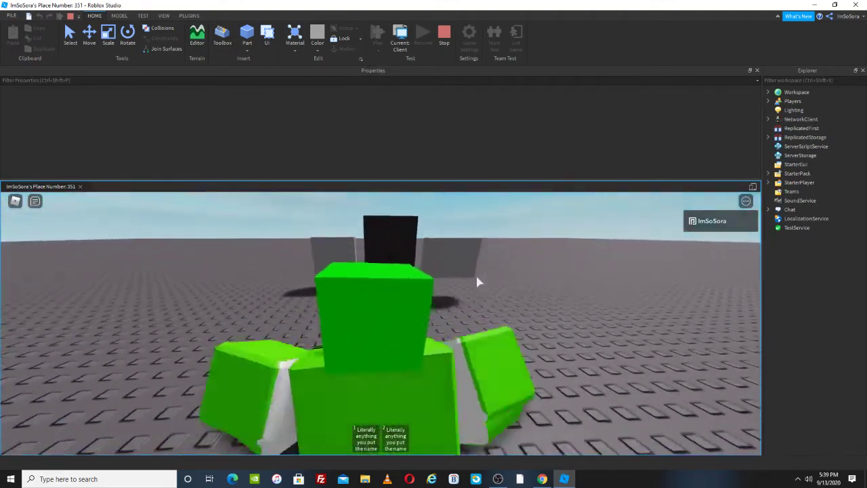
Test the card readers with the second and first keycards in turn to open and close the door
{"action": "key", "text": "2"}
{"action": "key", "text": "s"}
{"action": "key", "text": "2"}
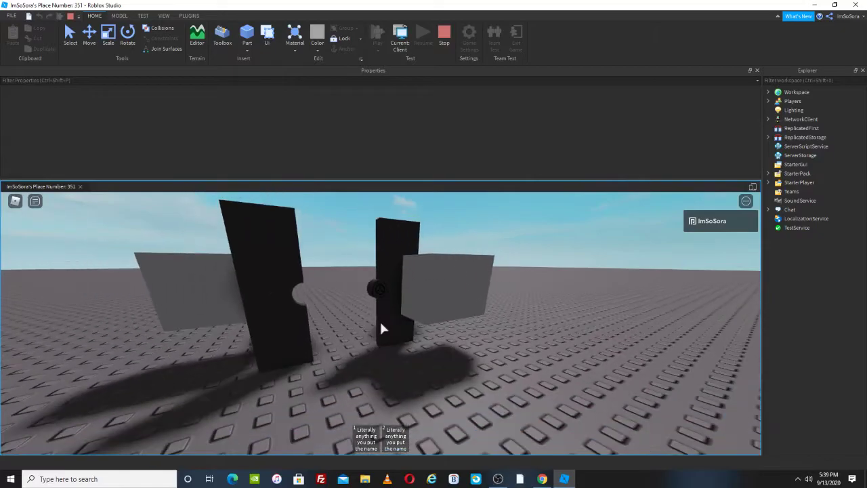
{"action": "key", "text": "w"}
{"action": "key", "text": "1"}
{"action": "key", "text": "s"}
{"action": "key", "text": "1"}
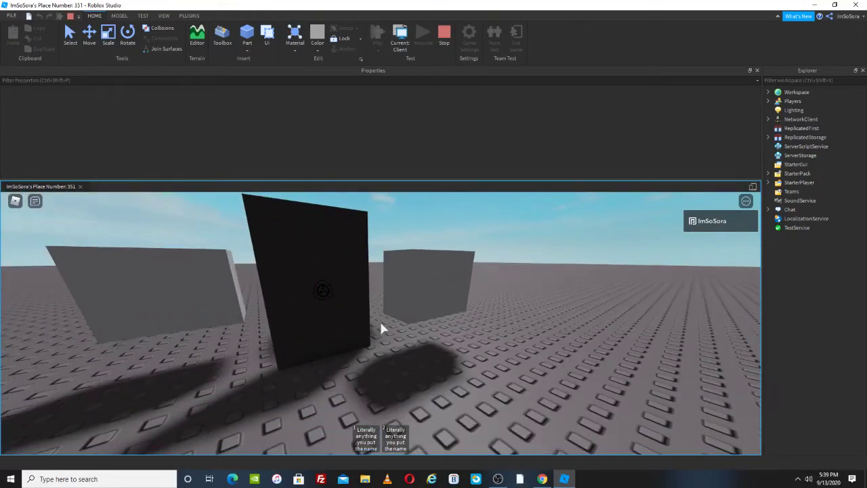
{"action": "key", "text": "s"}
{"action": "key", "text": "1"}
{"action": "key", "text": "w"}
{"action": "key", "text": "1"}
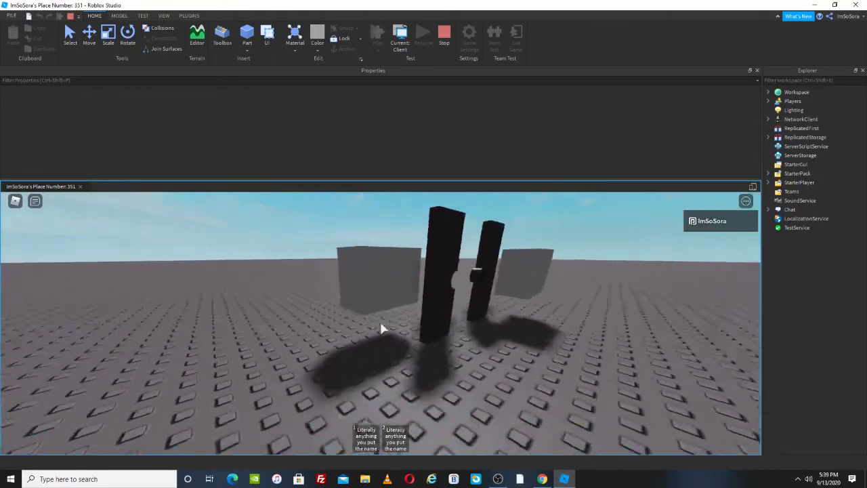
{"action": "key", "text": "2"}
{"action": "key", "text": "s"}
{"action": "key", "text": "2"}
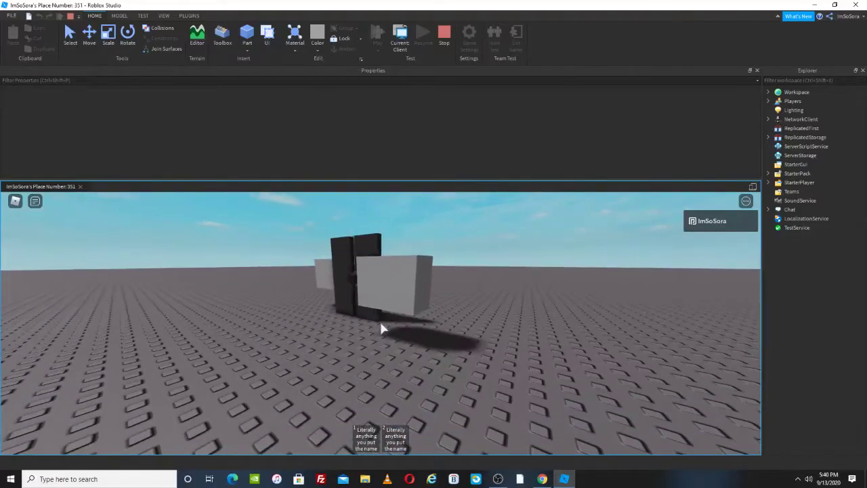
{"action": "key", "text": "space"}
{"action": "scroll", "coordinate": [381, 328], "scroll_direction": "down", "scroll_amount": 4}
{"action": "right_click_drag", "start_coordinate": [381, 328], "coordinate": [381, 328]}
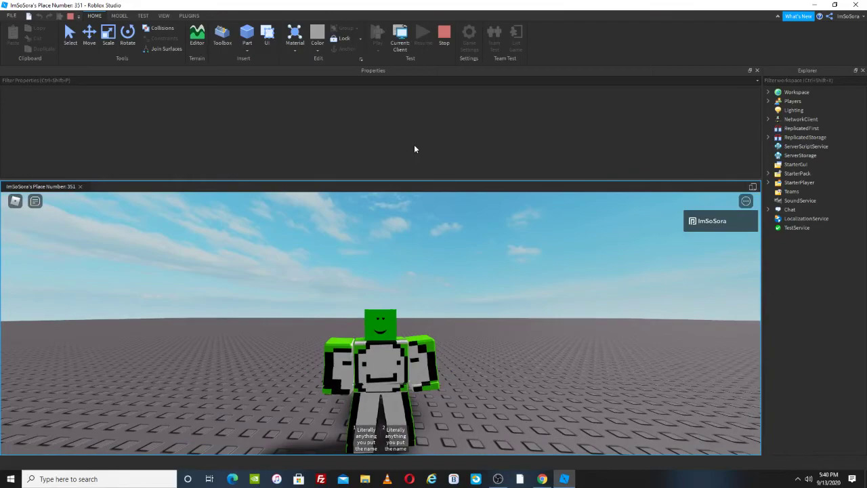